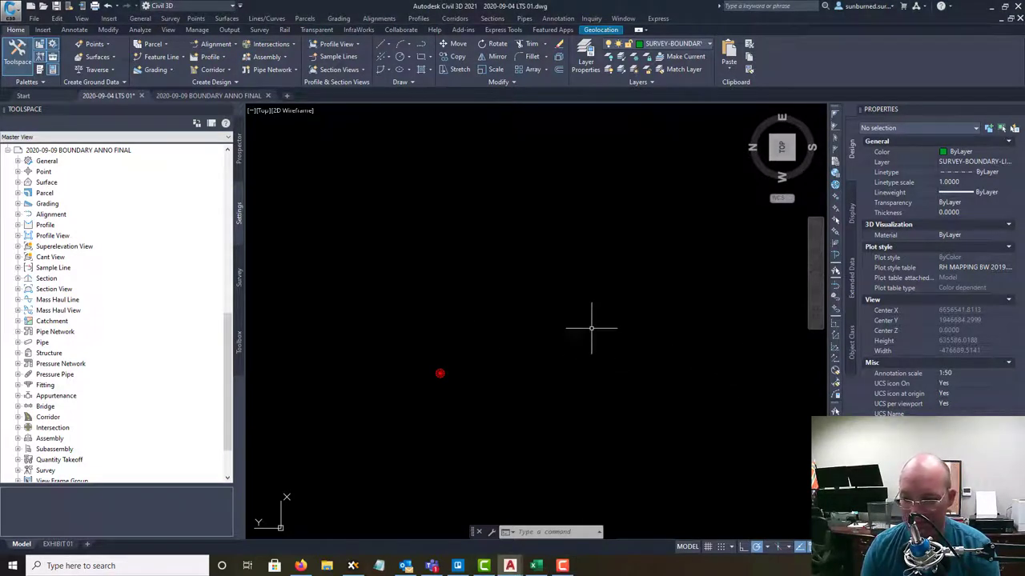
# - Examine the EXHIBIT 01 layout sheet and return to model space
pyautogui.moveTo(593, 328)
pyautogui.mouseDown(button='middle')
pyautogui.moveTo(523, 329)
pyautogui.moveTo(516, 318)
pyautogui.mouseUp(button='middle')
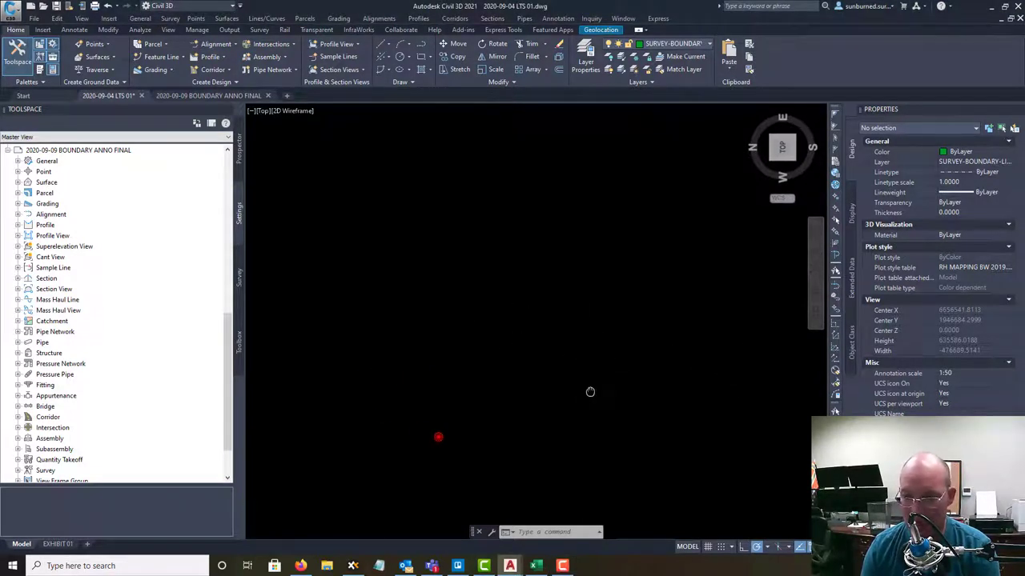
pyautogui.moveTo(590, 386)
pyautogui.mouseDown(button='middle')
pyautogui.moveTo(617, 327)
pyautogui.moveTo(613, 296)
pyautogui.mouseUp(button='middle')
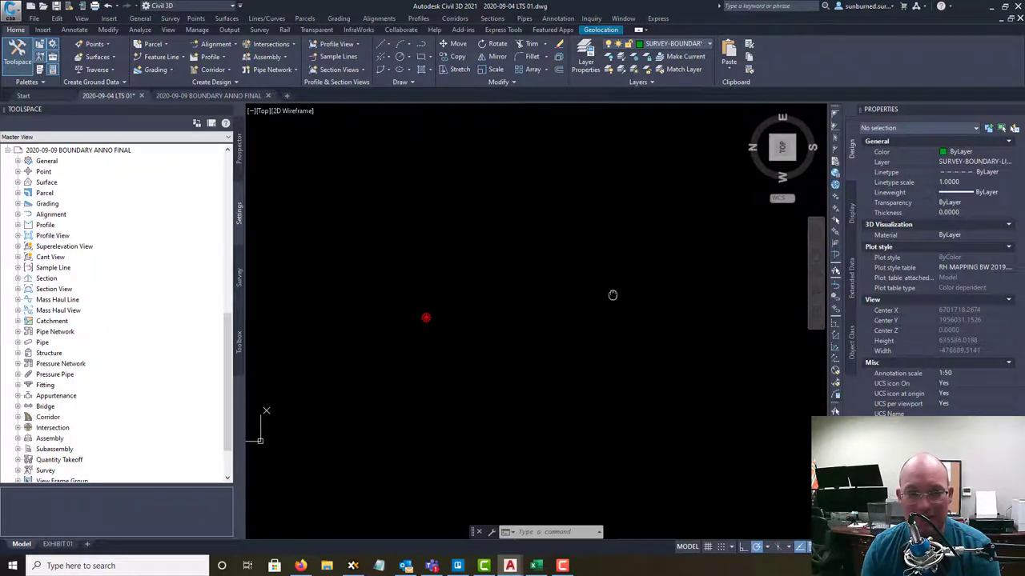
pyautogui.click(57, 544)
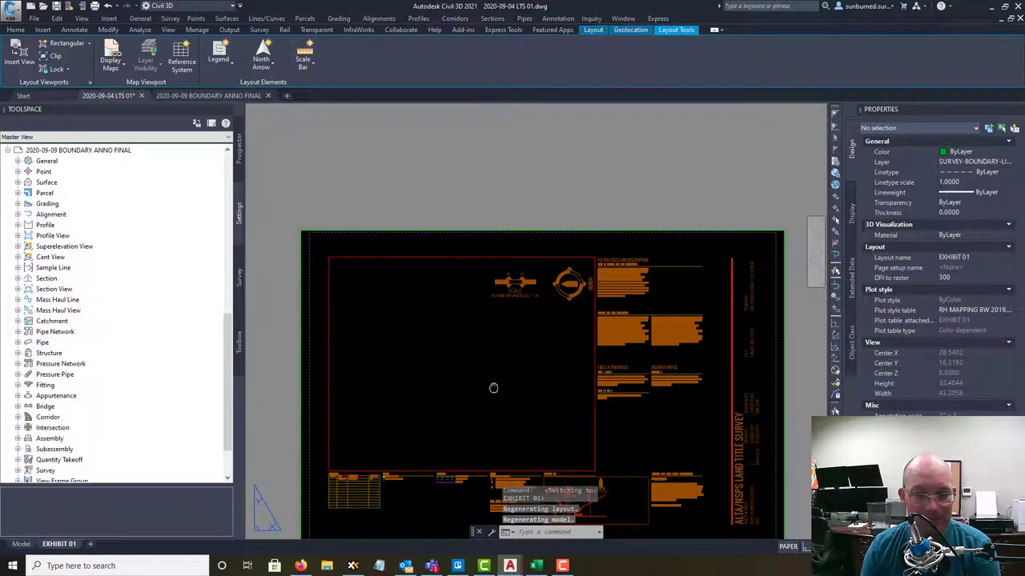
pyautogui.moveTo(493, 387); pyautogui.dragTo(474, 318, button='middle')
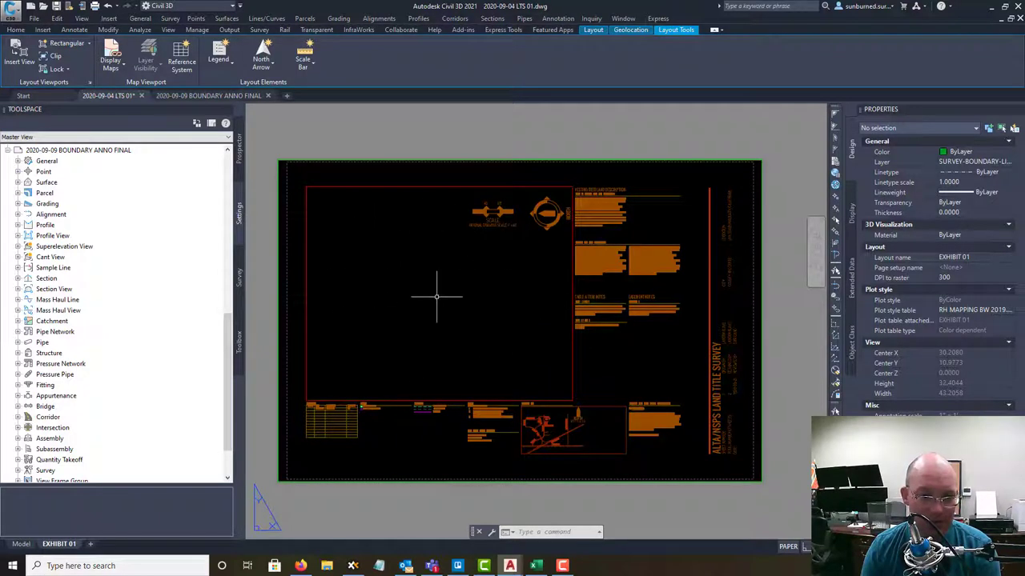
pyautogui.click(22, 543)
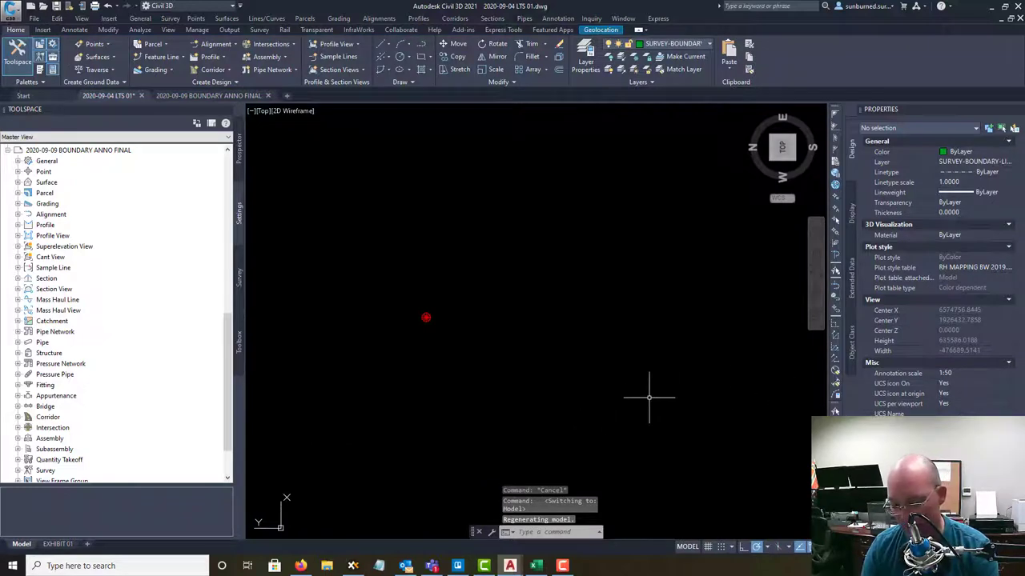
# - Create two new layers named XREF-BOUNDARY-LINEWORK and XREF-BOUNDARY-ANNO
pyautogui.click(585, 61)
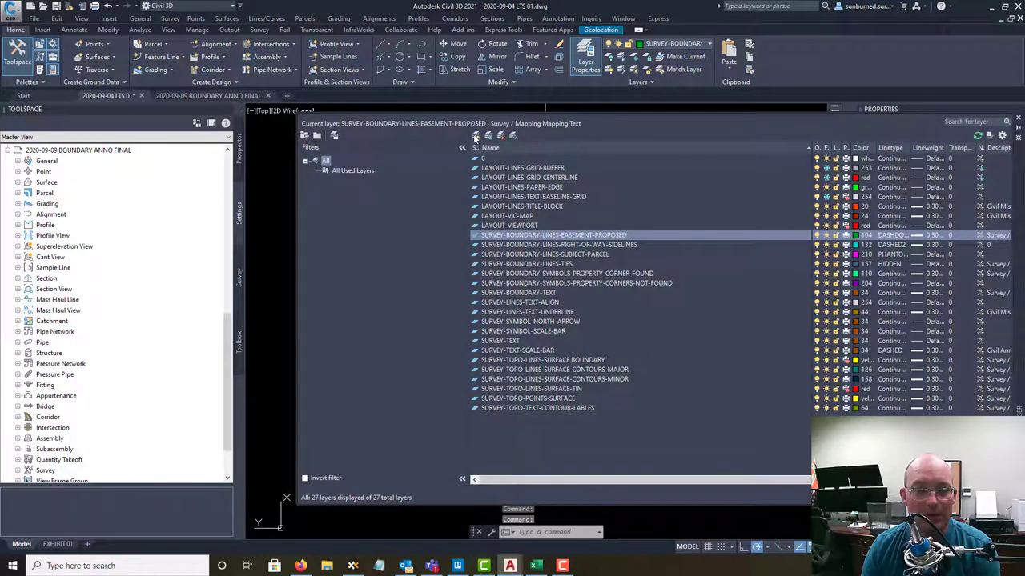
pyautogui.hotkey('alt', 'n')
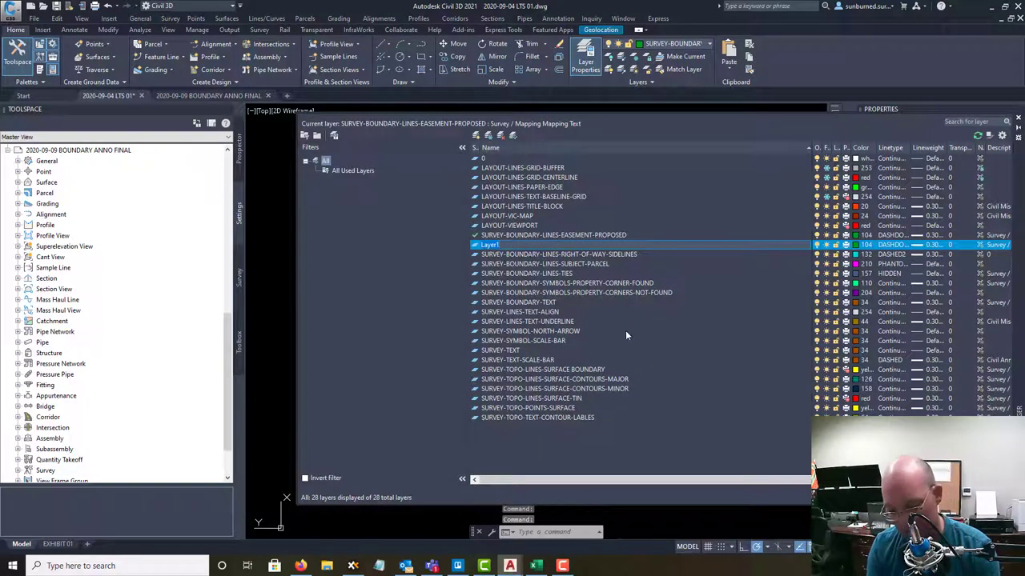
pyautogui.write('XREF-BOUNDARY-LINEWORK')
pyautogui.press('Return')
pyautogui.press('Return')
pyautogui.write('XREF-')
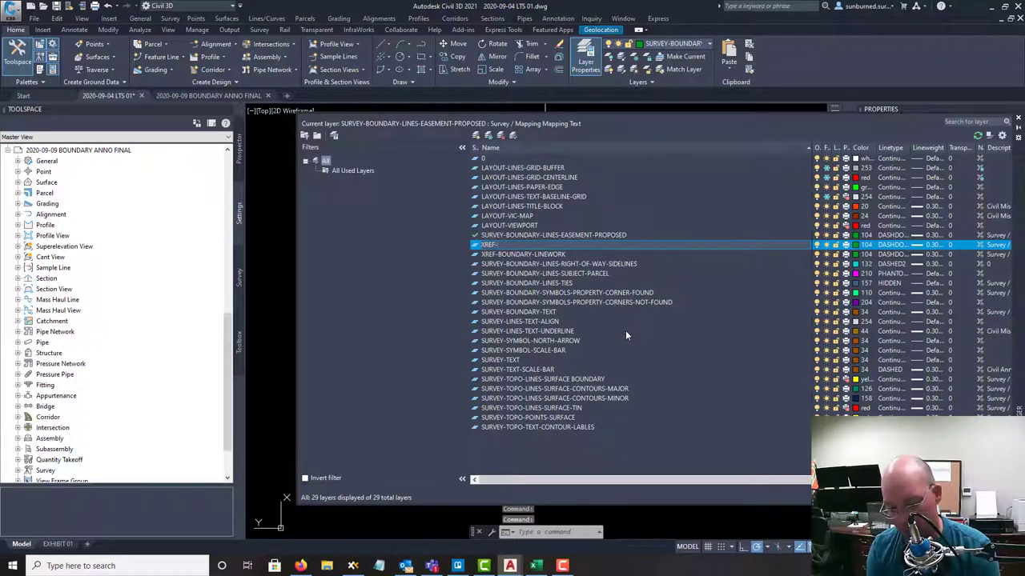
pyautogui.write('BOUNDARY-ANNO')
pyautogui.press('Return')
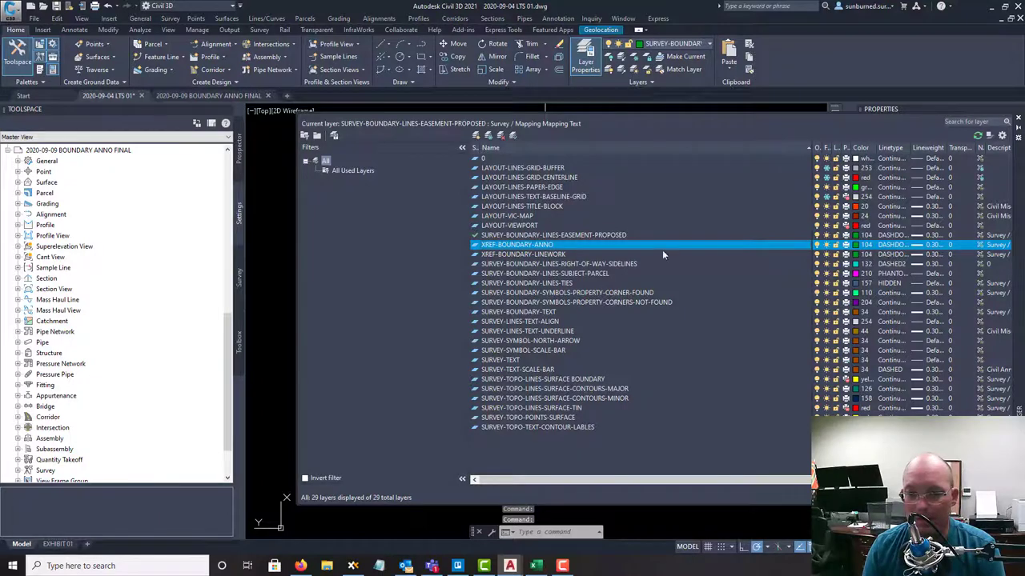
# - Set the color of both XREF-BOUNDARY layers to blue
pyautogui.keyDown('ctrl'); pyautogui.click(540, 254); pyautogui.keyUp('ctrl')
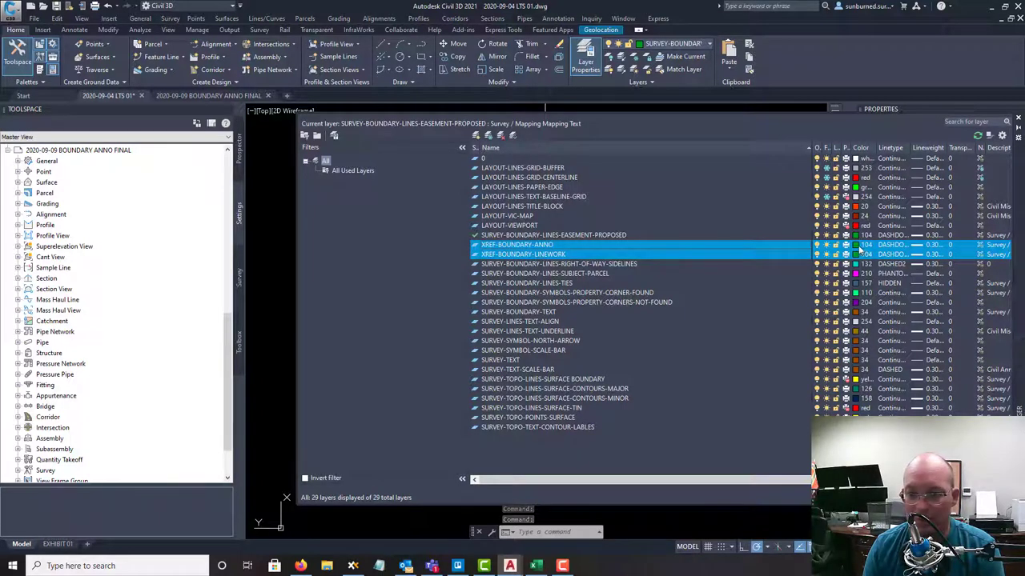
pyautogui.click(858, 250)
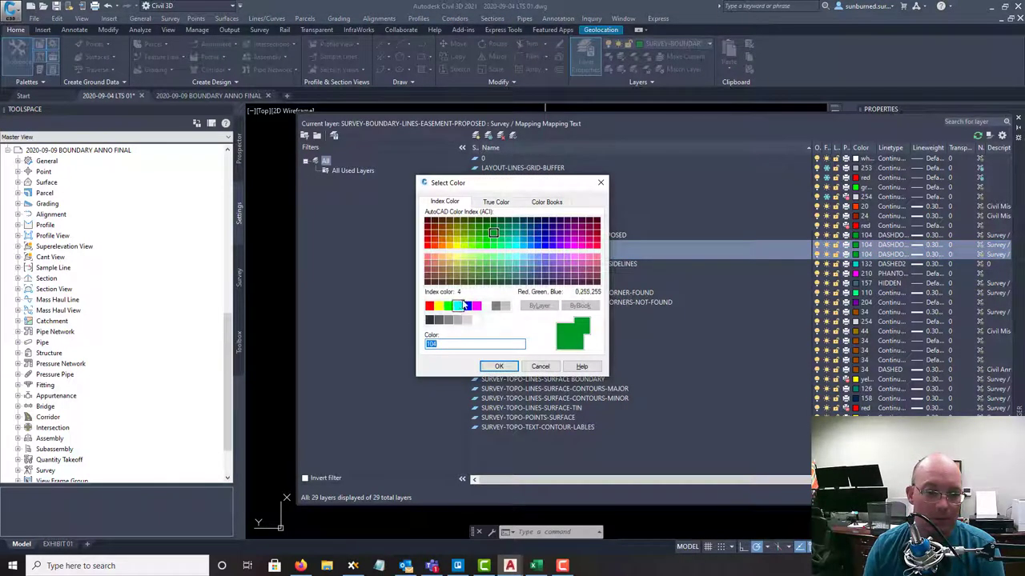
pyautogui.click(467, 306)
pyautogui.click(493, 366)
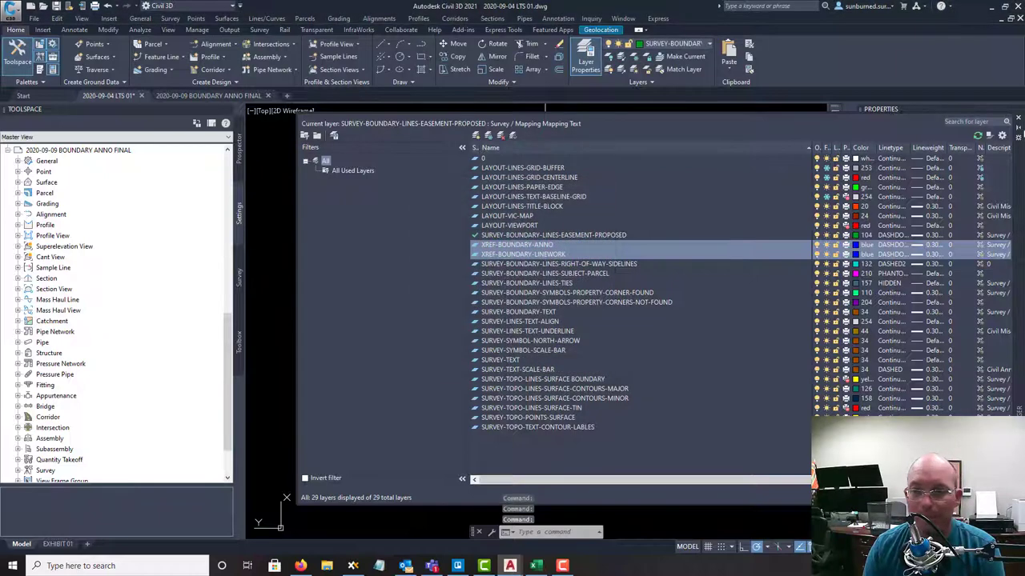
pyautogui.click(1018, 119)
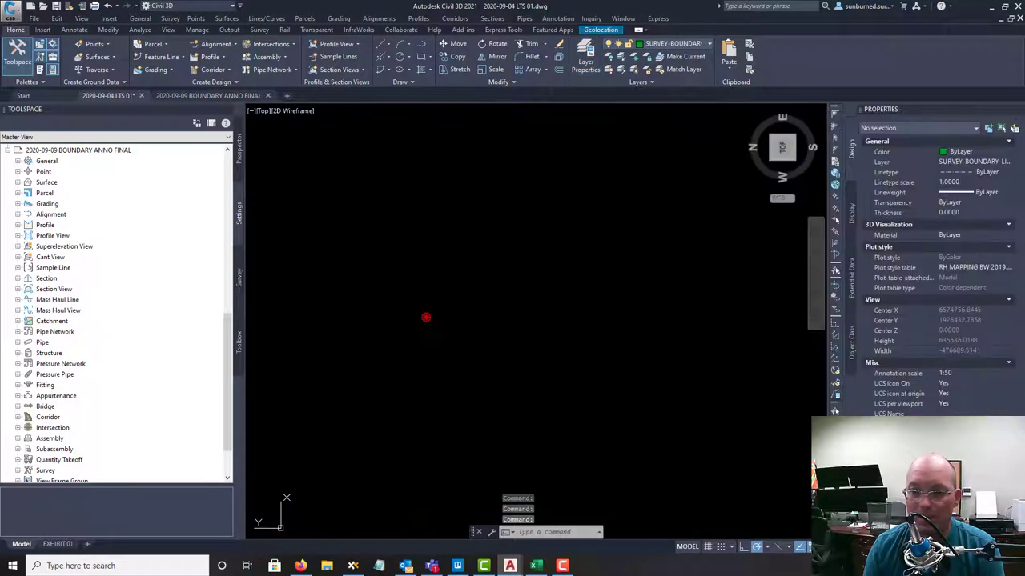
# - Make layer 0 the current layer and check it in the layer properties
pyautogui.click(709, 45)
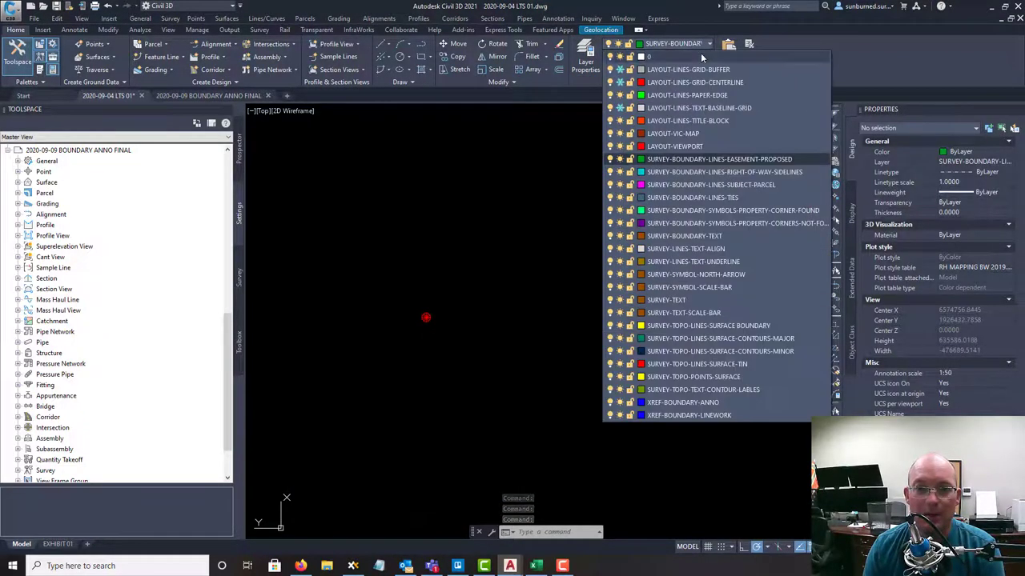
pyautogui.click(689, 57)
pyautogui.click(587, 56)
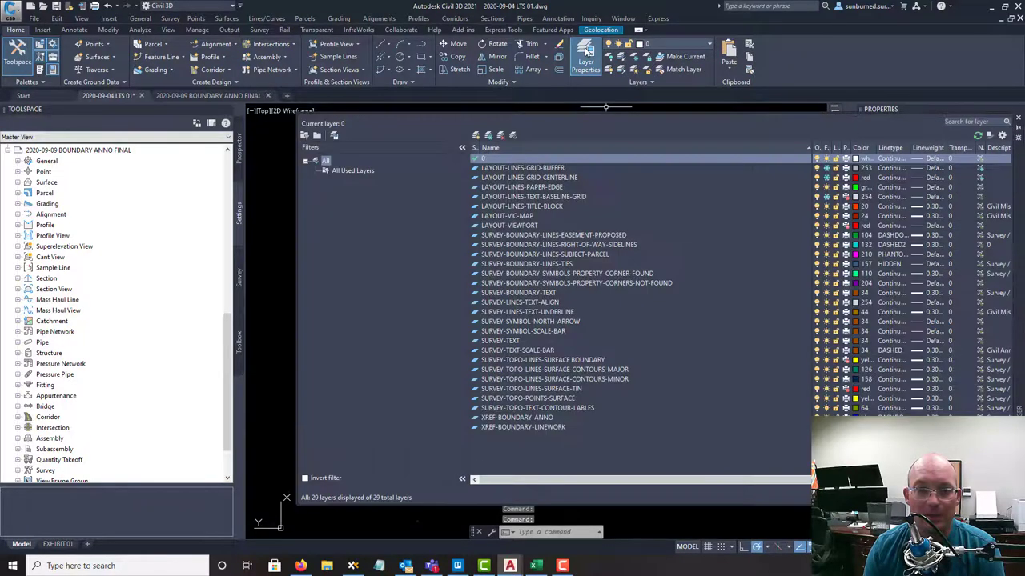
pyautogui.click(1017, 120)
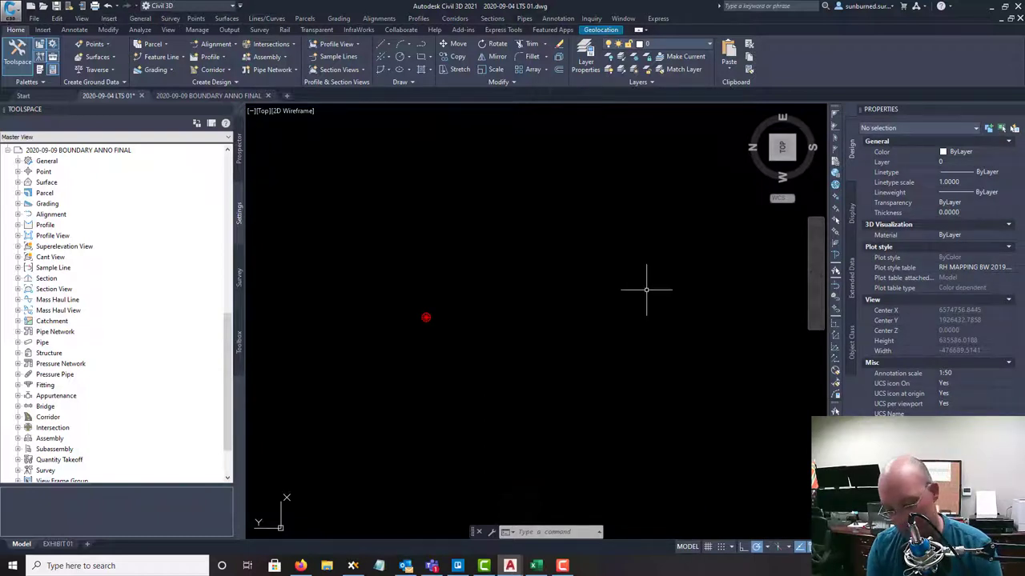
# - Attach 2020-09-09 BOUNDARY LW FINAL.dwg as an external reference at 0,0,0 with scale 1, rotation 0 and a relative path
pyautogui.write('REF')
pyautogui.press('Return')
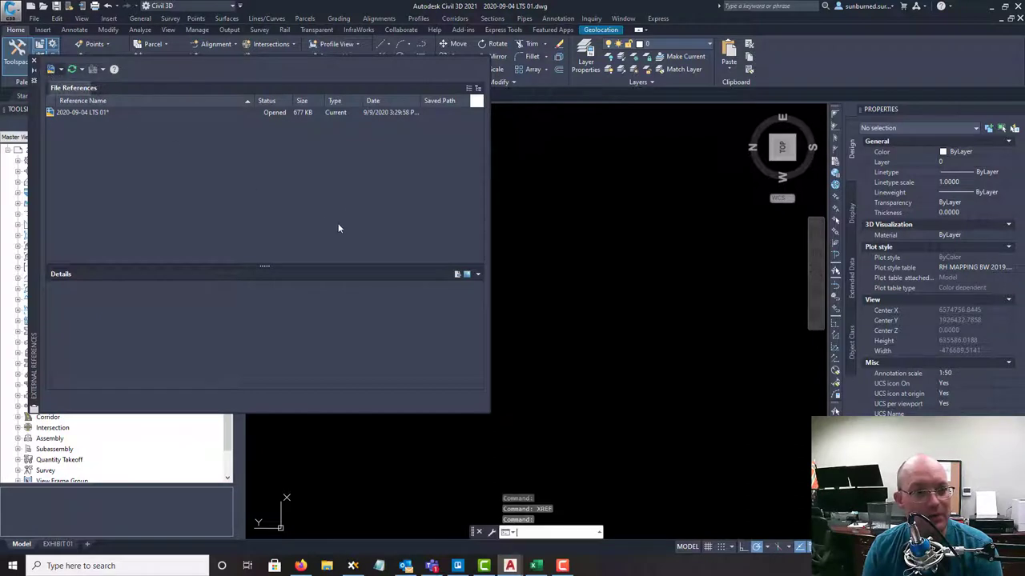
pyautogui.click(51, 69)
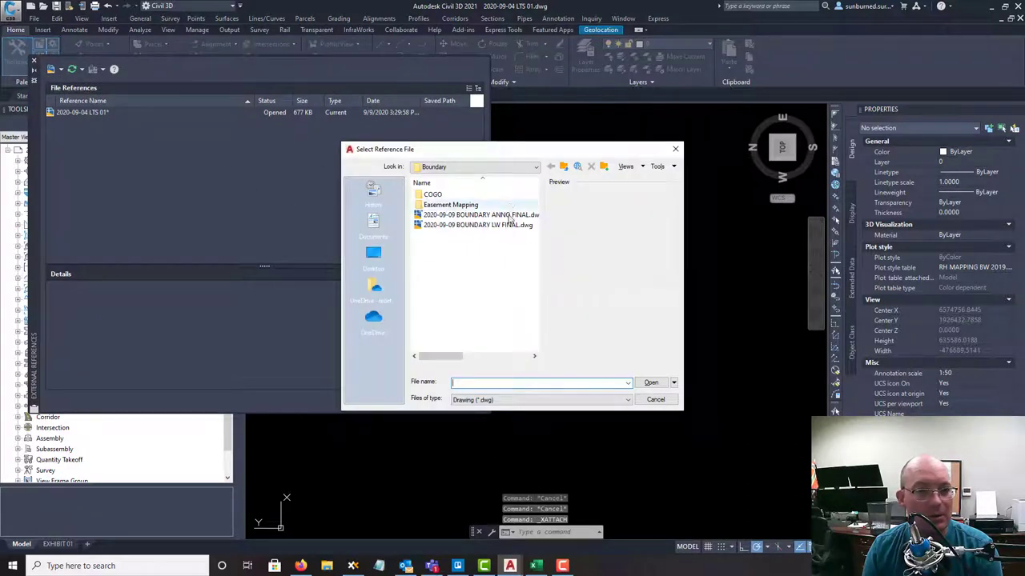
pyautogui.click(509, 224)
pyautogui.click(651, 382)
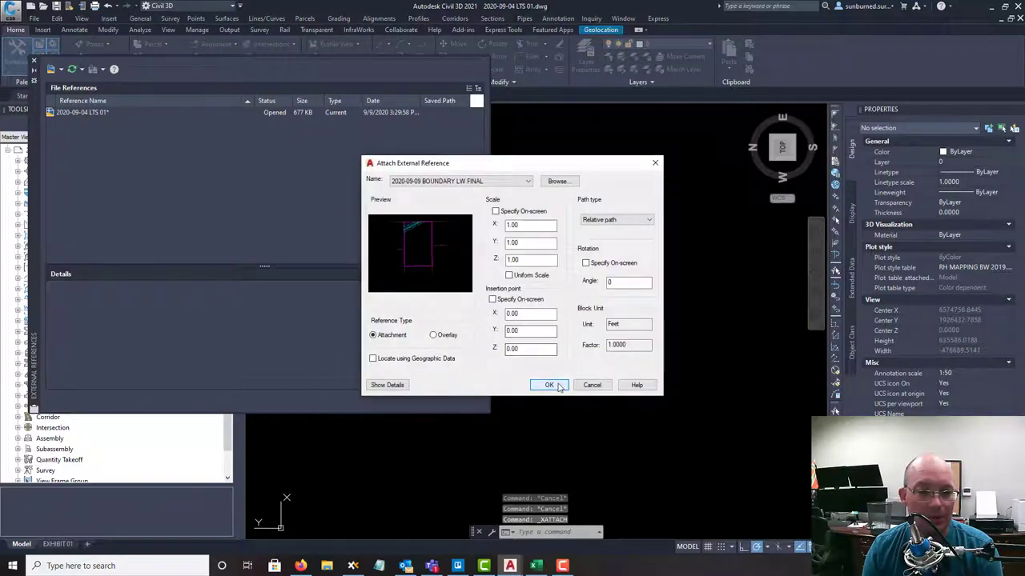
pyautogui.click(549, 385)
pyautogui.click(34, 61)
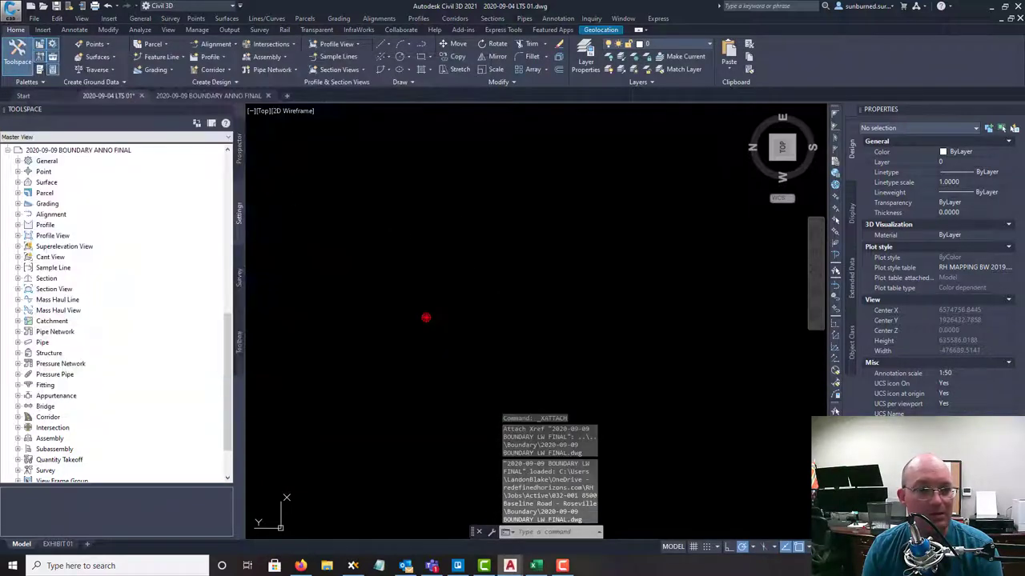
# - Examine the drawing extents to locate the vicinity map in model space relative to the attached boundary linework
pyautogui.middleClick(470, 265)
pyautogui.middleClick(470, 266)
pyautogui.moveTo(398, 350); pyautogui.dragTo(476, 256, button='middle')
pyautogui.scroll(-15, 477, 255)
pyautogui.click(352, 276)
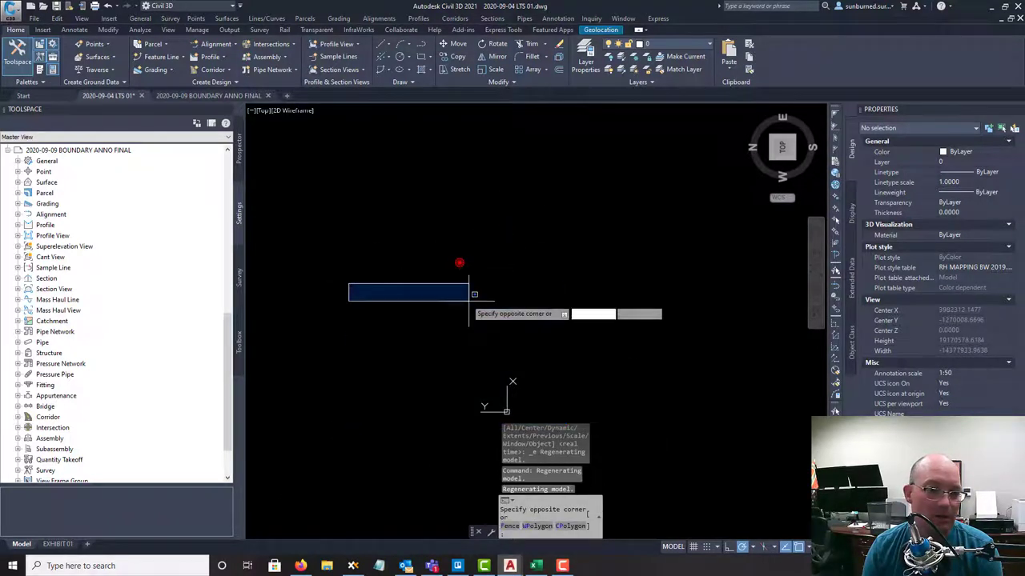
pyautogui.scroll(4, 455, 270)
pyautogui.scroll(3, 505, 245)
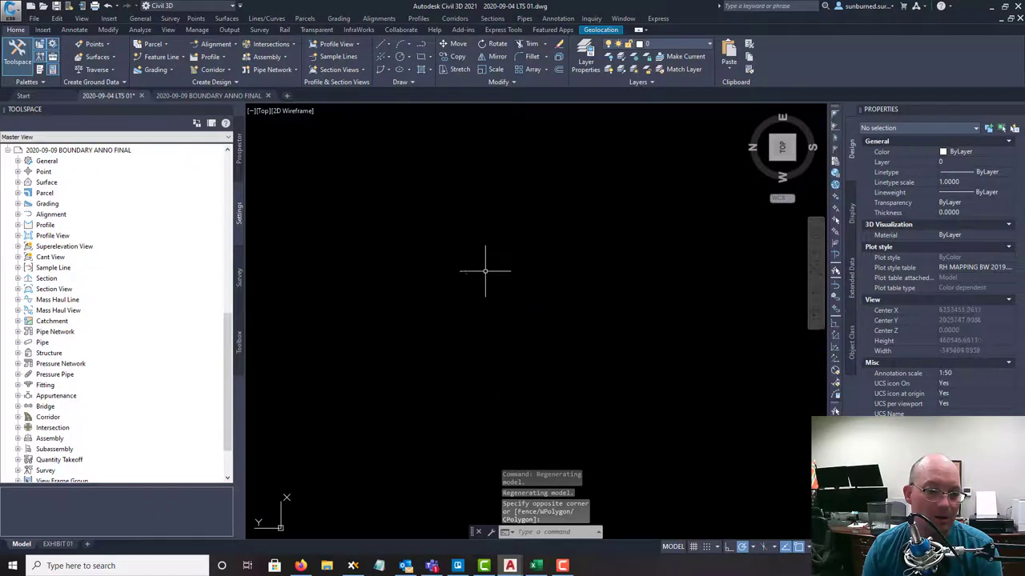
pyautogui.middleClick(419, 237)
pyautogui.middleClick(420, 238)
pyautogui.scroll(4, 400, 222)
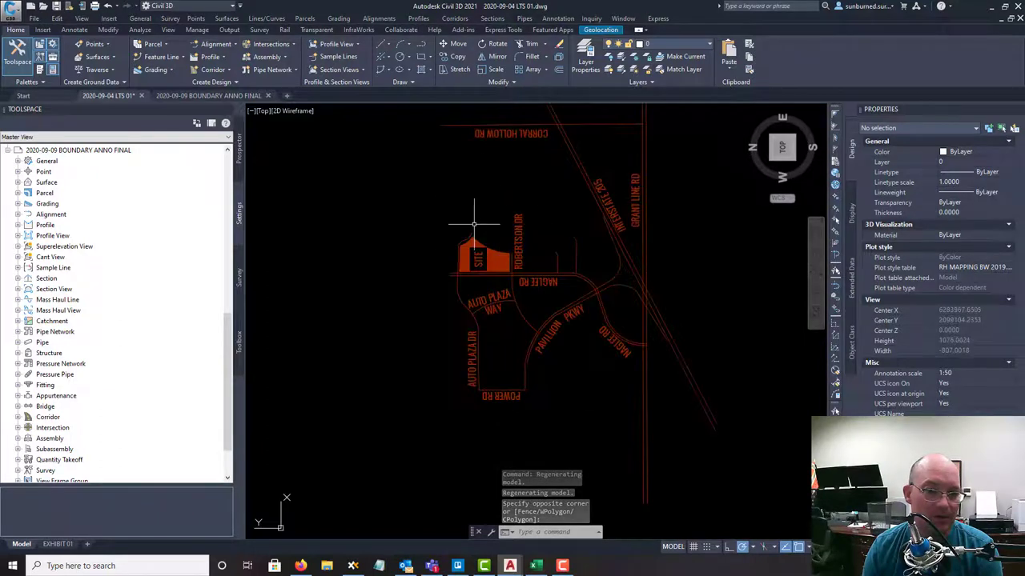
# - Move the entire vicinity map from its distant location to a clear spot beside the attached boundary linework
pyautogui.scroll(-5, 469, 213)
pyautogui.press('Escape')
pyautogui.write('m')
pyautogui.press('Return')
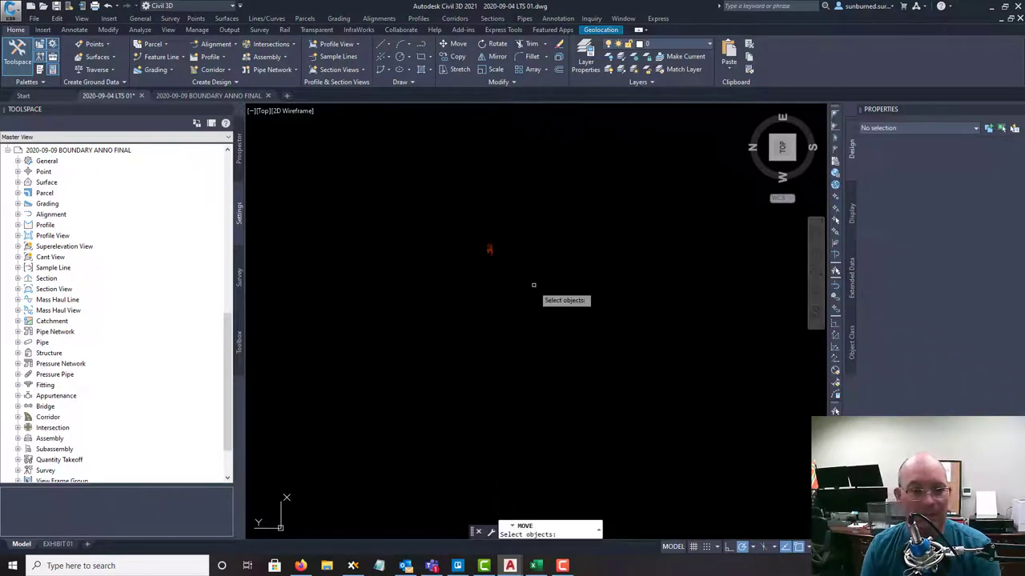
pyautogui.click(550, 308)
pyautogui.click(436, 196)
pyautogui.press('Return')
pyautogui.click(483, 247)
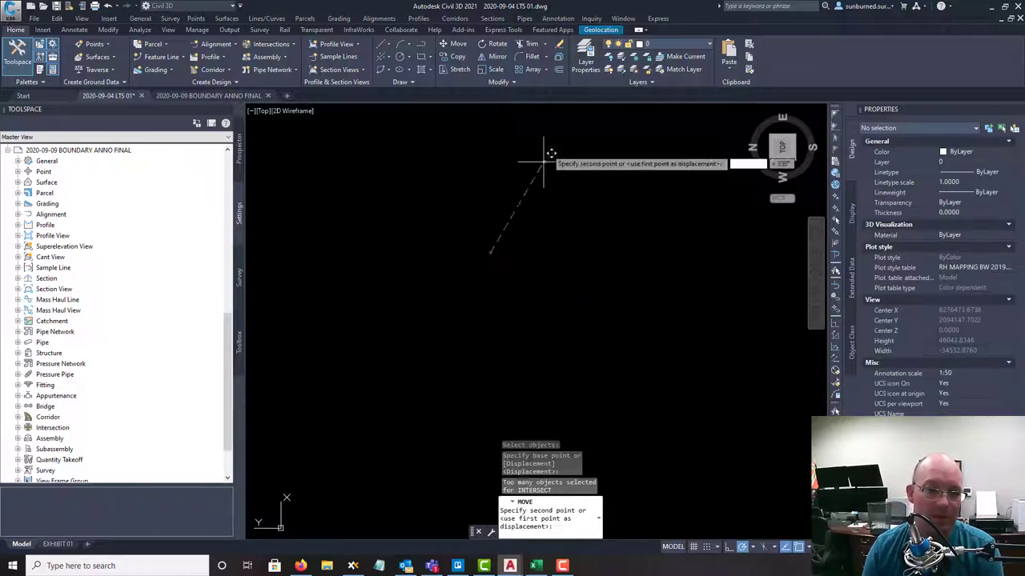
pyautogui.moveTo(542, 162); pyautogui.dragTo(549, 288, button='middle')
pyautogui.scroll(-3, 550, 285)
pyautogui.scroll(-4, 537, 332)
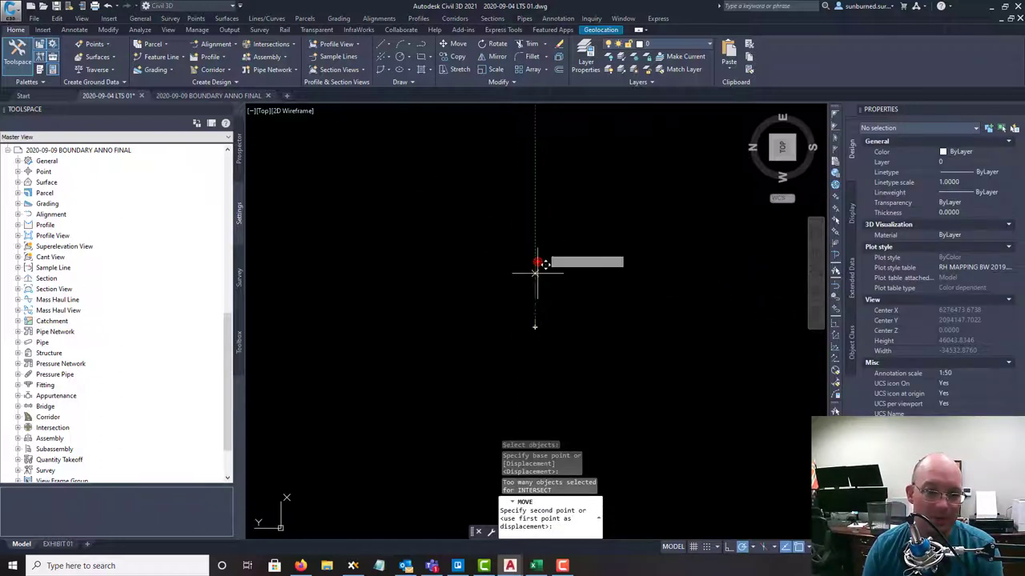
pyautogui.scroll(4, 558, 215)
pyautogui.scroll(5, 494, 361)
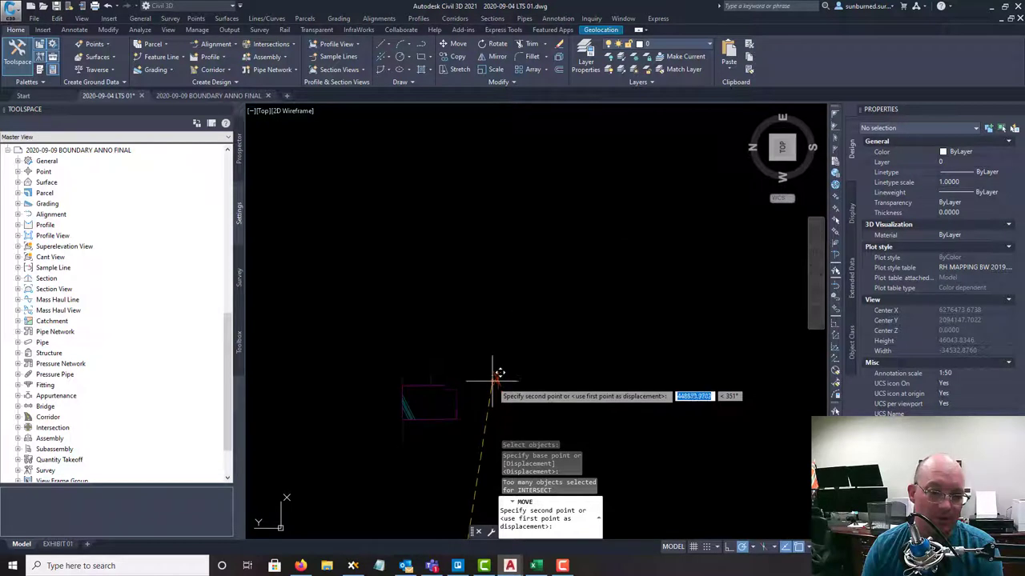
pyautogui.click(556, 372)
# - Set the model view's twist angle to 0 with DVIEW, centred on the boundary linework
pyautogui.moveTo(478, 421); pyautogui.dragTo(630, 304, button='middle')
pyautogui.scroll(2, 630, 303)
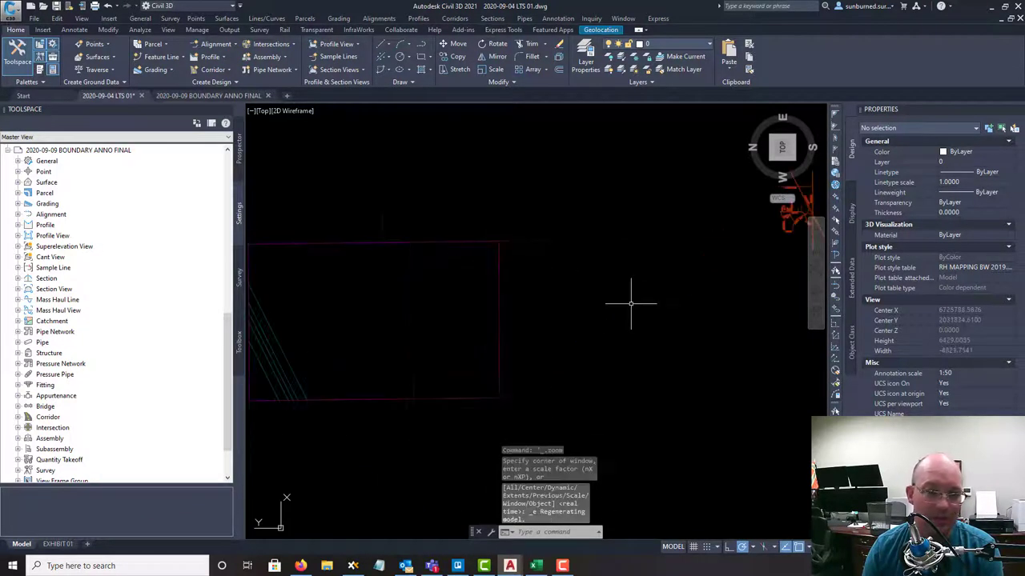
pyautogui.middleClick(512, 320)
pyautogui.middleClick(513, 320)
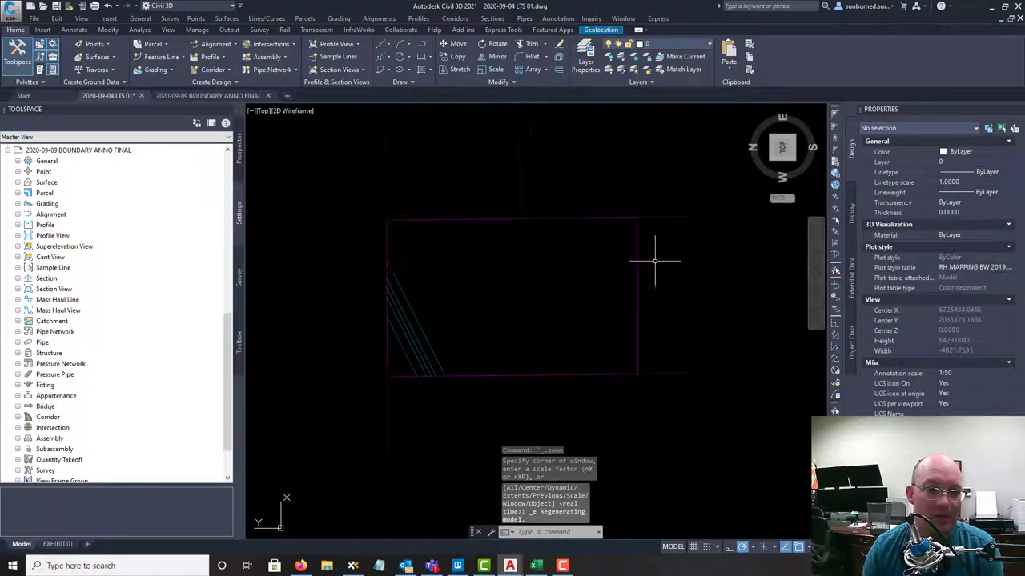
pyautogui.write('DVIEW')
pyautogui.press('Return')
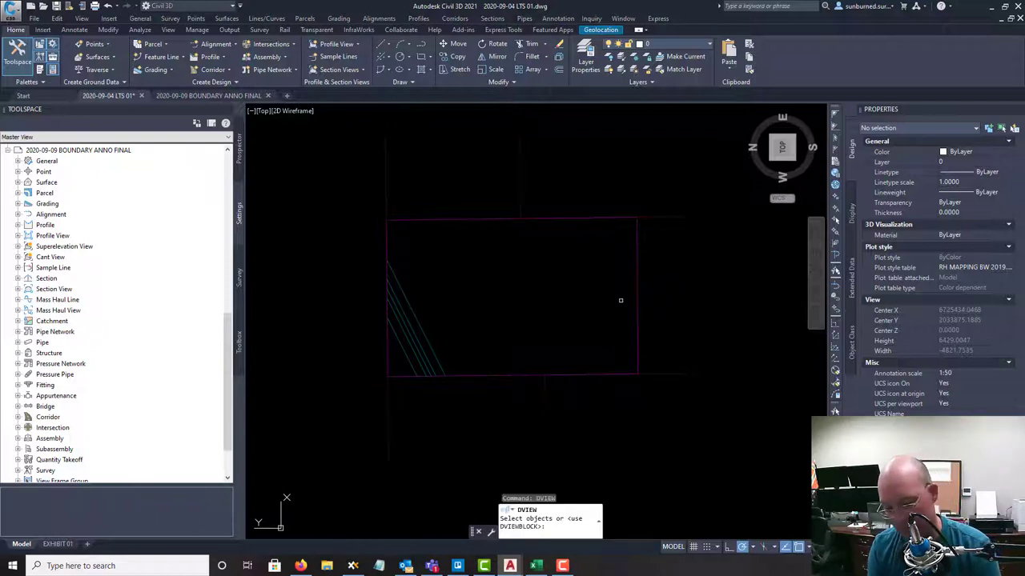
pyautogui.press('Return')
pyautogui.write('tw')
pyautogui.press('Return')
pyautogui.write('0')
pyautogui.press('Return')
pyautogui.press('Return')
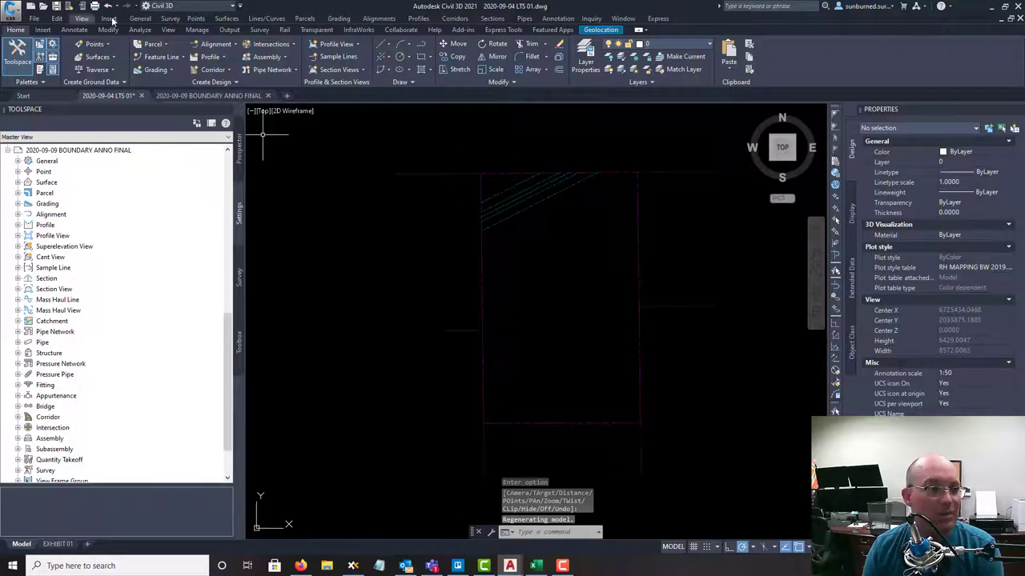
# - Place the attached boundary linework reference on the XREF-BOUNDARY-LINEWORK layer
pyautogui.click(112, 21)
pyautogui.click(539, 155)
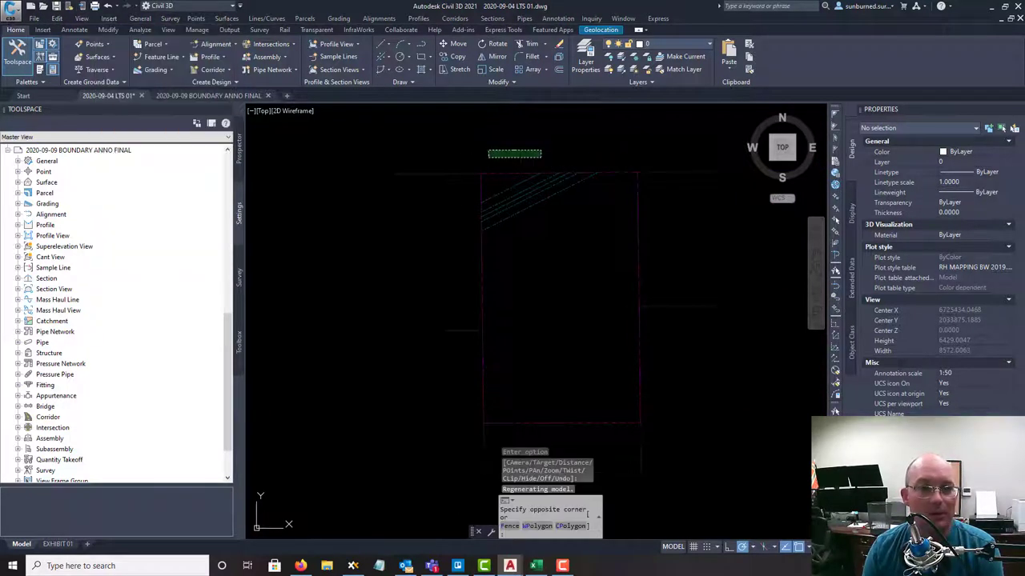
pyautogui.click(498, 168)
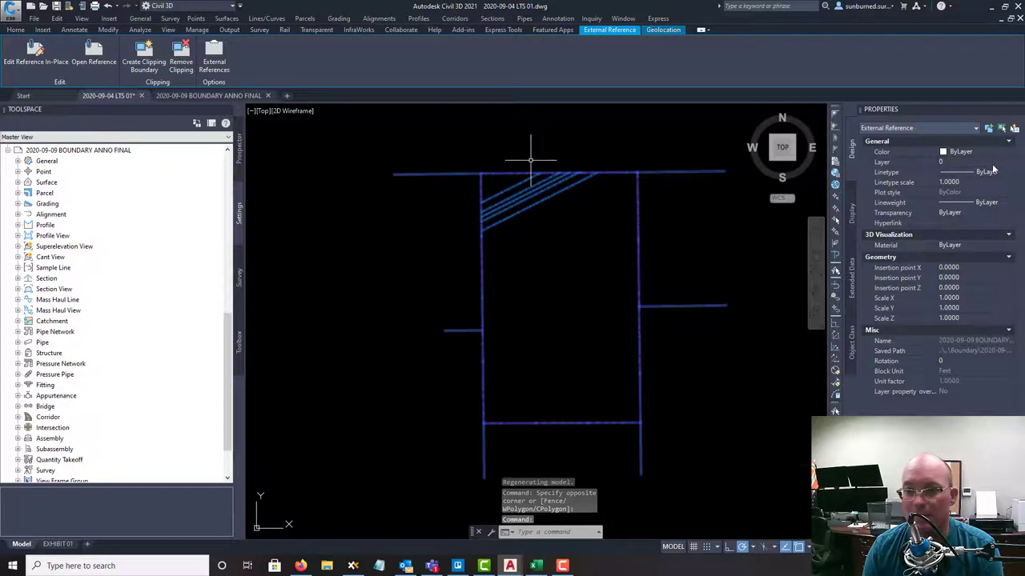
pyautogui.click(989, 163)
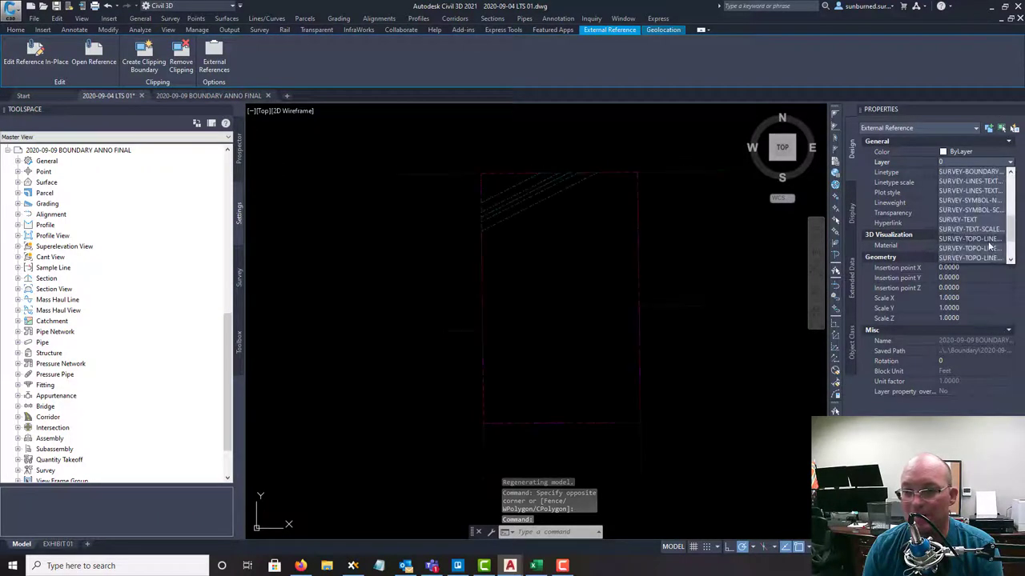
pyautogui.scroll(-2, 989, 246)
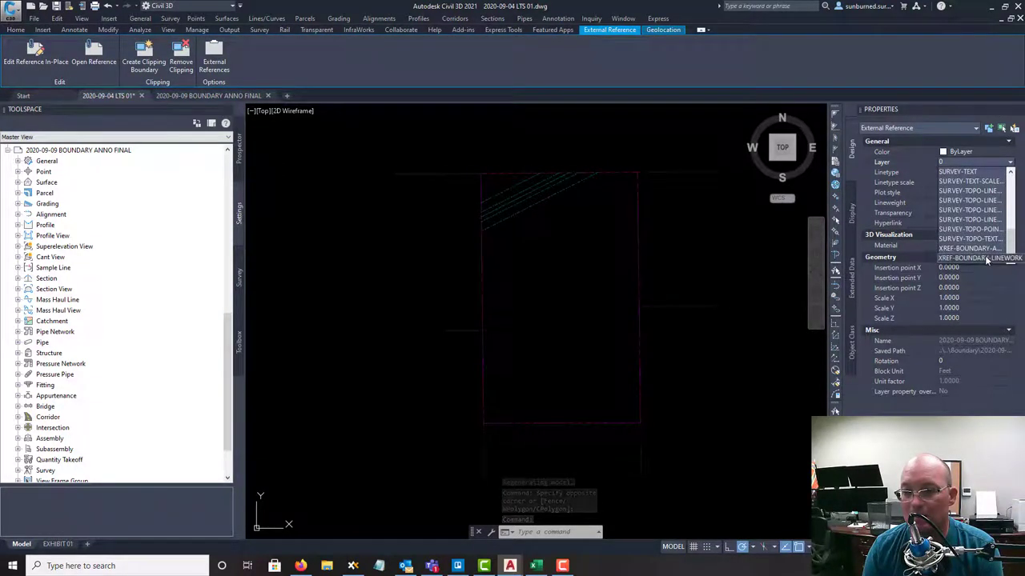
pyautogui.click(986, 258)
pyautogui.press('Escape')
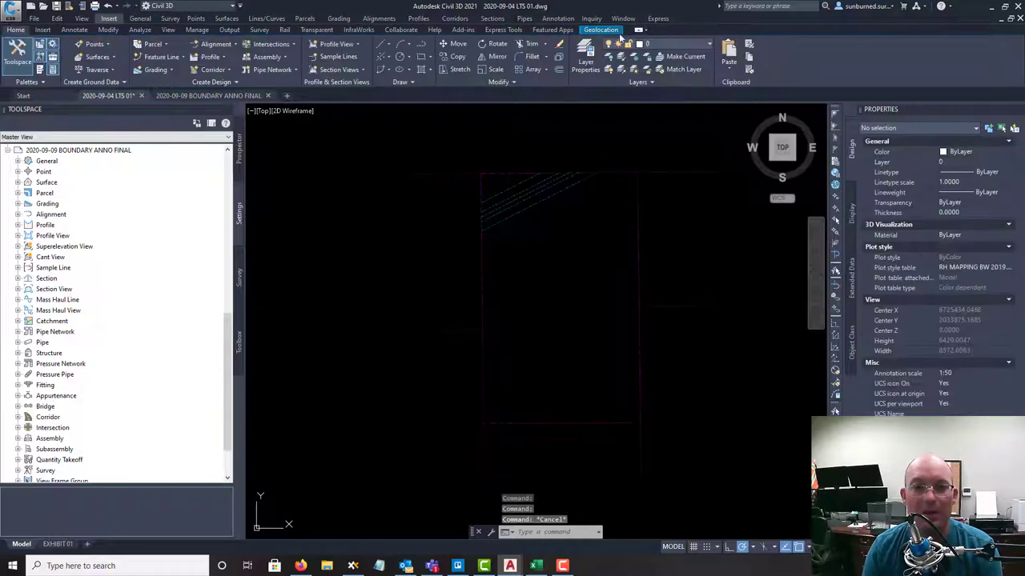
# - Attach 2020-09-09 BOUNDARY ANNO FINAL.dwg from the Boundary folder as an external reference
pyautogui.click(587, 56)
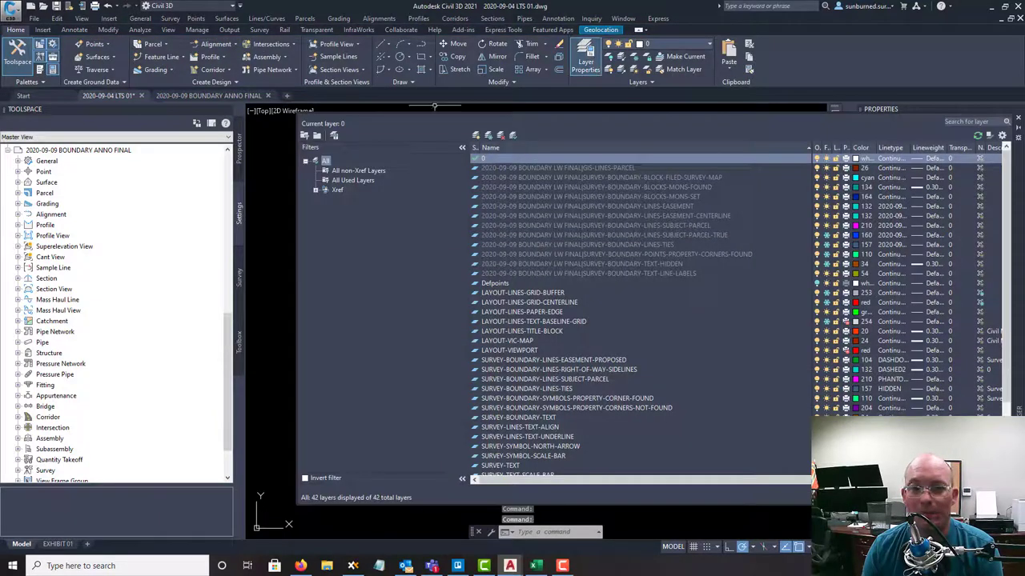
pyautogui.click(1019, 118)
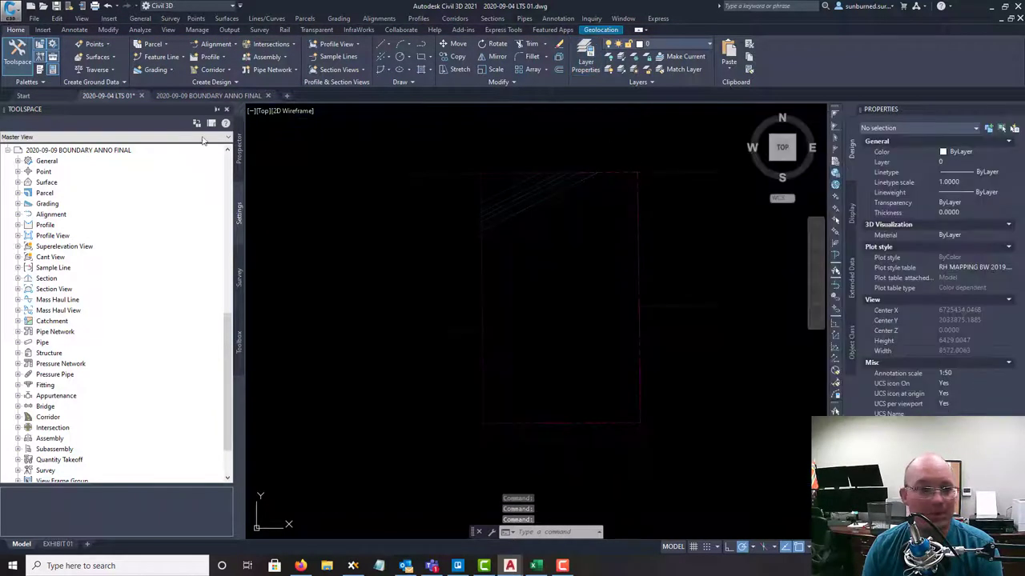
pyautogui.write('xref')
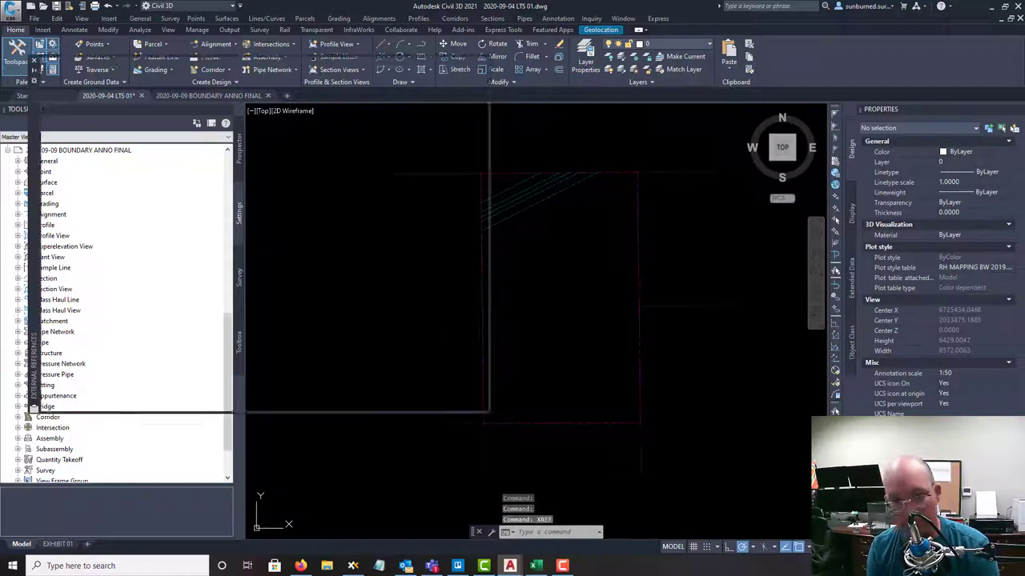
pyautogui.press('Return')
pyautogui.click(51, 68)
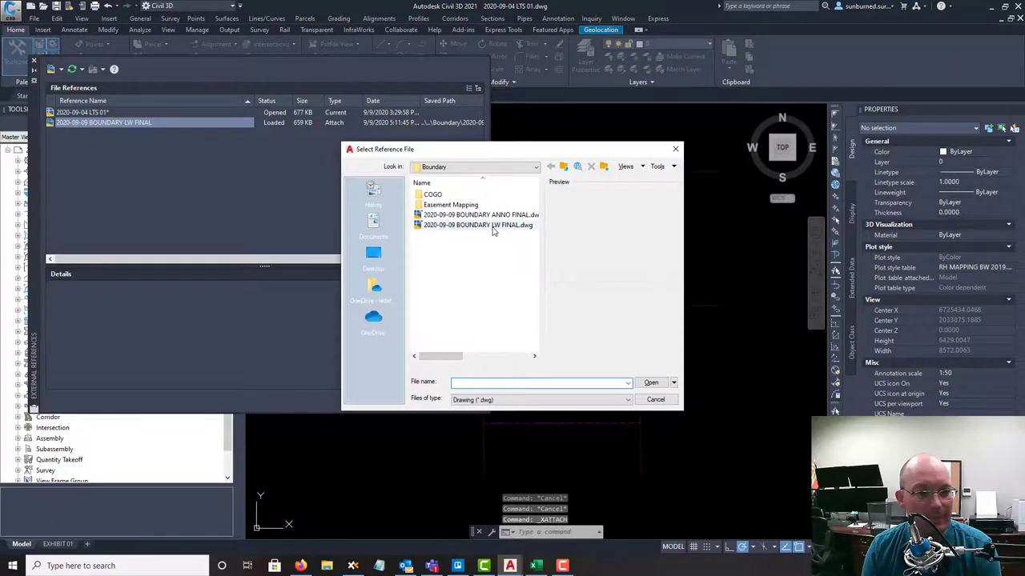
pyautogui.click(651, 382)
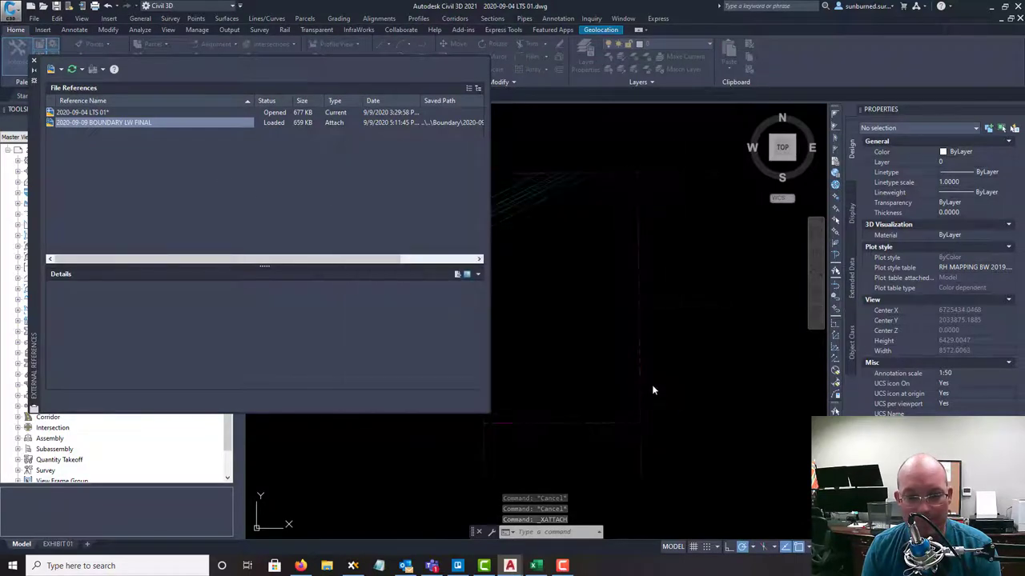
pyautogui.click(548, 385)
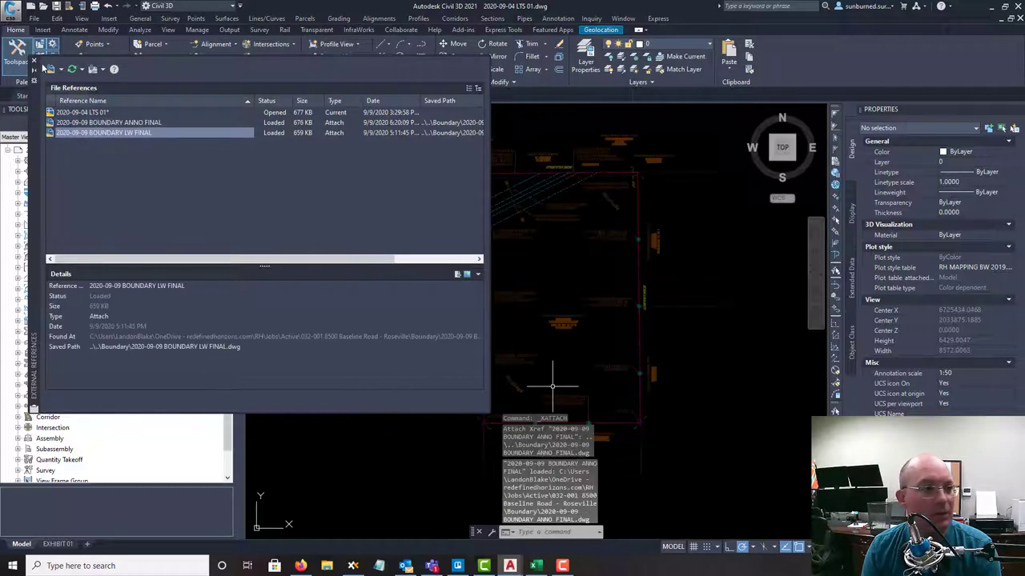
pyautogui.click(35, 61)
# - Delete the 1" = 50', 20', 30' and 10' scales, 1=30, and 1:1 through 1:40 from the drawing's scale list
pyautogui.moveTo(690, 381); pyautogui.dragTo(680, 370, button='middle')
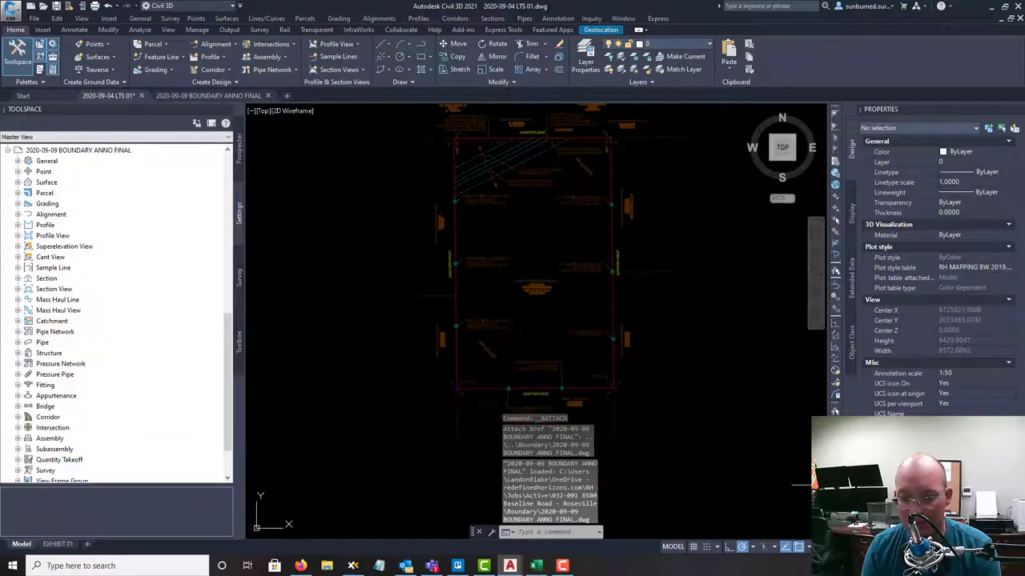
pyautogui.click(872, 547)
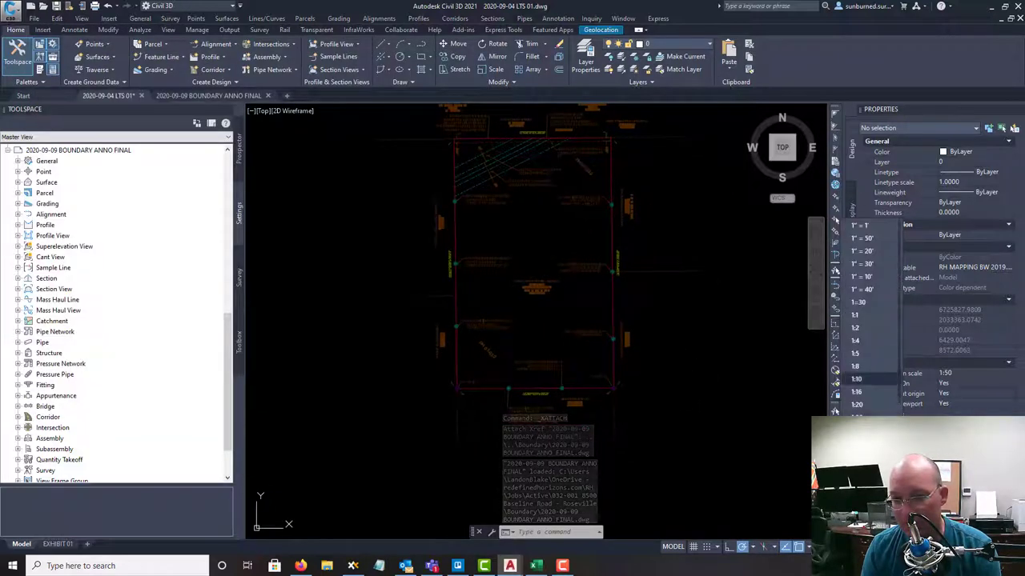
pyautogui.scroll(-5, 866, 321)
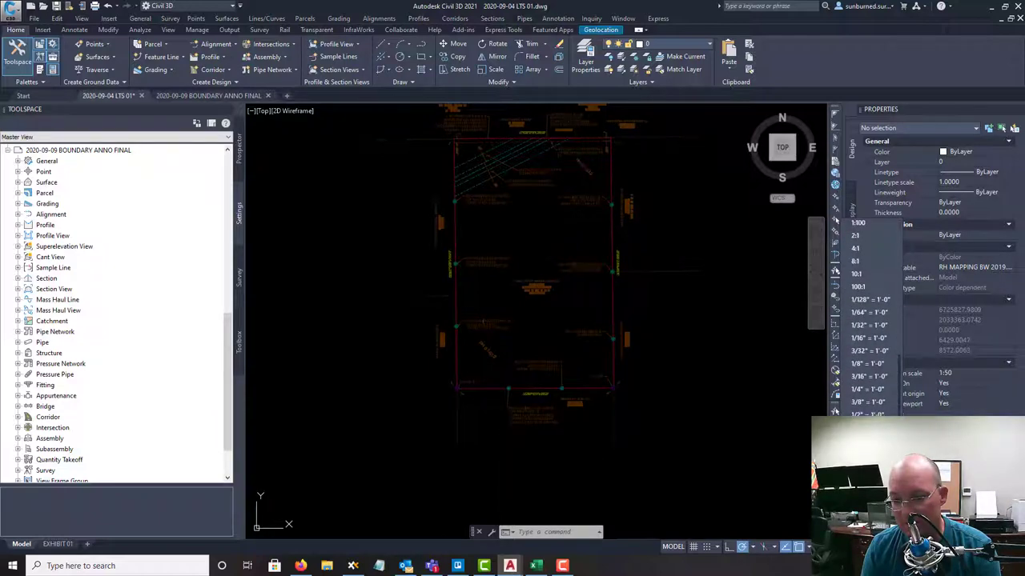
pyautogui.click(864, 505)
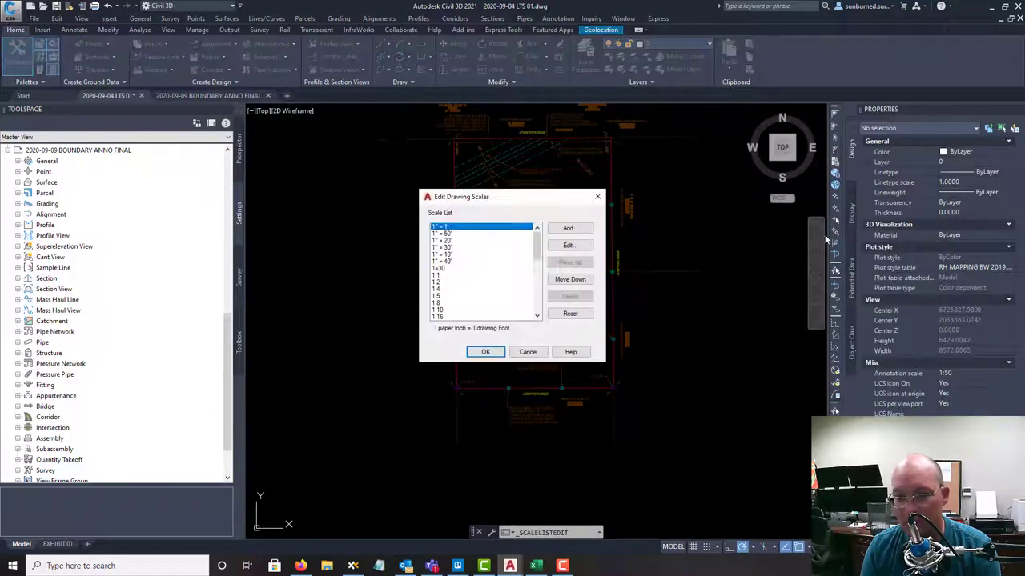
pyautogui.click(445, 234)
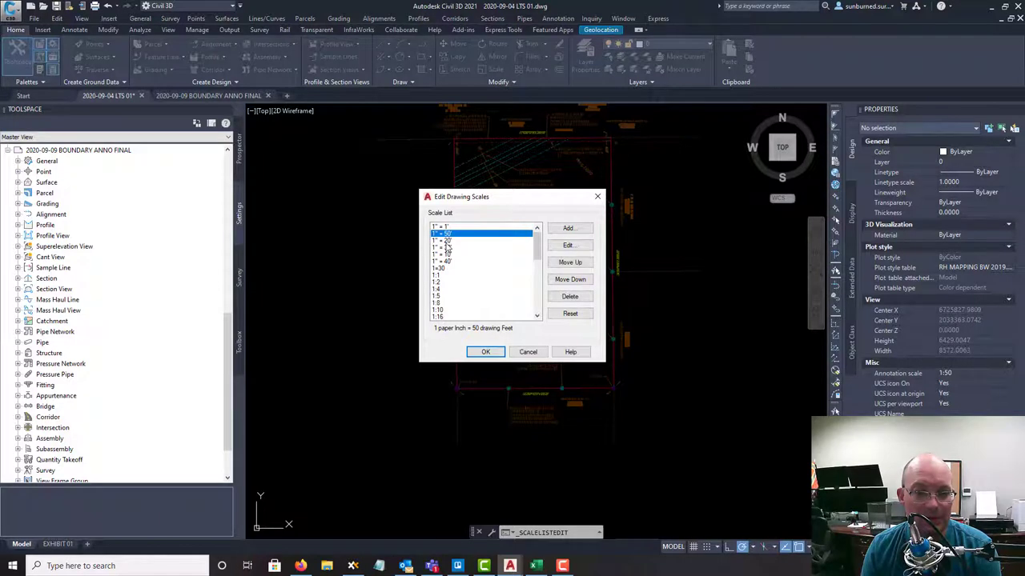
pyautogui.click(569, 297)
pyautogui.click(442, 240)
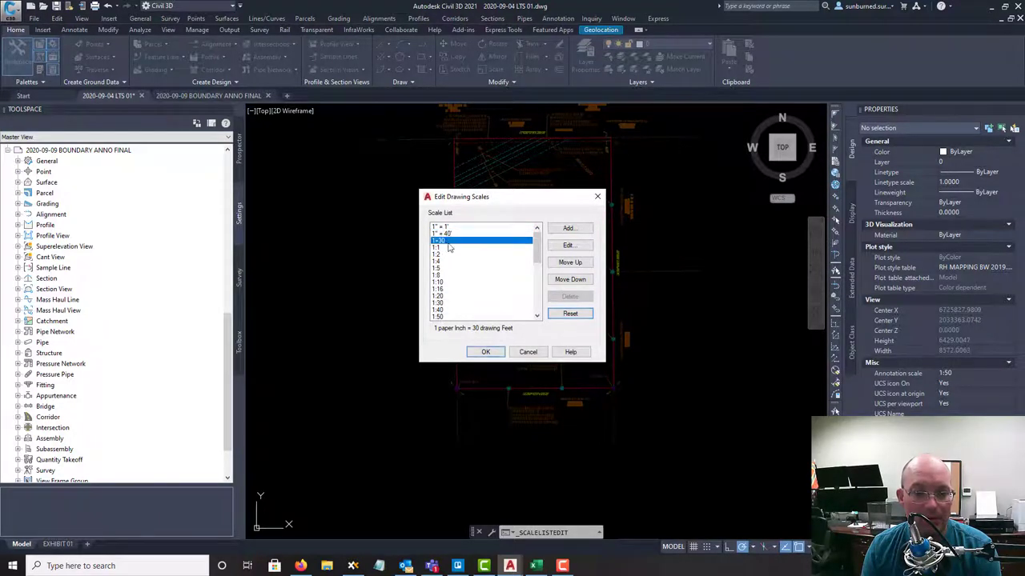
pyautogui.click(569, 297)
pyautogui.click(569, 297)
pyautogui.click(569, 297)
pyautogui.click(570, 297)
pyautogui.click(569, 297)
pyautogui.click(569, 296)
pyautogui.click(569, 297)
pyautogui.click(569, 297)
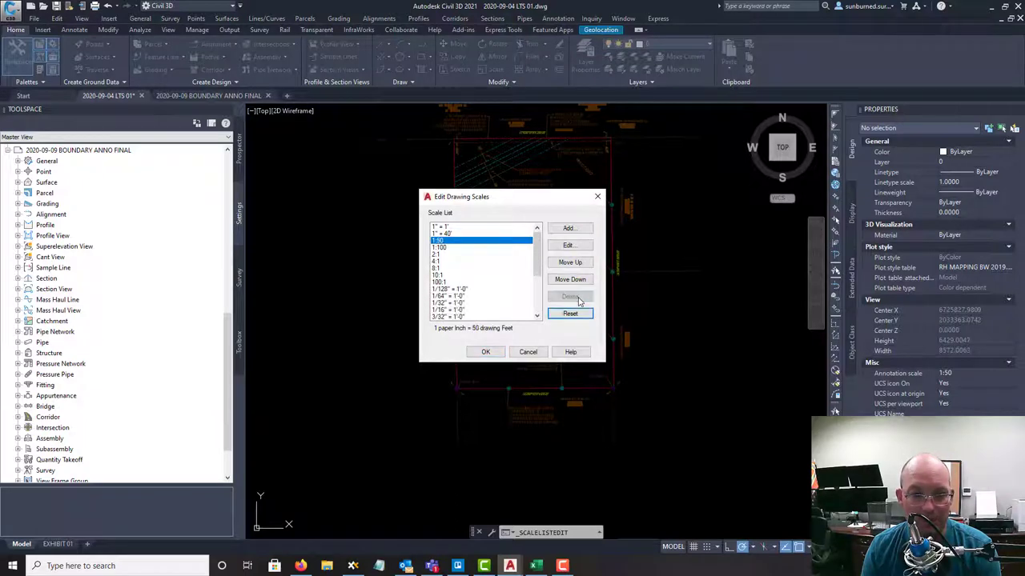
# - Delete 1:100 and every scale after it from the scale list, keeping only 1" = 1', 1" = 40' and 1:50
pyautogui.click(449, 246)
pyautogui.click(569, 297)
pyautogui.click(569, 297)
pyautogui.click(569, 297)
pyautogui.click(569, 297)
pyautogui.click(569, 297)
pyautogui.click(569, 297)
pyautogui.click(570, 297)
pyautogui.click(569, 297)
pyautogui.click(569, 297)
pyautogui.click(569, 297)
pyautogui.click(569, 297)
pyautogui.click(569, 297)
pyautogui.click(569, 297)
pyautogui.click(569, 297)
pyautogui.click(569, 297)
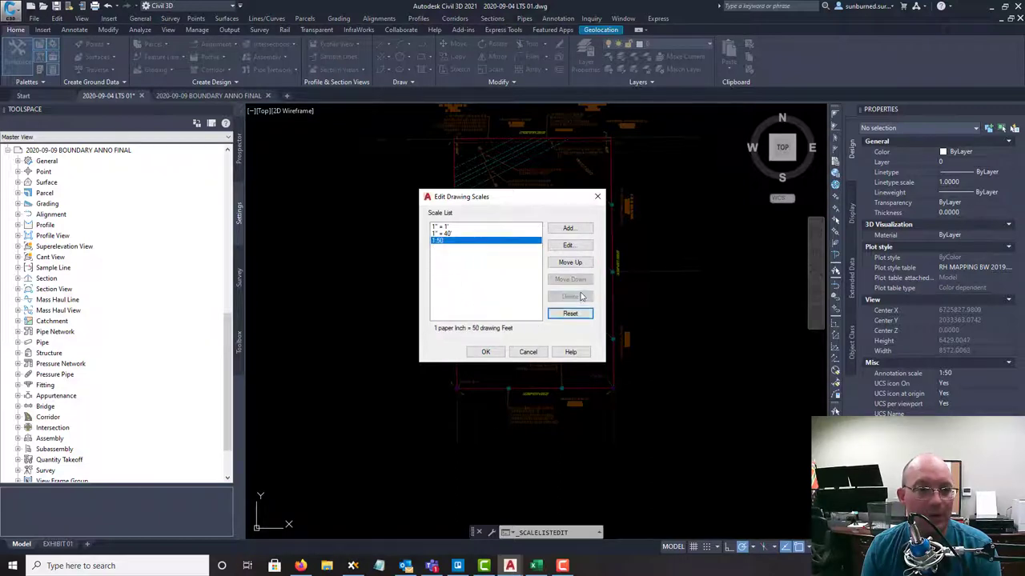
# - Add a scale named 1" = 300' with 1 paper unit equal to 300 drawing units, and accept the edited scale list
pyautogui.click(578, 231)
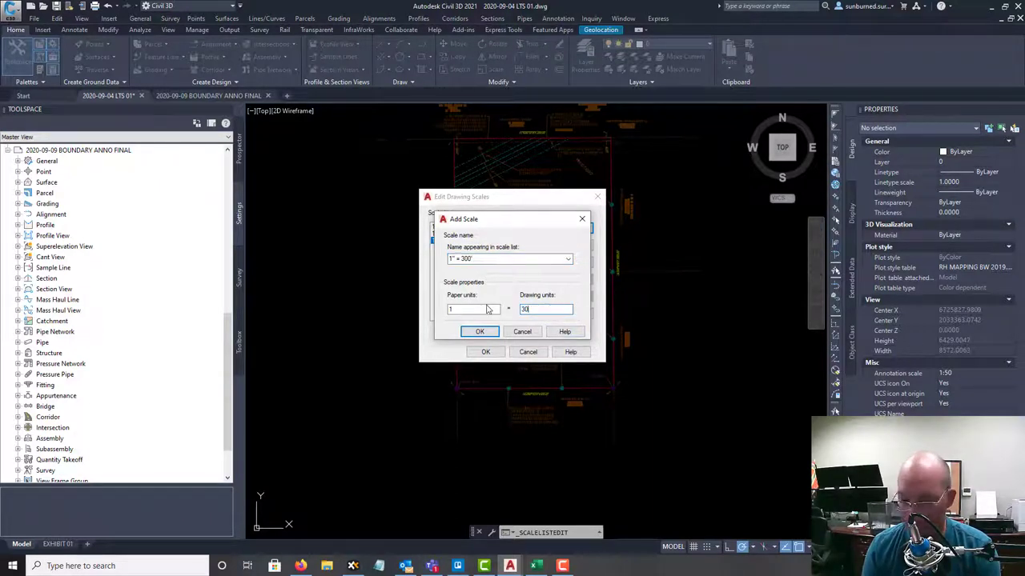
pyautogui.click(482, 331)
pyautogui.click(485, 352)
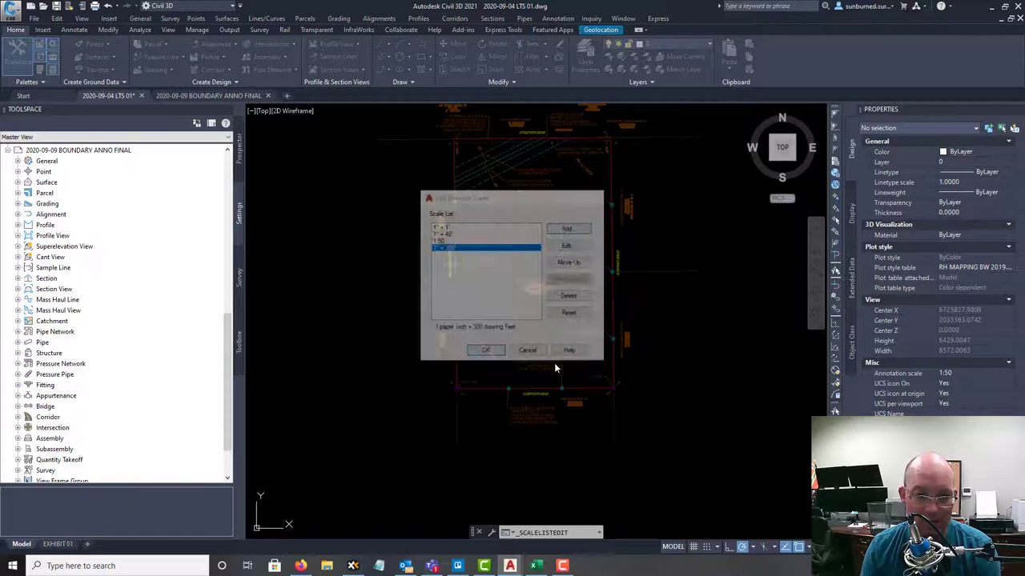
# - Rename the EXHIBIT 01 layout as LTS 01
pyautogui.rightClick(69, 546)
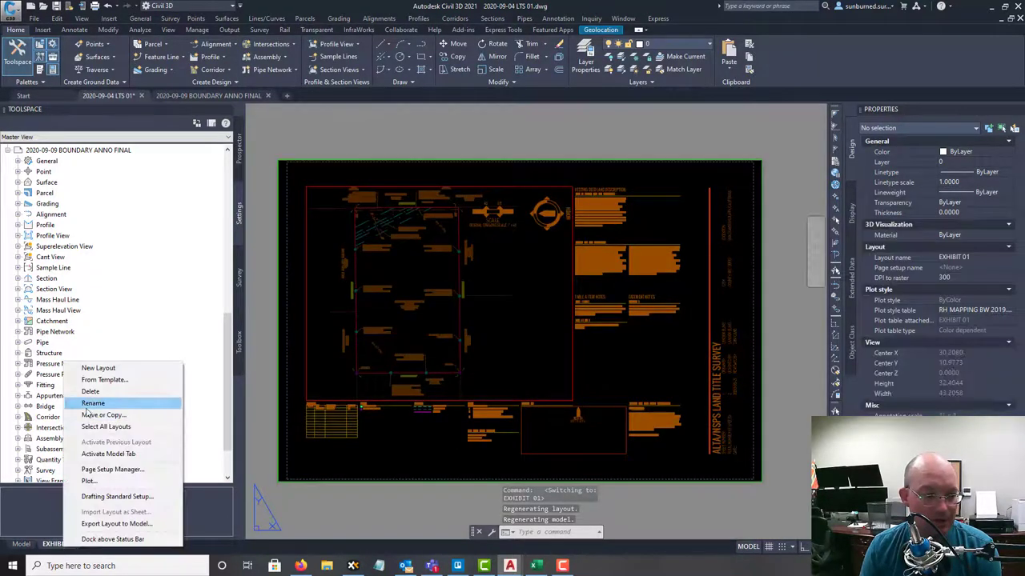
pyautogui.click(90, 404)
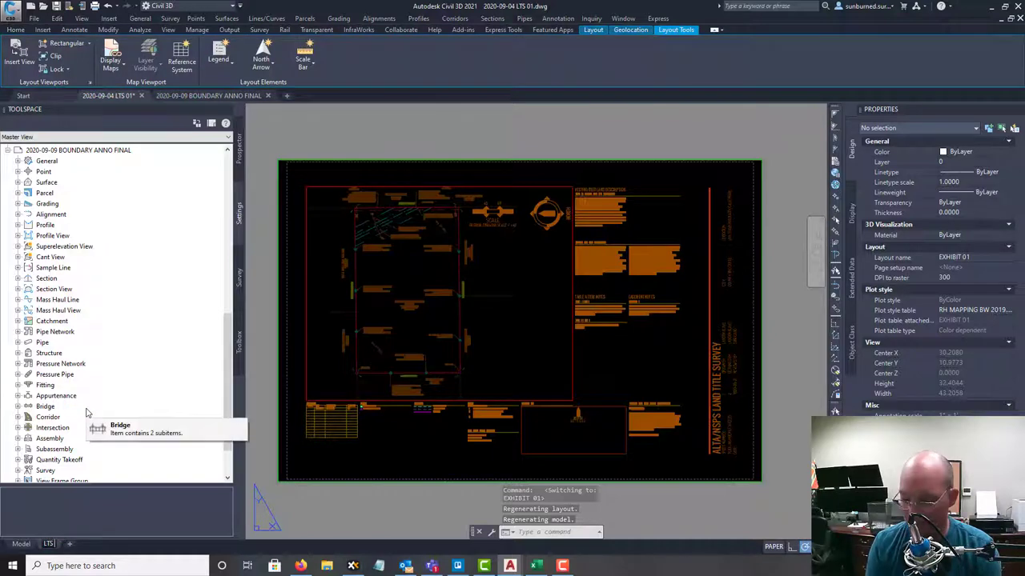
pyautogui.click(513, 319)
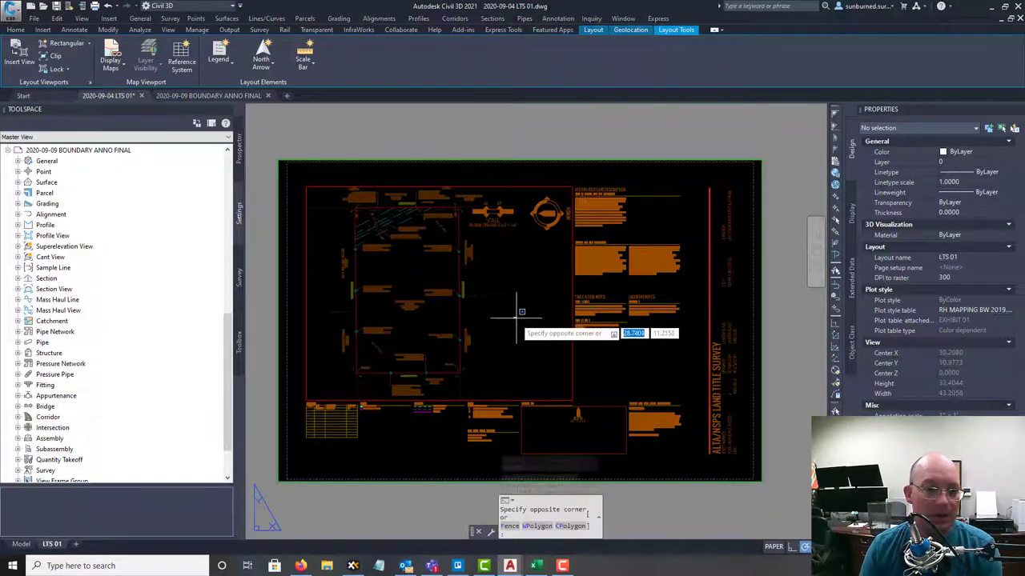
pyautogui.click(522, 346)
# - Move the scale bar block on the LTS 01 layout to just below the north arrow
pyautogui.scroll(-2, 412, 213)
pyautogui.scroll(5, 335, 288)
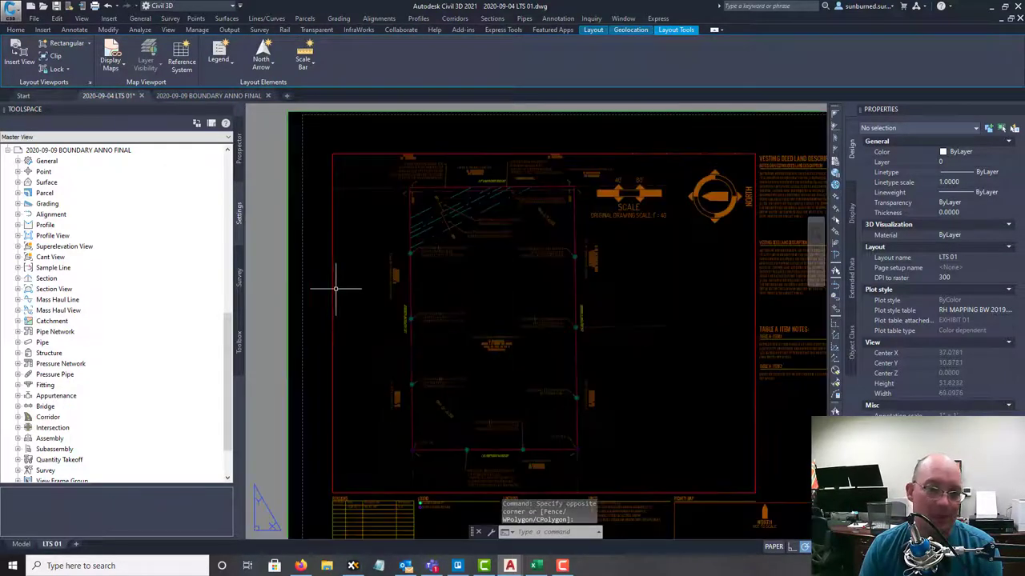
pyautogui.moveTo(534, 268); pyautogui.dragTo(521, 205, button='middle')
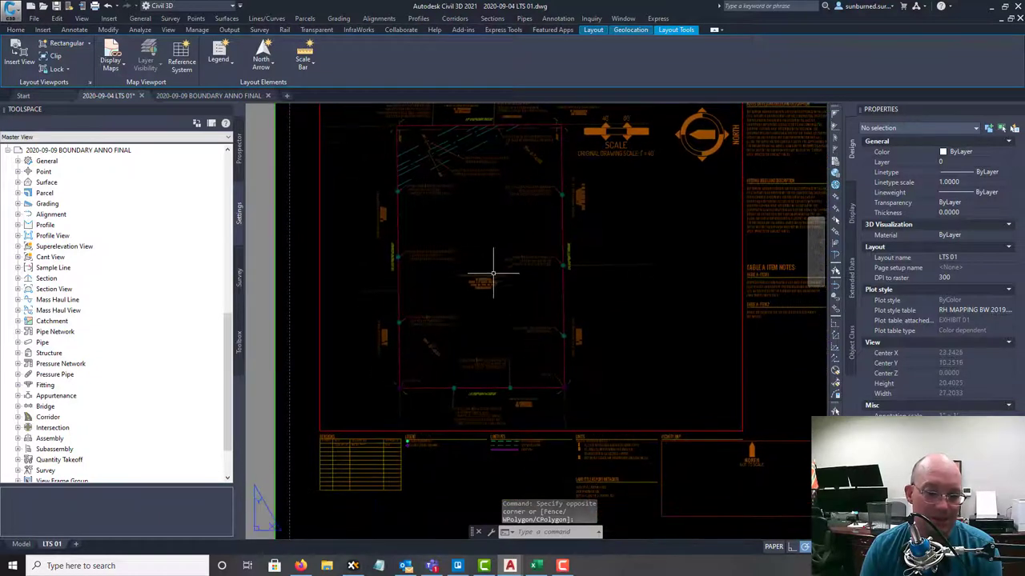
pyautogui.moveTo(495, 270); pyautogui.dragTo(485, 331, button='middle')
pyautogui.click(621, 180)
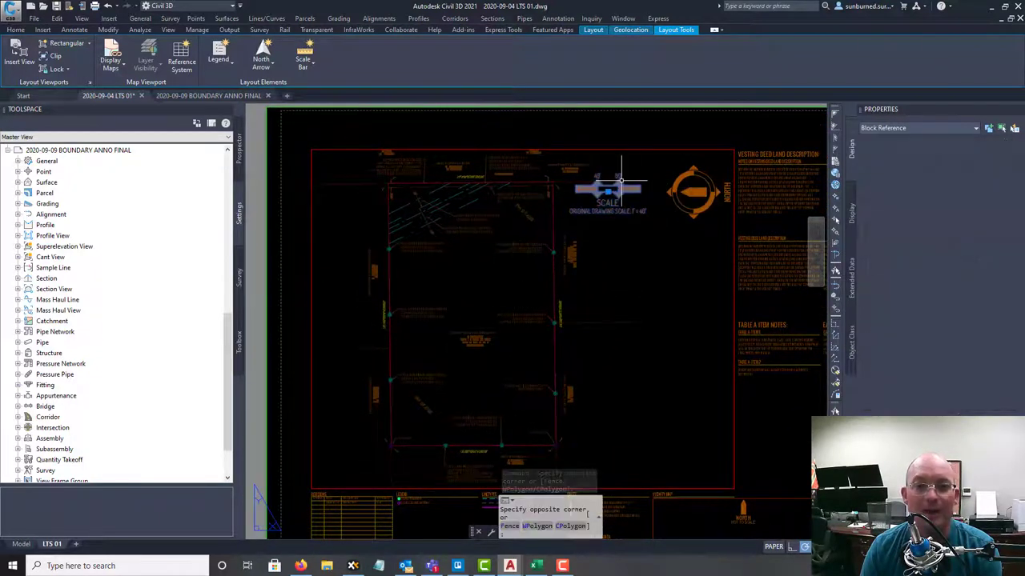
pyautogui.click(607, 191)
pyautogui.click(606, 191)
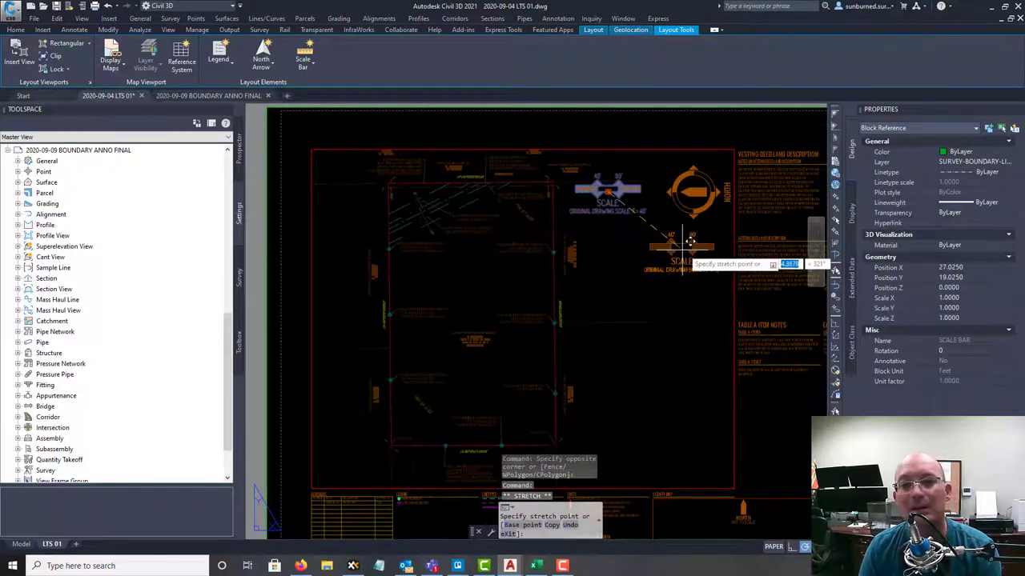
pyautogui.click(699, 242)
pyautogui.press('Escape')
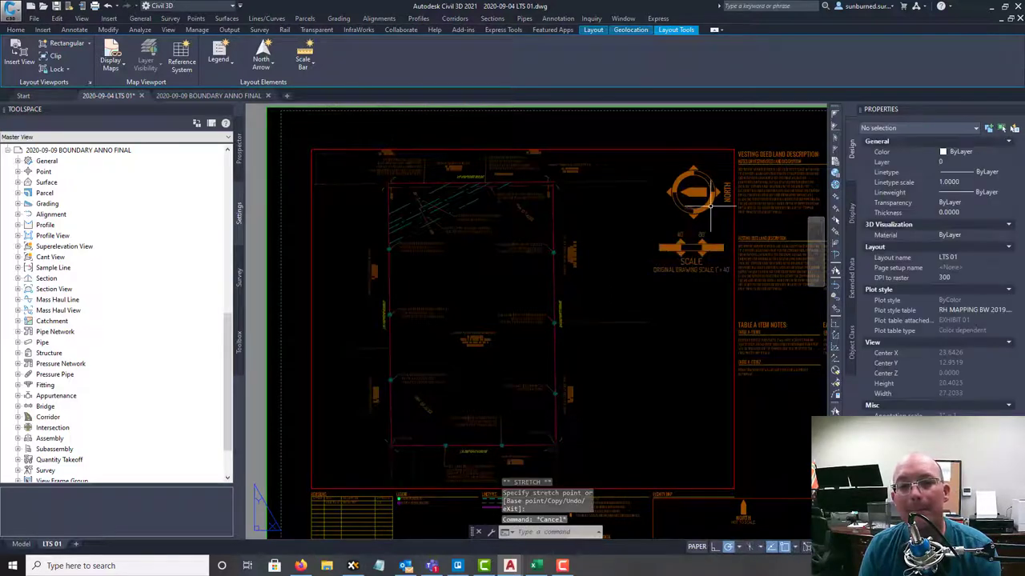
# - Rotate the north arrow block 90 degrees about its centre
pyautogui.scroll(3, 708, 204)
pyautogui.write('ro')
pyautogui.press('Return')
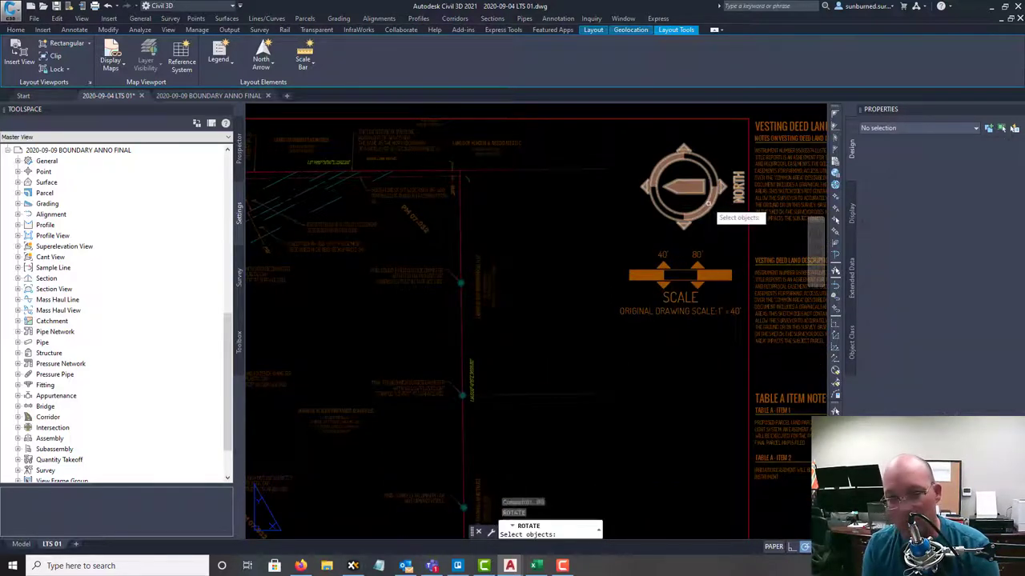
pyautogui.click(709, 203)
pyautogui.press('Return')
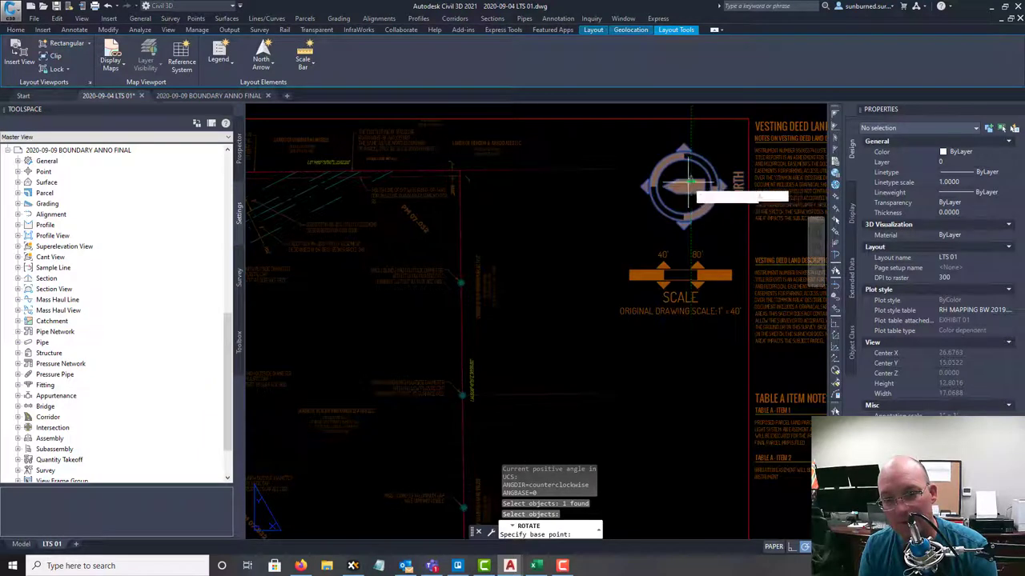
pyautogui.click(682, 187)
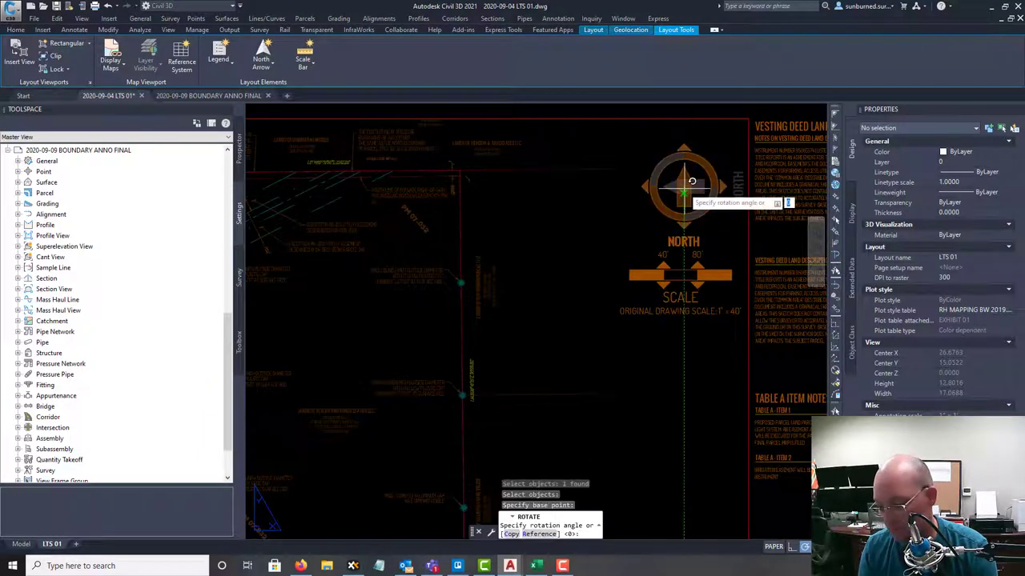
pyautogui.write('180')
pyautogui.press('Return')
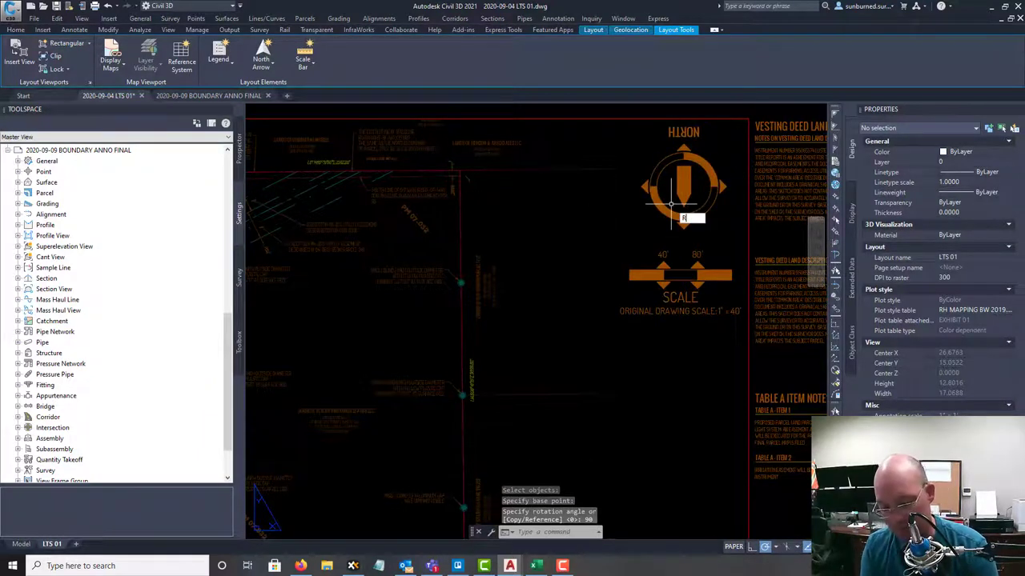
# - Rotate the north arrow block another 180 degrees about its centre so it points up the sheet
pyautogui.press('Return')
pyautogui.click(725, 250)
pyautogui.click(664, 173)
pyautogui.press('Return')
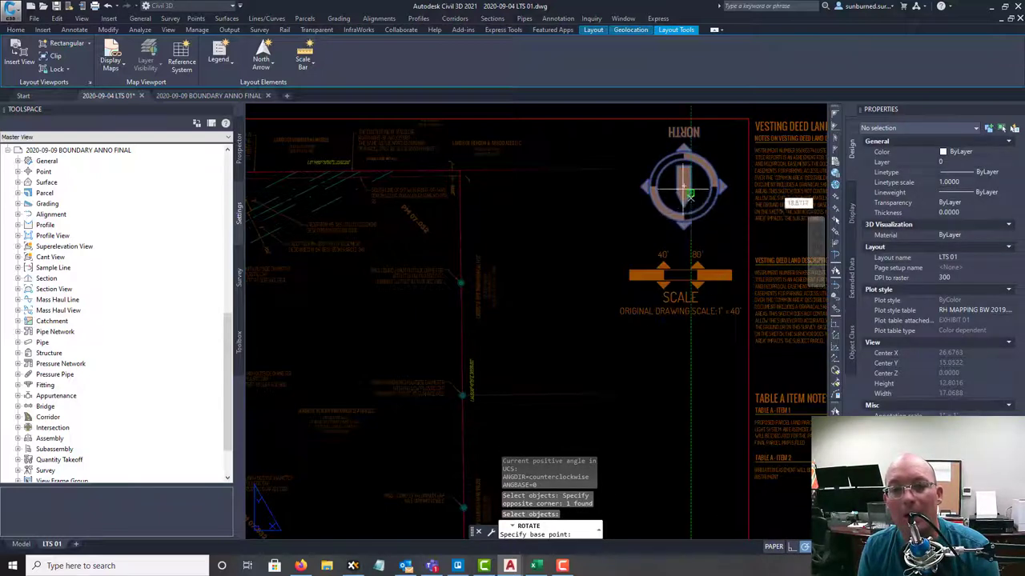
pyautogui.click(685, 190)
pyautogui.write('180')
pyautogui.press('Return')
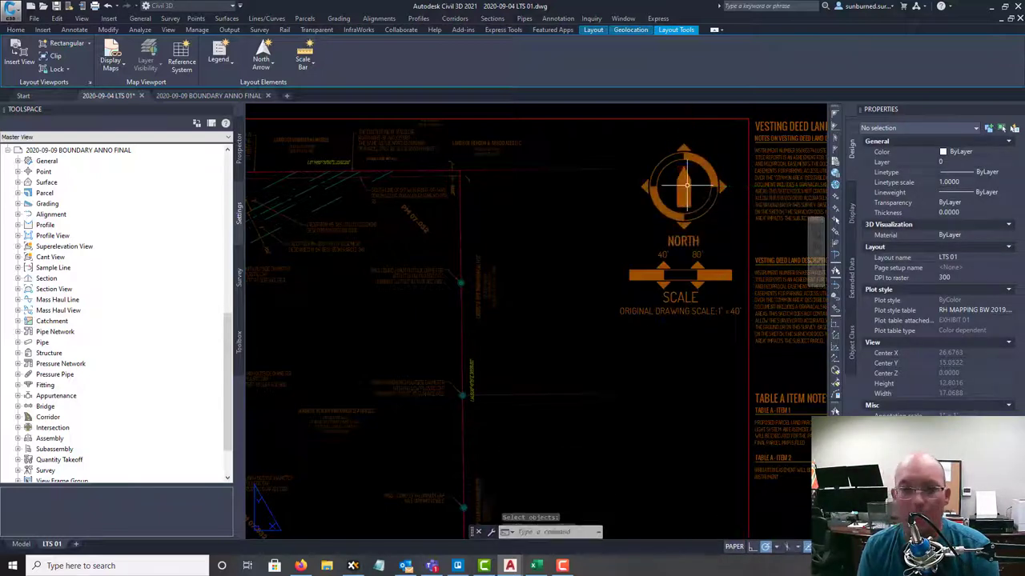
# - Shift the boundary plan slightly down the sheet inside the LTS 01 viewport, then return to paper space
pyautogui.scroll(-5, 685, 185)
pyautogui.scroll(3, 564, 246)
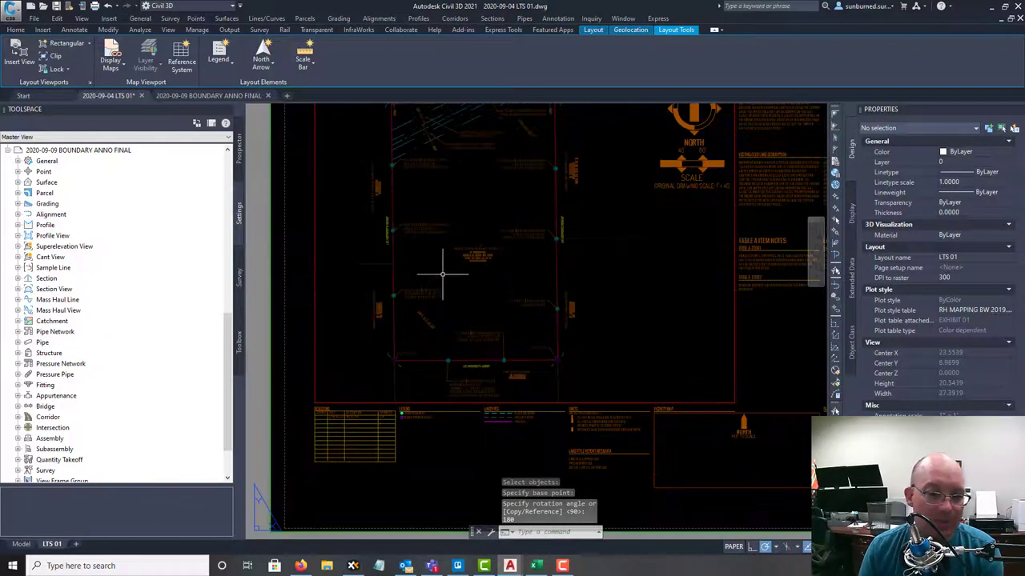
pyautogui.scroll(2, 469, 354)
pyautogui.doubleClick(513, 250)
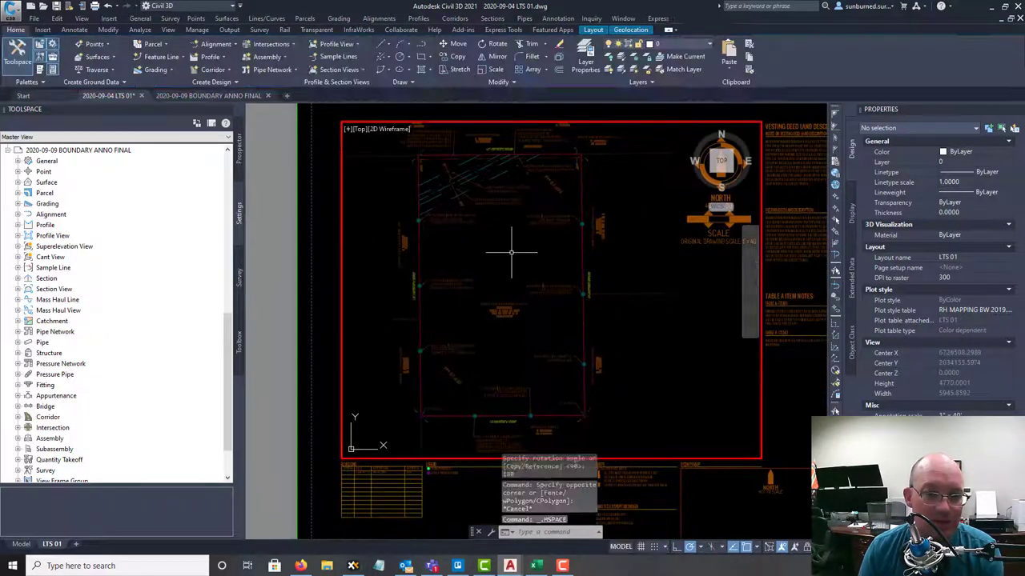
pyautogui.keyDown('shift'); pyautogui.moveTo(511, 252); pyautogui.dragTo(513, 261, button='middle'); pyautogui.keyUp('shift')
pyautogui.click(671, 359)
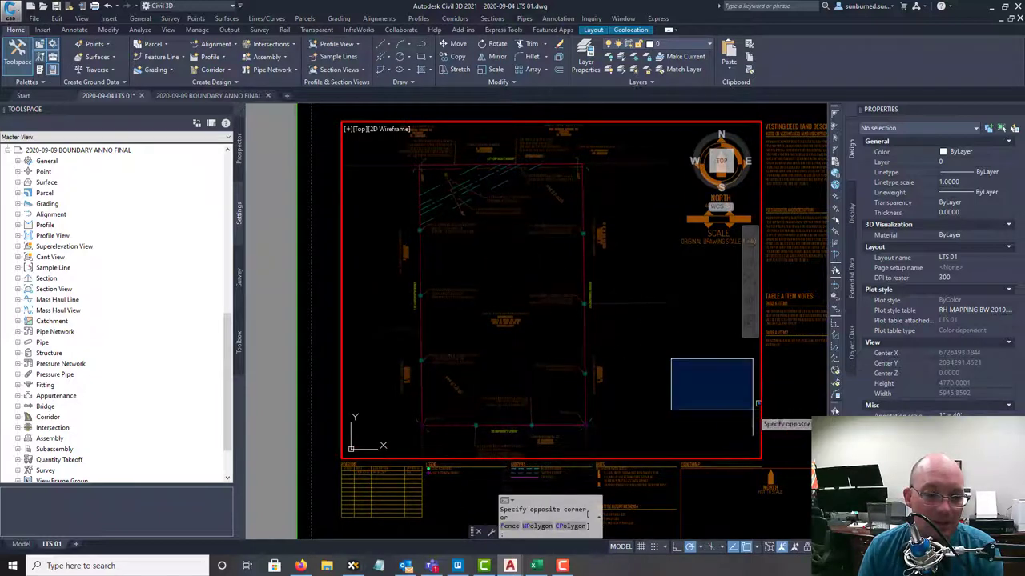
pyautogui.press('Escape')
pyautogui.doubleClick(797, 429)
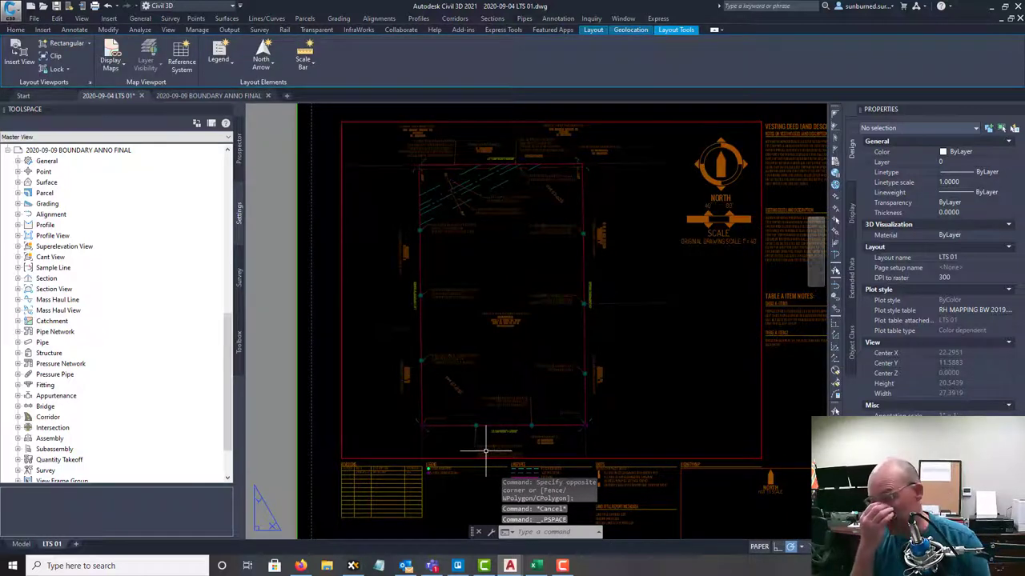
# - Draw a rectangle over the main viewport's outline on the LTS 01 layout, from its upper-left to its lower-right corner
pyautogui.moveTo(364, 270); pyautogui.dragTo(373, 291, button='middle')
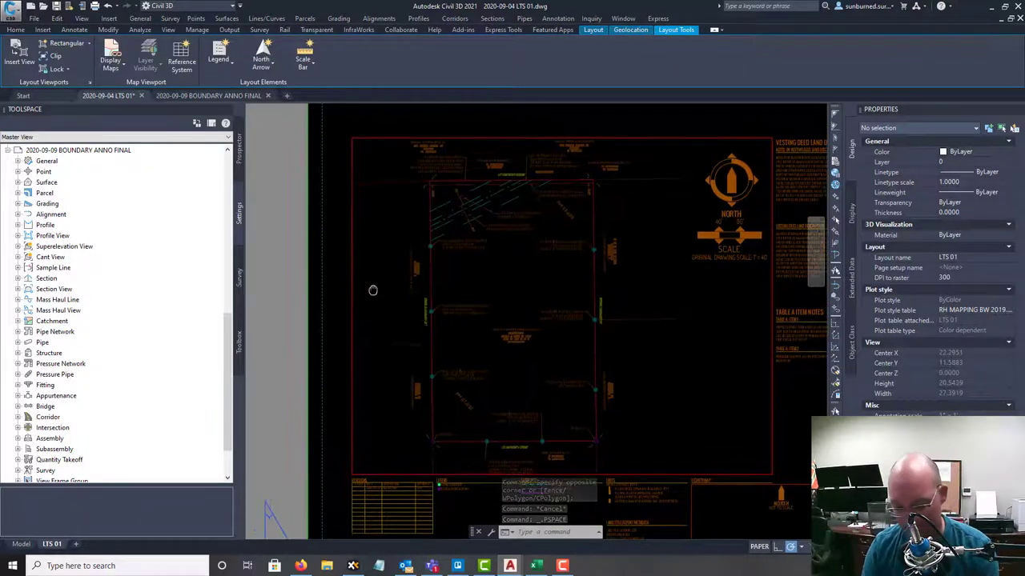
pyautogui.write('REC')
pyautogui.press('Return')
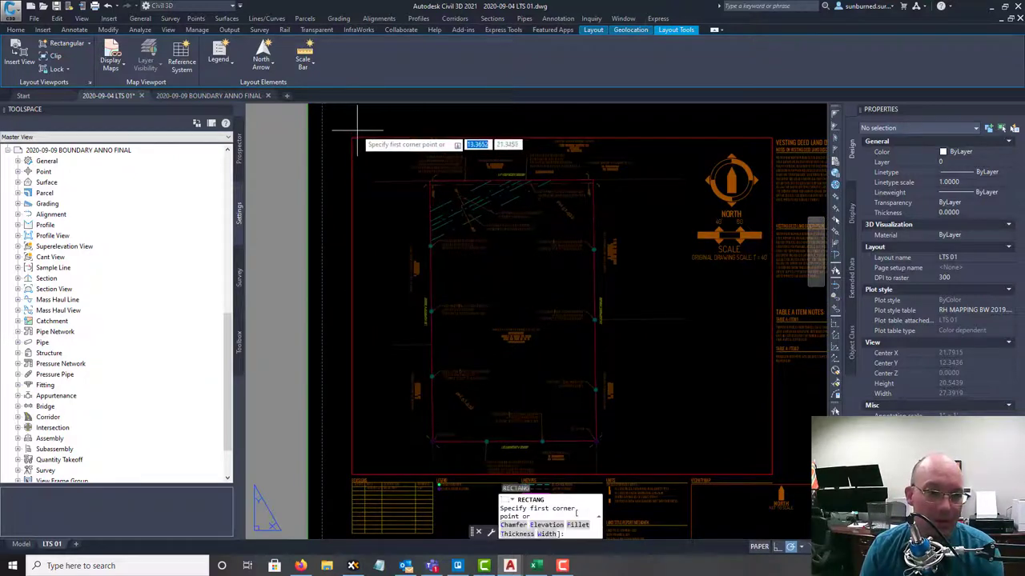
pyautogui.click(352, 138)
pyautogui.moveTo(366, 164); pyautogui.dragTo(249, 75, button='middle')
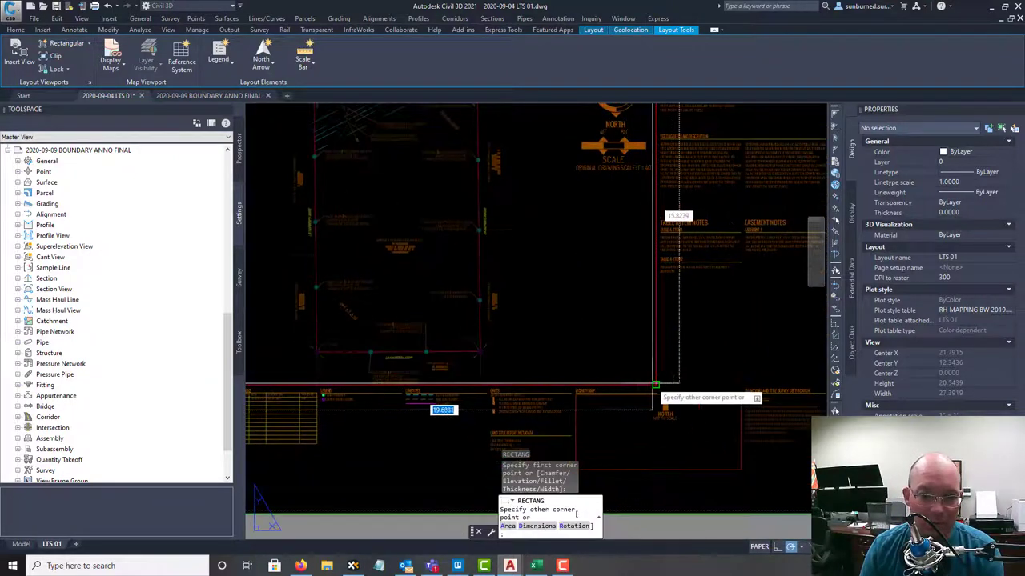
pyautogui.click(656, 384)
pyautogui.press('Escape')
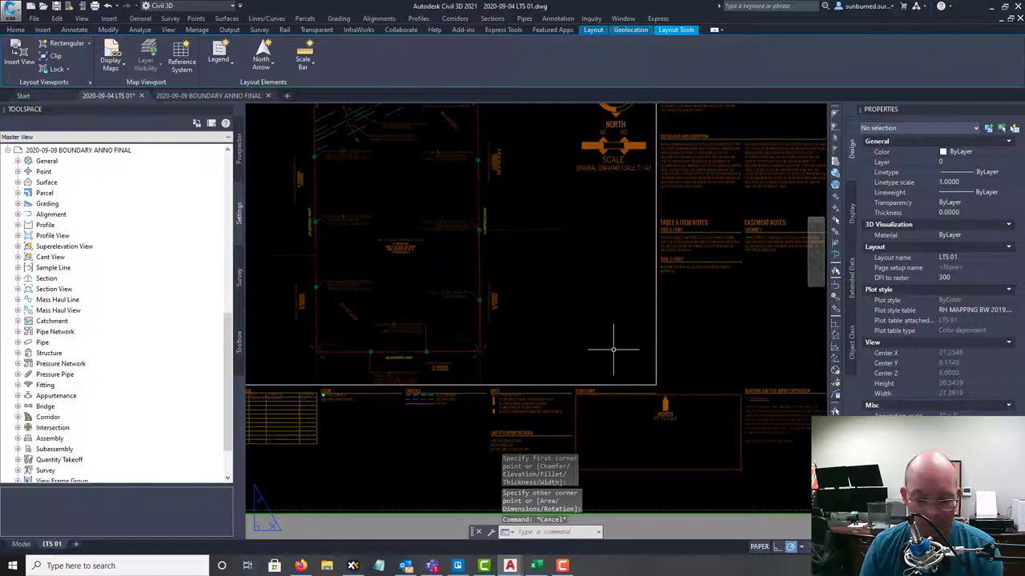
# - Transfer the viewport outline rectangle from paper space into model space with CHSPACE, using the main viewport as target
pyautogui.write('CHSPACE')
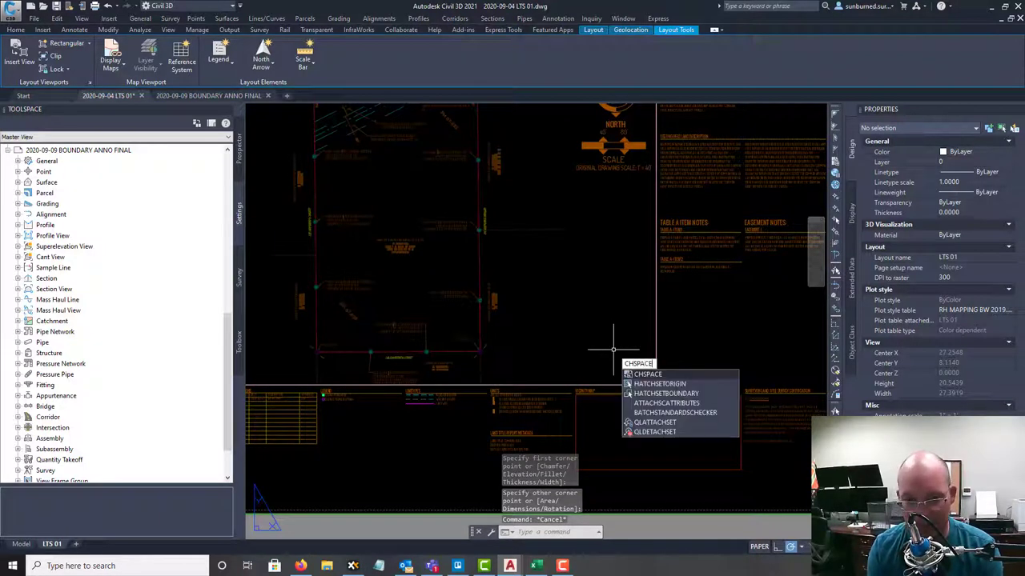
pyautogui.press('Return')
pyautogui.click(655, 354)
pyautogui.press('Return')
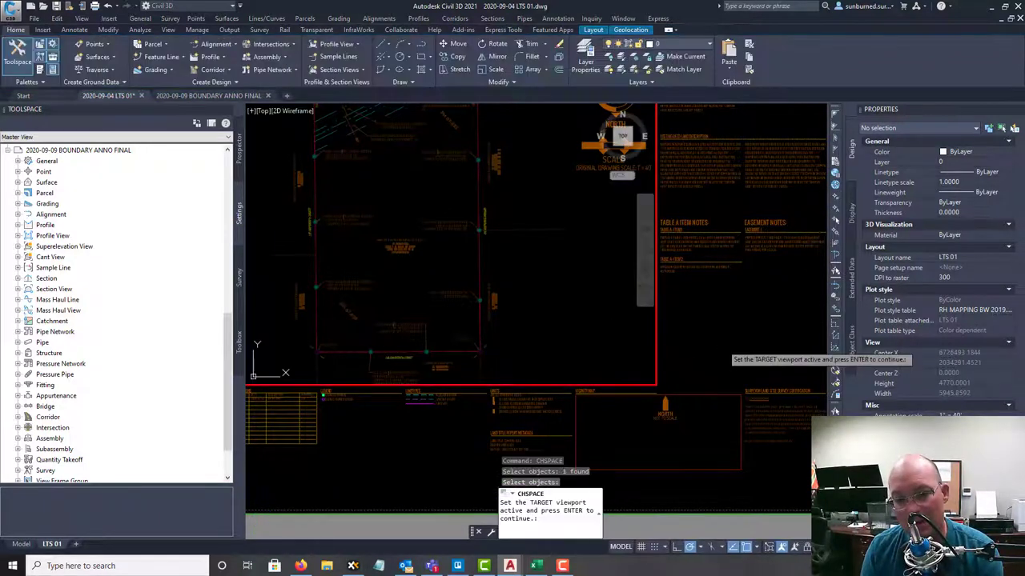
pyautogui.press('Return')
pyautogui.doubleClick(706, 330)
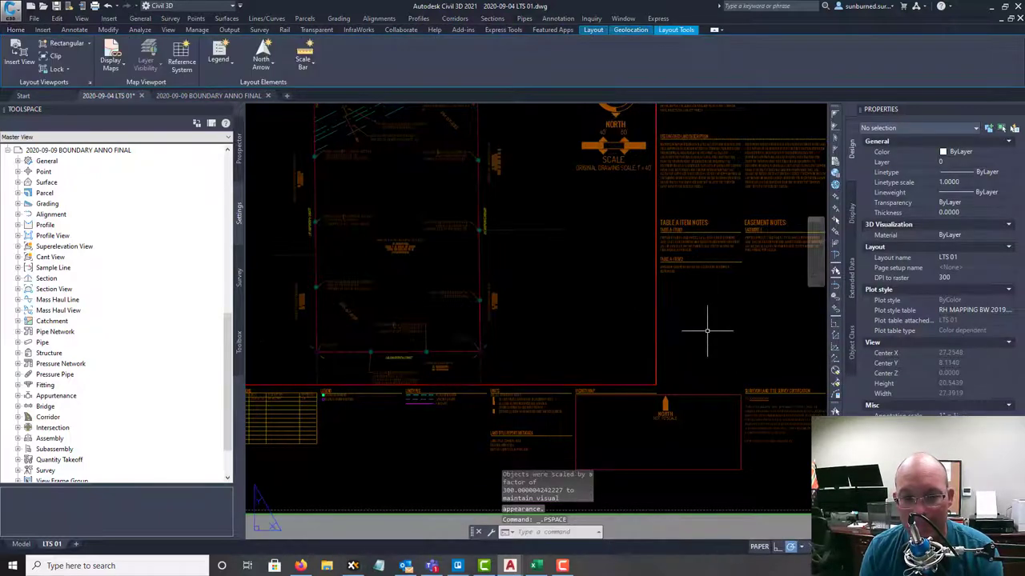
pyautogui.press('Escape')
# - Copy the viewport outline rectangle to the clipboard from the LTS 01 drawing's model space
pyautogui.click(24, 544)
pyautogui.scroll(-6, 675, 284)
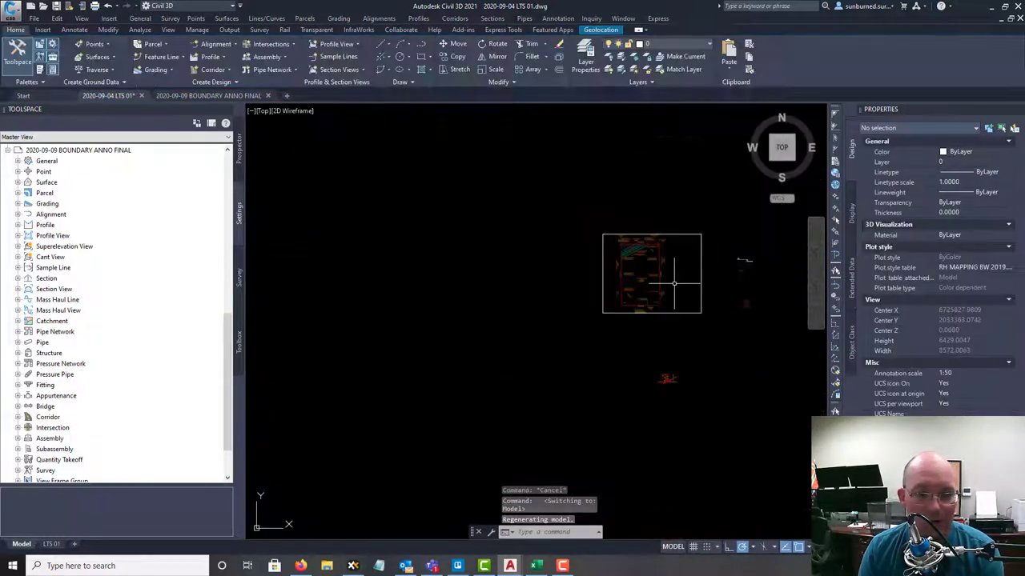
pyautogui.scroll(4, 697, 349)
pyautogui.click(696, 278)
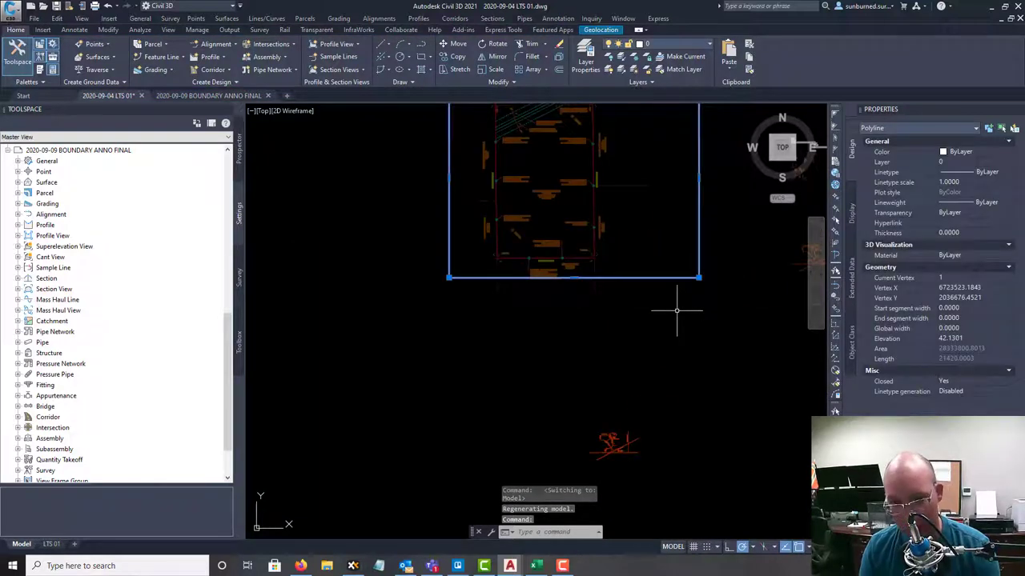
pyautogui.hotkey('ctrl', 'c')
pyautogui.scroll(-3, 677, 309)
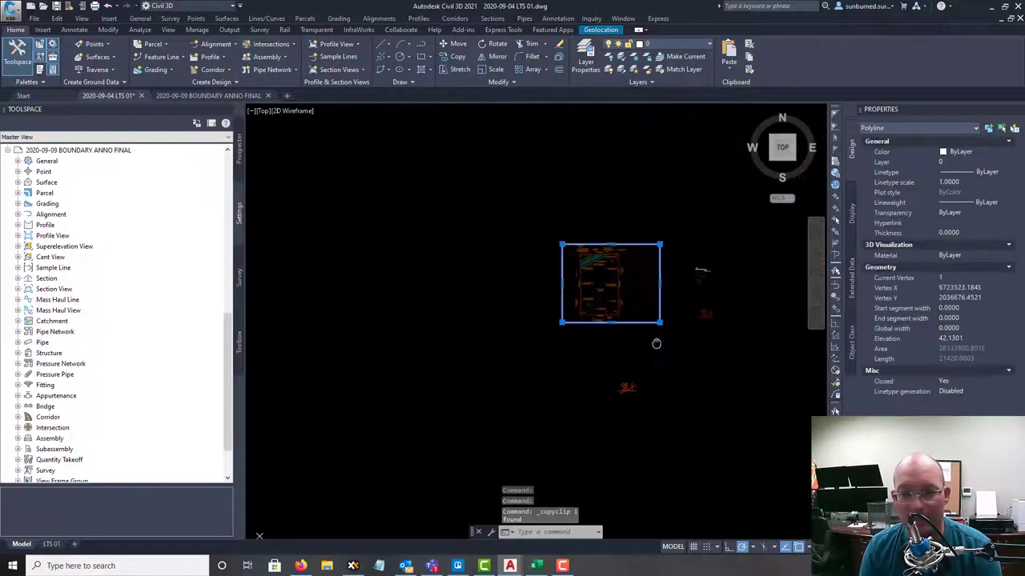
# - Switch to the 2020-09-09 BOUNDARY ANNO FINAL drawing and delete the stray objects east of the boundary
pyautogui.click(111, 95)
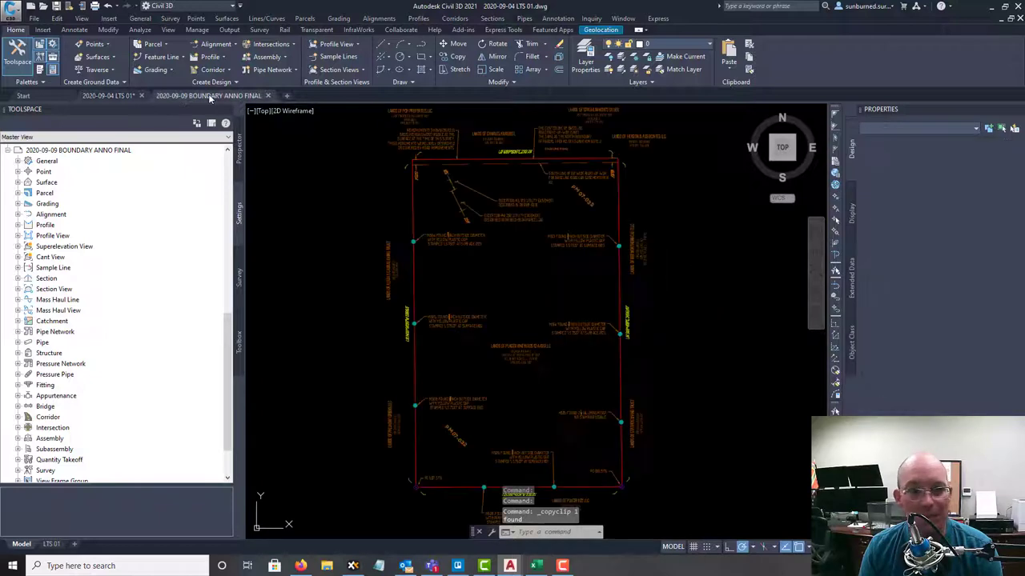
pyautogui.hotkey('ctrl', 'Tab')
pyautogui.click(759, 362)
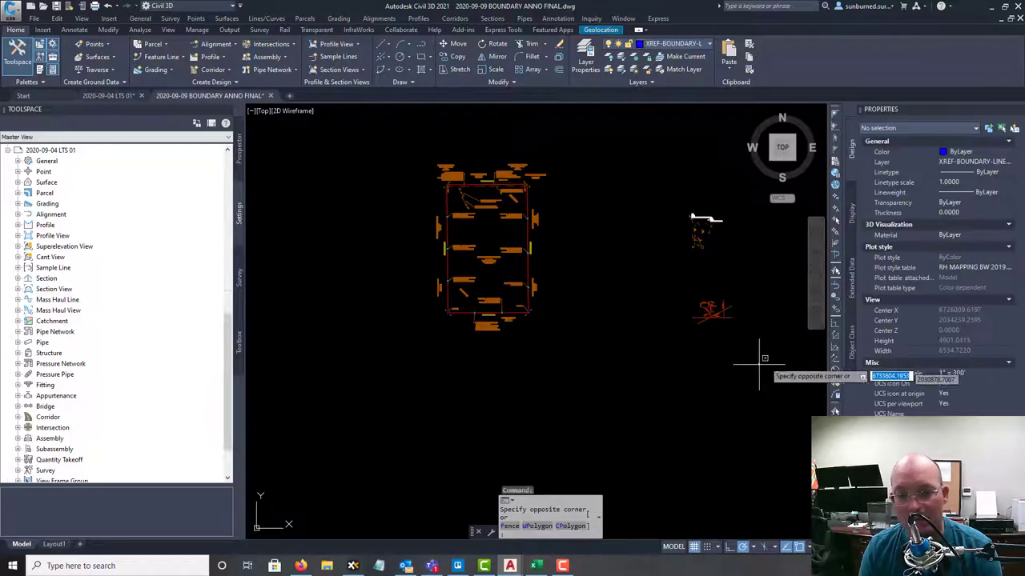
pyautogui.click(675, 191)
pyautogui.press('Delete')
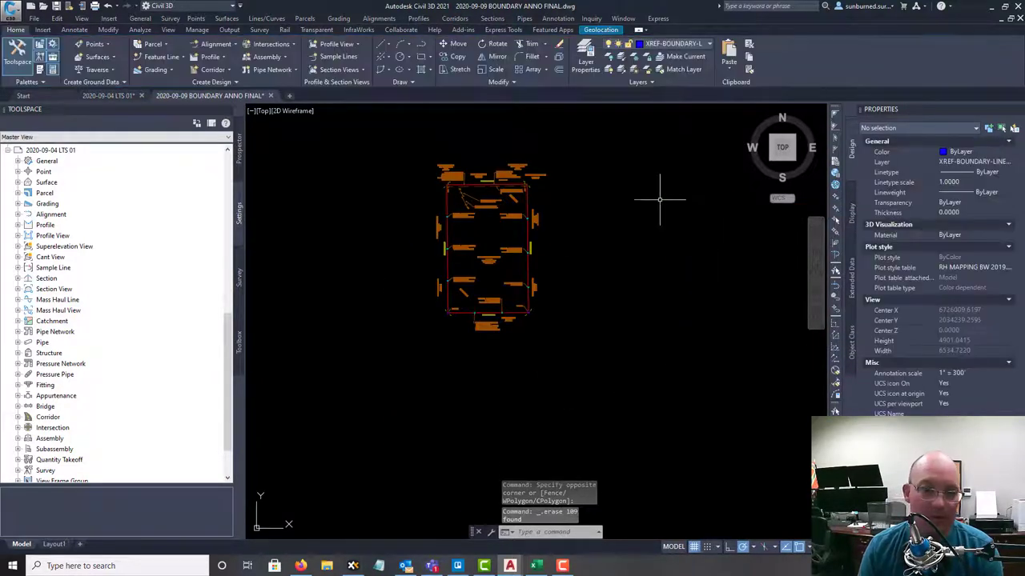
# - Paste the copied viewport rectangle into BOUNDARY ANNO FINAL at its original coordinates
pyautogui.click(57, 18)
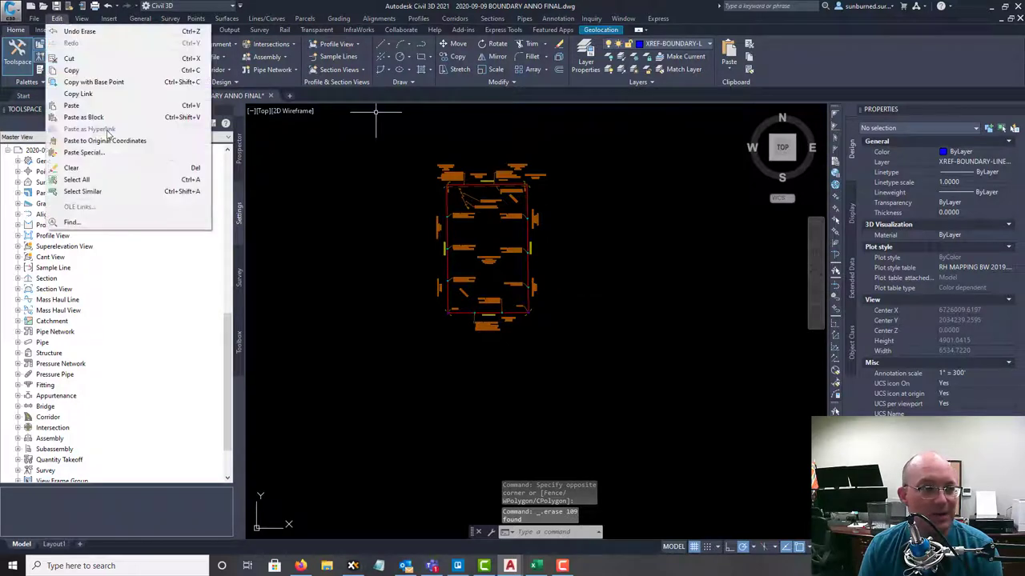
pyautogui.click(119, 141)
pyautogui.scroll(5, 457, 149)
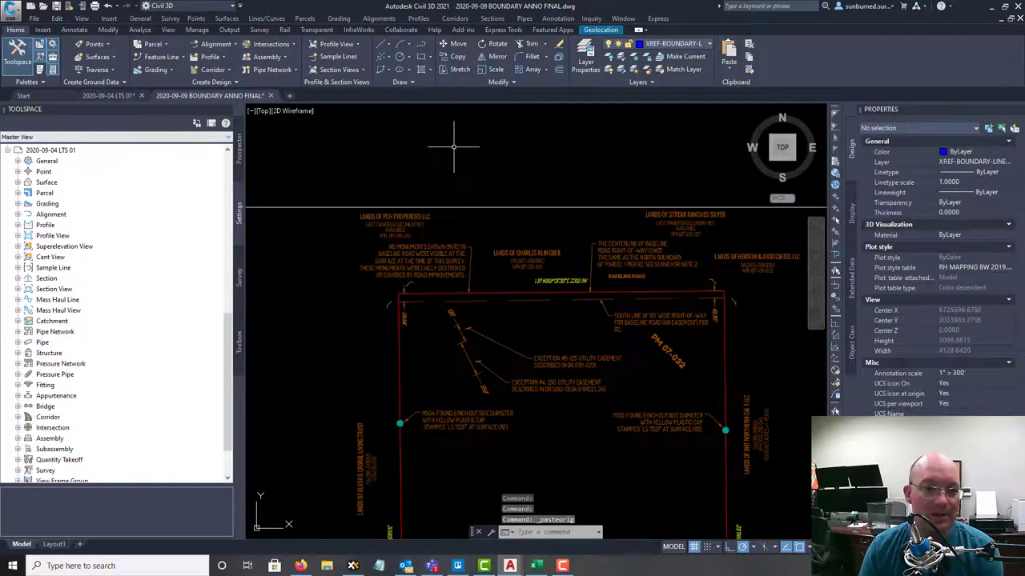
pyautogui.press('Escape')
# - Examine how the pasted viewport rectangle fits around the boundary annotation, especially along the southern edge
pyautogui.scroll(-3, 645, 252)
pyautogui.moveTo(686, 361); pyautogui.dragTo(549, 319, button='middle')
pyautogui.scroll(3, 508, 388)
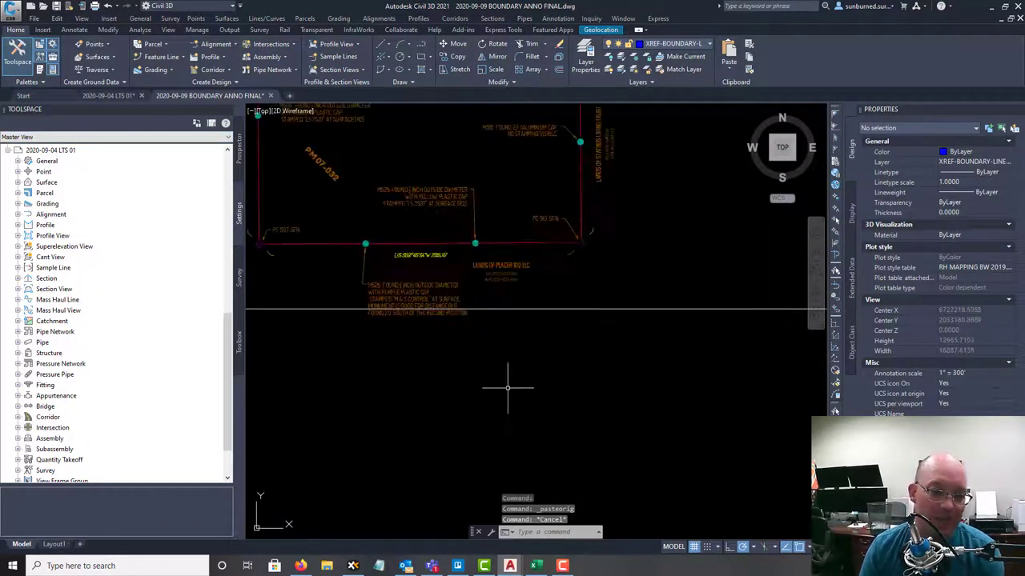
pyautogui.scroll(-1, 549, 347)
pyautogui.click(558, 360)
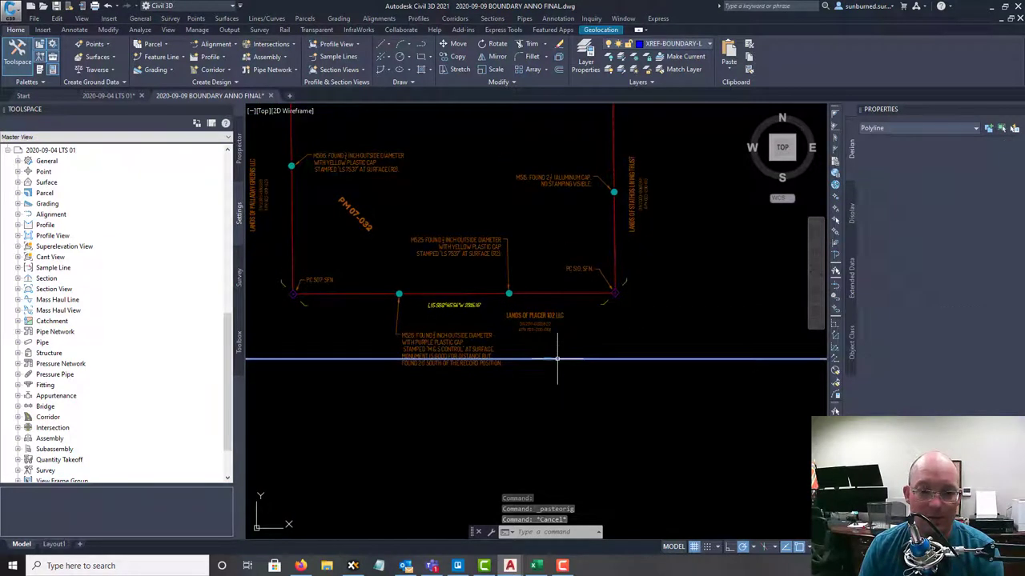
pyautogui.scroll(-5, 416, 314)
pyautogui.scroll(5, 394, 136)
pyautogui.scroll(-5, 590, 209)
pyautogui.scroll(5, 555, 368)
pyautogui.scroll(-2, 680, 276)
pyautogui.moveTo(729, 256); pyautogui.dragTo(538, 283, button='middle')
pyautogui.moveTo(669, 293); pyautogui.dragTo(756, 325, button='middle')
pyautogui.press('Escape')
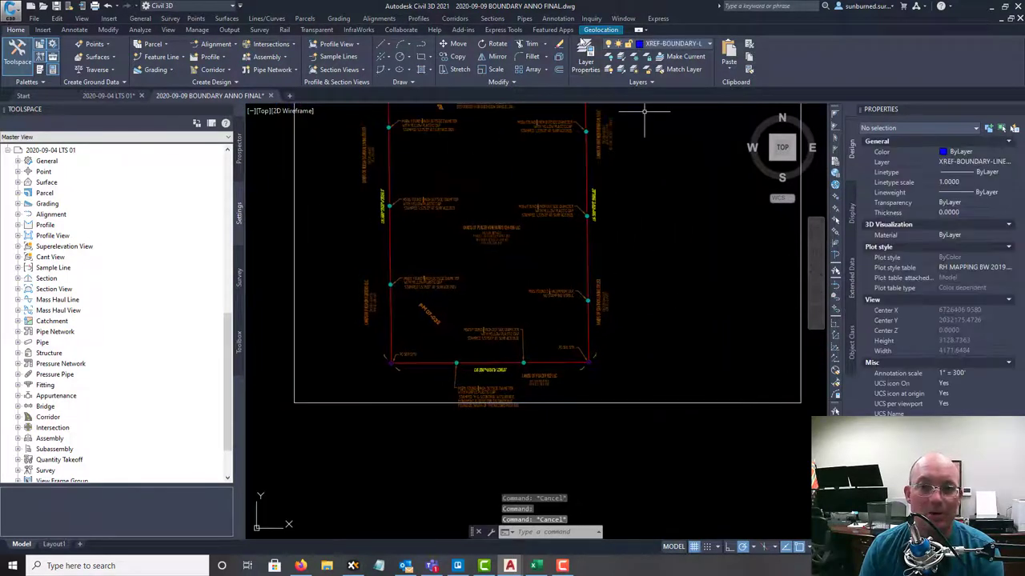
# - Rename the Defpoints layer to LAYOUT-LINES-VIEWPORT-FOOTPRINT and set its colour to red
pyautogui.click(584, 54)
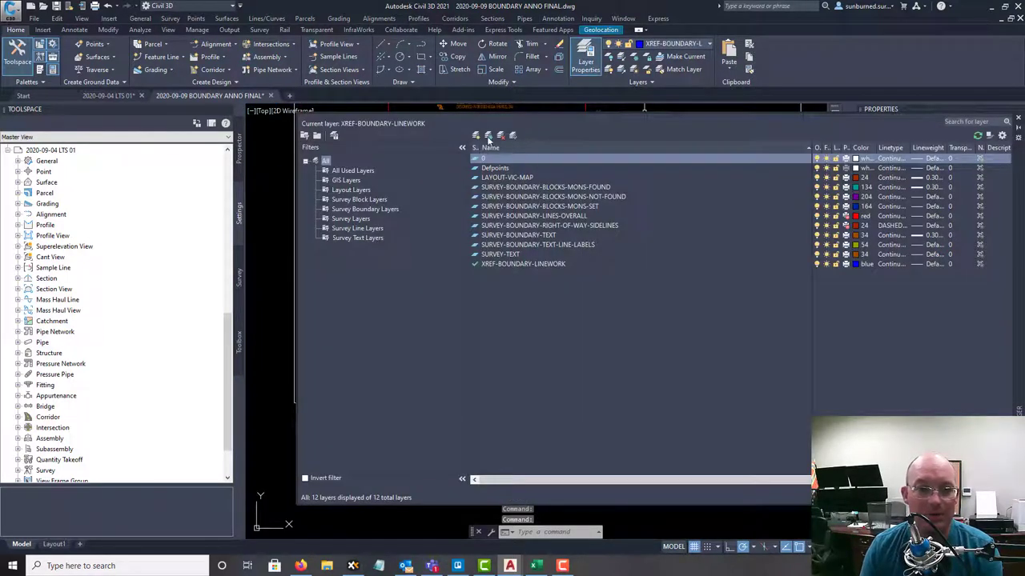
pyautogui.rightClick(488, 170)
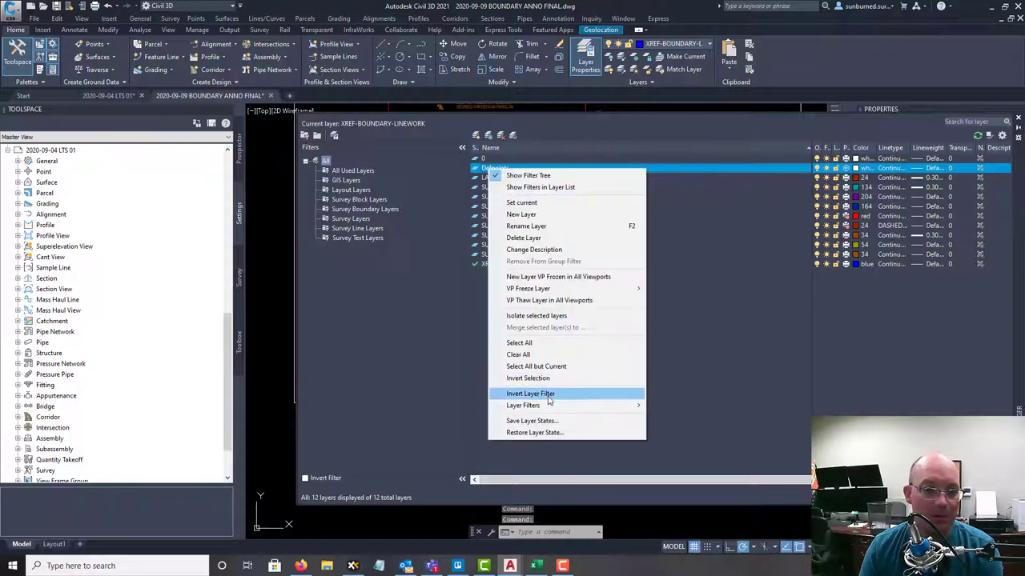
pyautogui.click(545, 227)
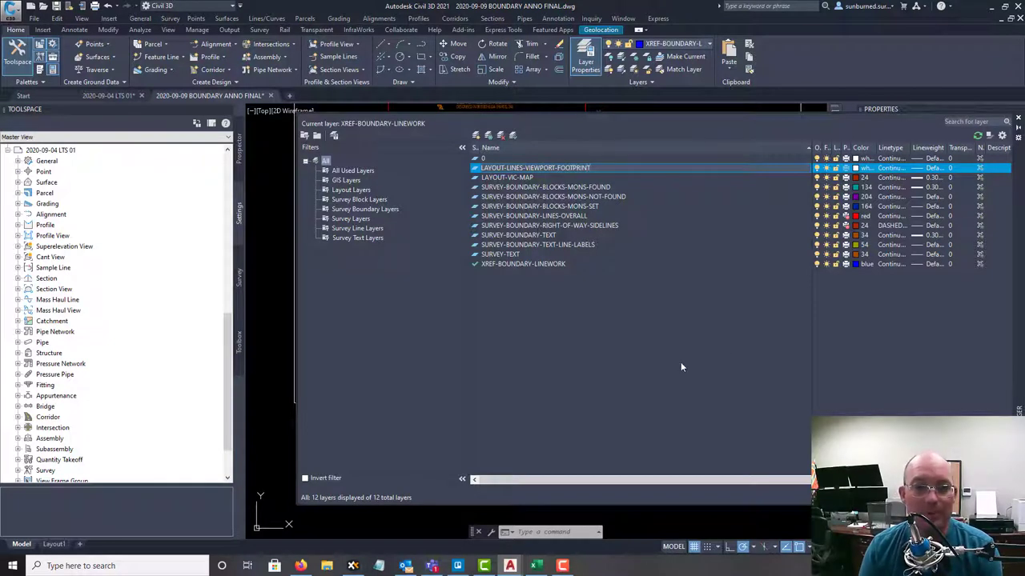
pyautogui.click(855, 168)
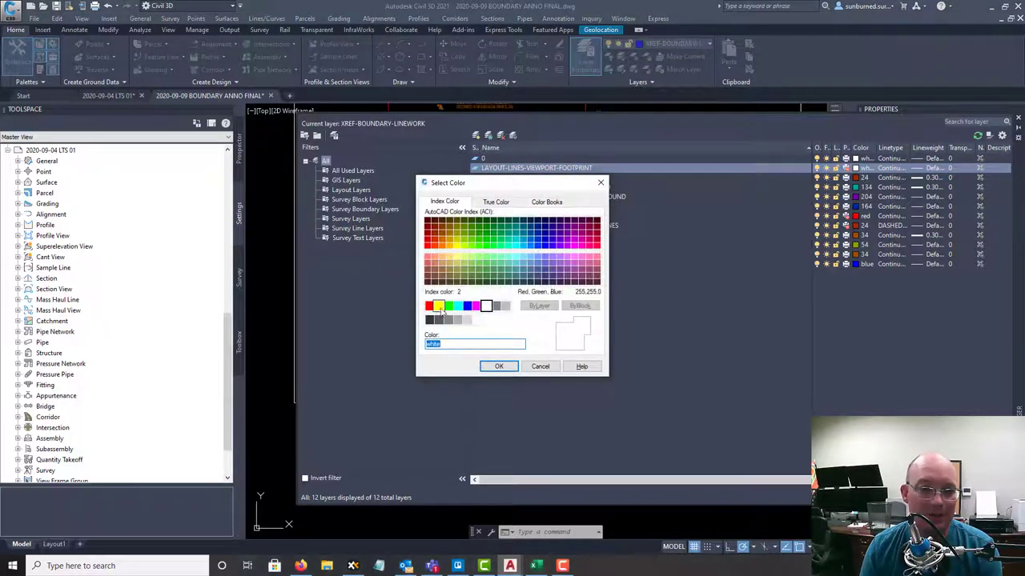
pyautogui.click(429, 305)
pyautogui.click(498, 366)
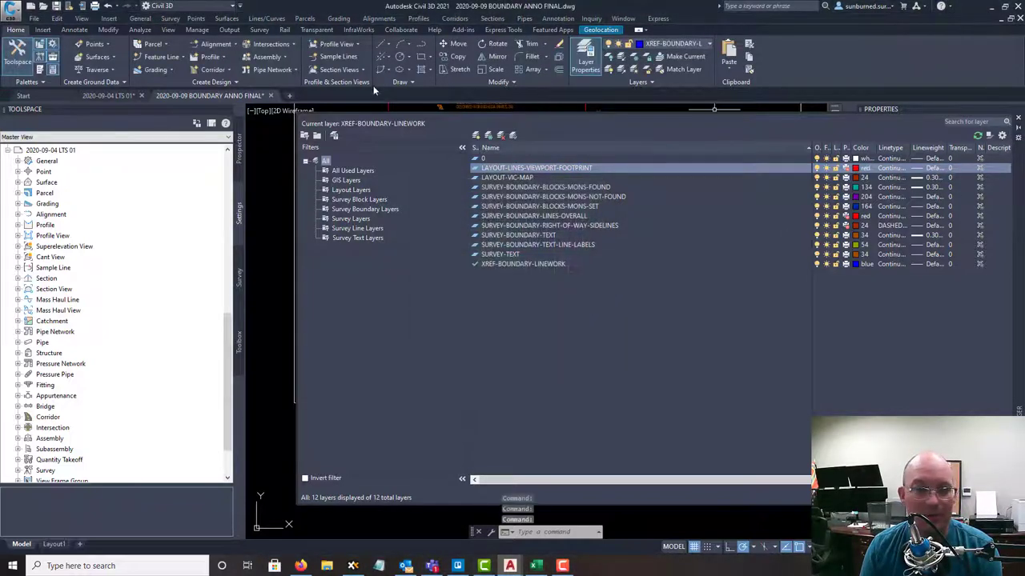
pyautogui.click(1018, 118)
# - Assign the viewport rectangle to the LAYOUT-LINES-VIEWPORT-FOOTPRINT layer
pyautogui.click(616, 410)
pyautogui.click(691, 448)
pyautogui.click(639, 360)
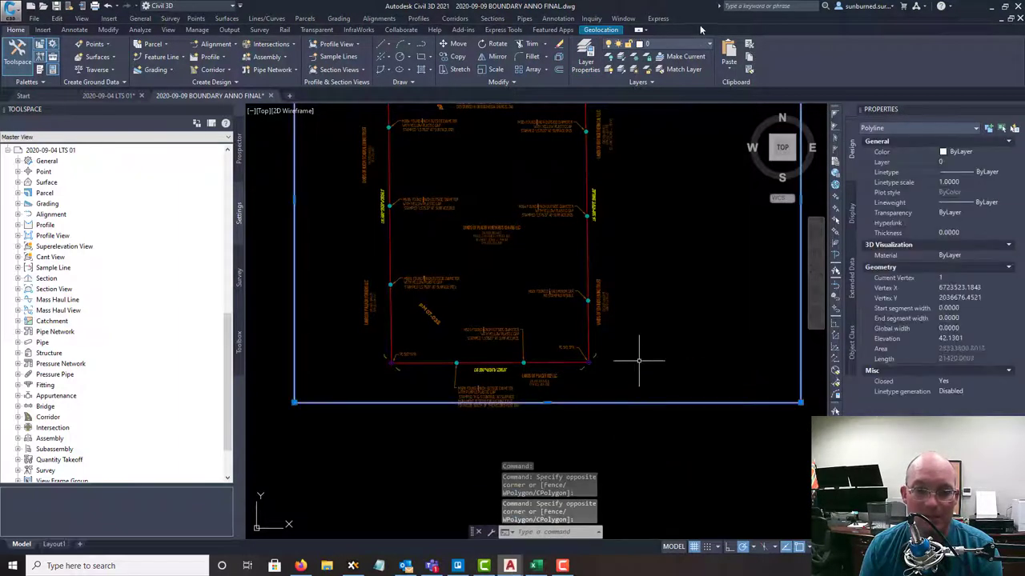
pyautogui.click(708, 46)
pyautogui.click(708, 46)
pyautogui.click(709, 47)
pyautogui.click(706, 70)
pyautogui.press('Escape')
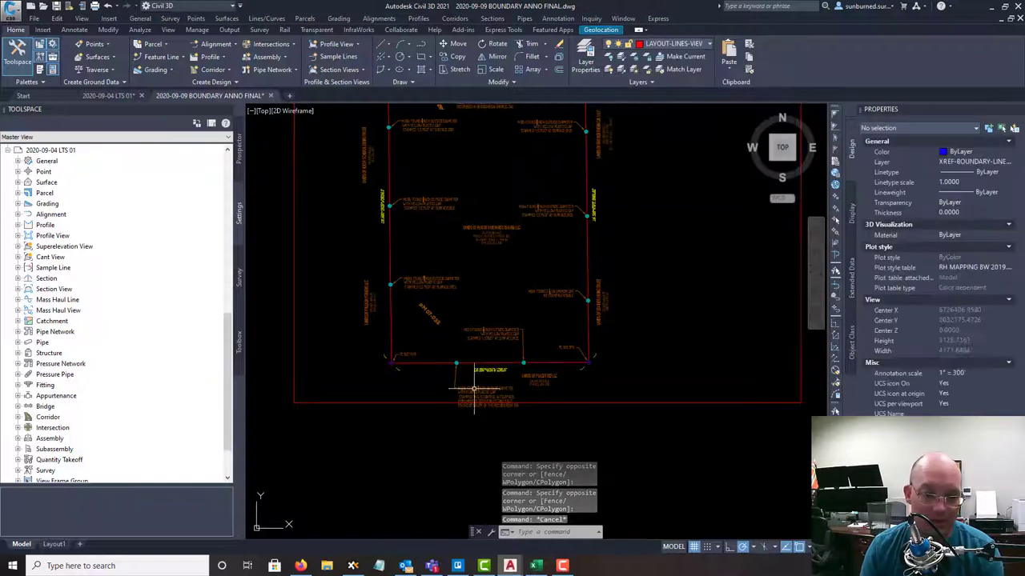
# - Move the M526 monument note up along its leader so its text clears the viewport footprint's southern line
pyautogui.scroll(2, 472, 389)
pyautogui.moveTo(479, 394); pyautogui.dragTo(494, 367, button='middle')
pyautogui.scroll(4, 493, 366)
pyautogui.click(425, 314)
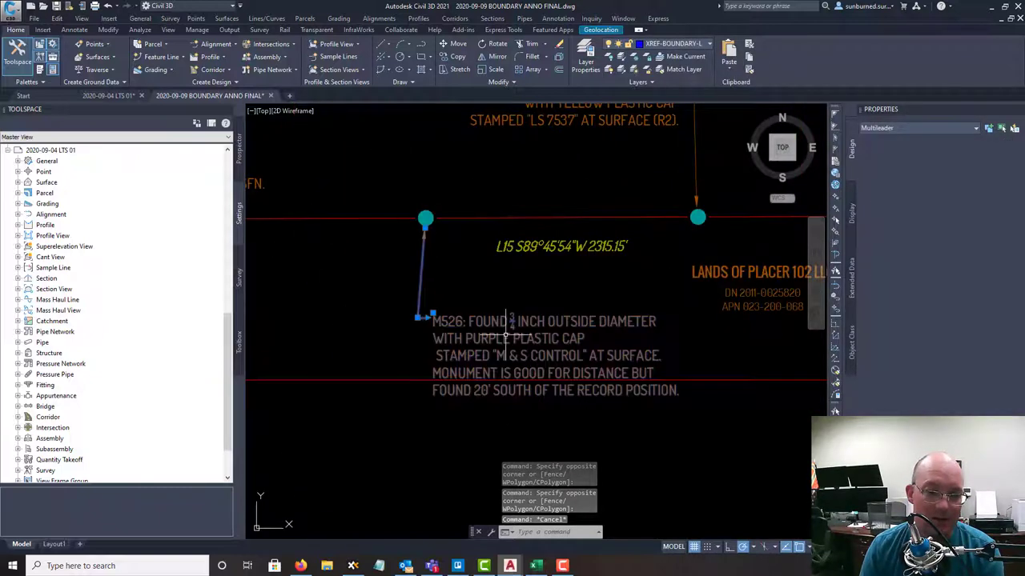
pyautogui.click(432, 316)
pyautogui.click(432, 286)
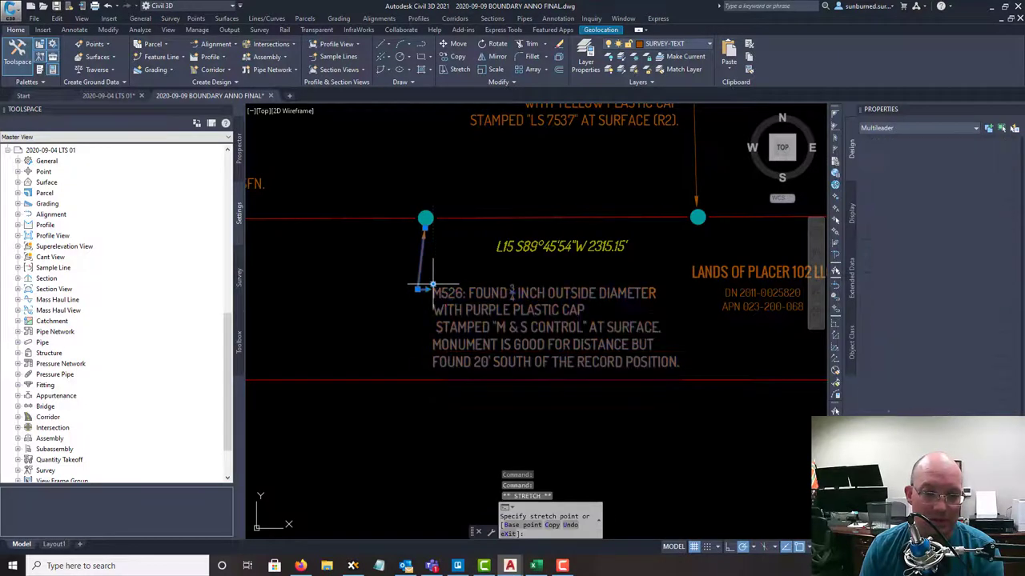
pyautogui.press('Escape')
# - Save the BOUNDARY ANNO FINAL drawing and switch back to the 2020-09-04 LTS 01 drawing
pyautogui.scroll(-8, 373, 305)
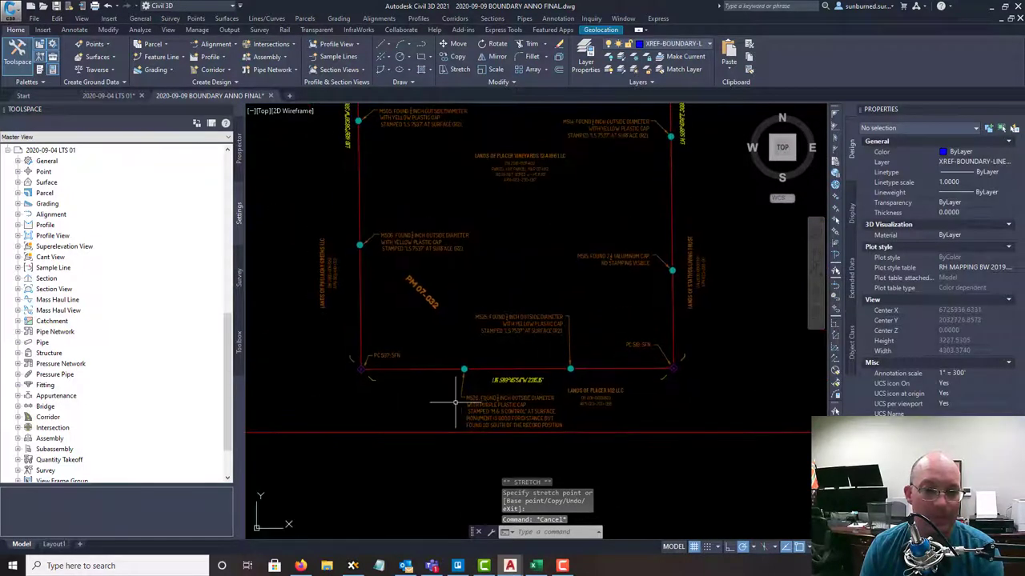
pyautogui.moveTo(403, 329); pyautogui.dragTo(384, 356, button='middle')
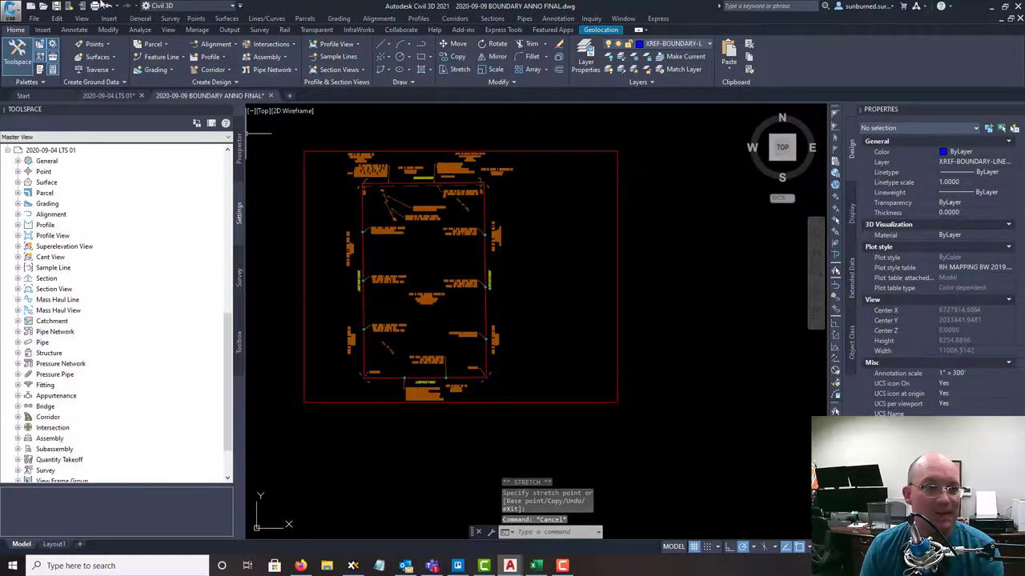
pyautogui.hotkey('ctrl', 's')
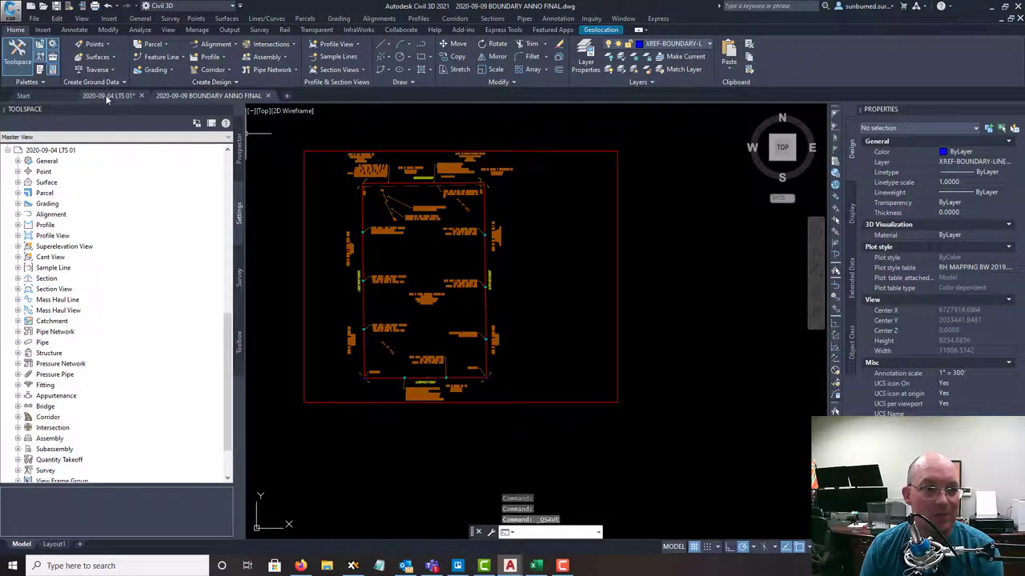
pyautogui.click(107, 97)
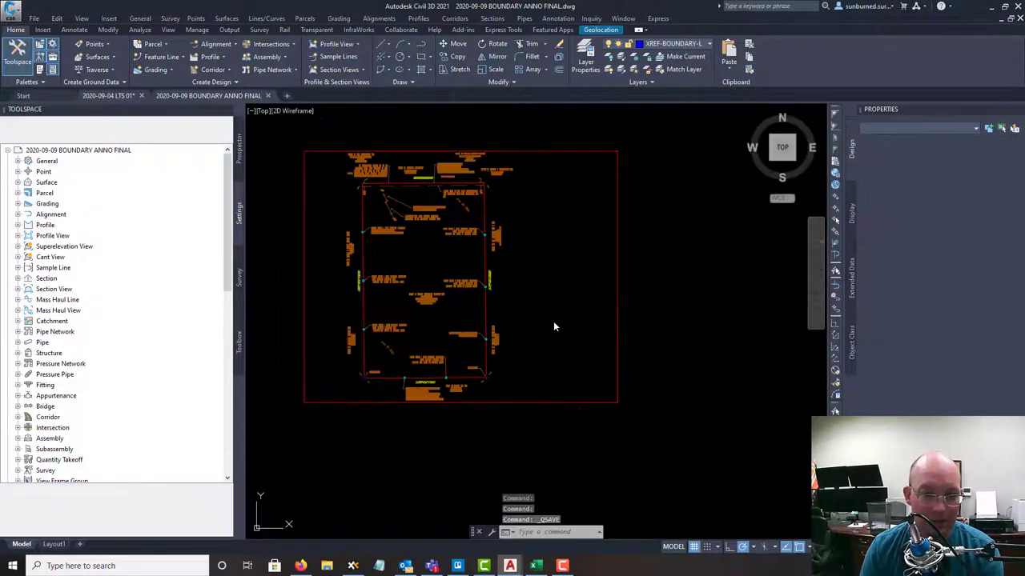
# - Reload the 2020-09-09 BOUNDARY ANNO FINAL xref in the LTS 01 drawing and check the L14 bearing label on the eastern boundary
pyautogui.click(115, 97)
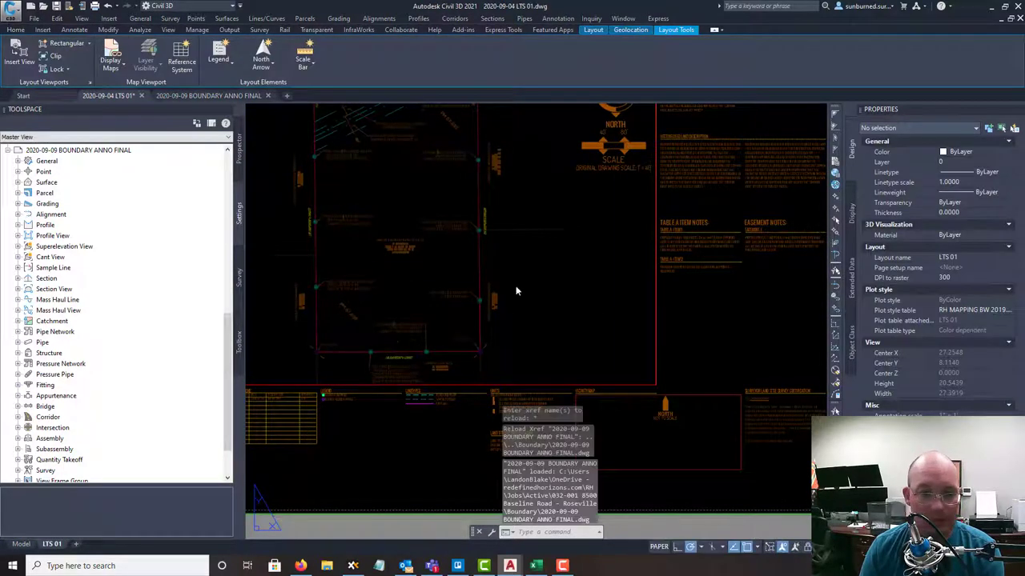
pyautogui.click(588, 114)
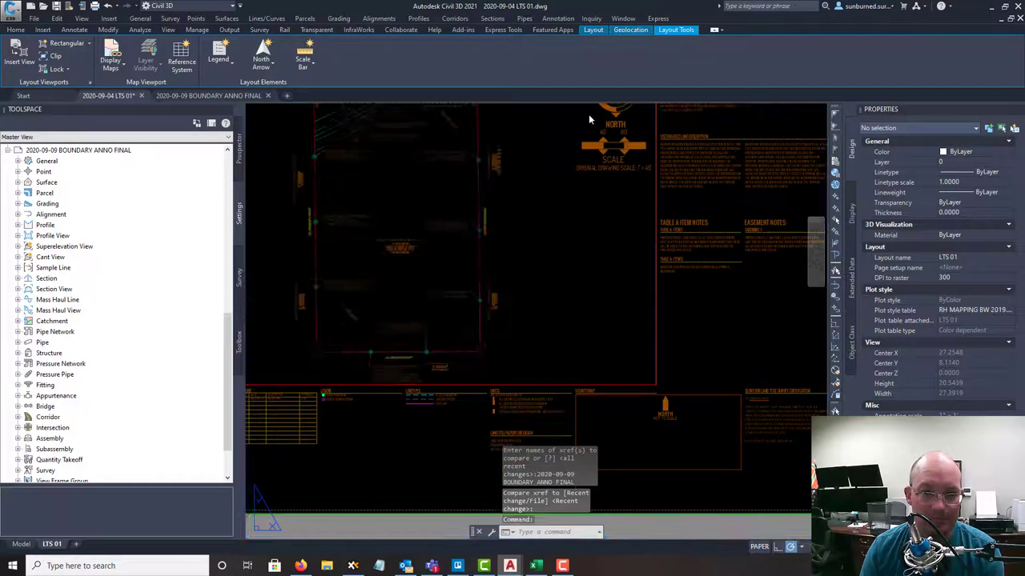
pyautogui.scroll(-1, 581, 297)
pyautogui.scroll(3, 558, 327)
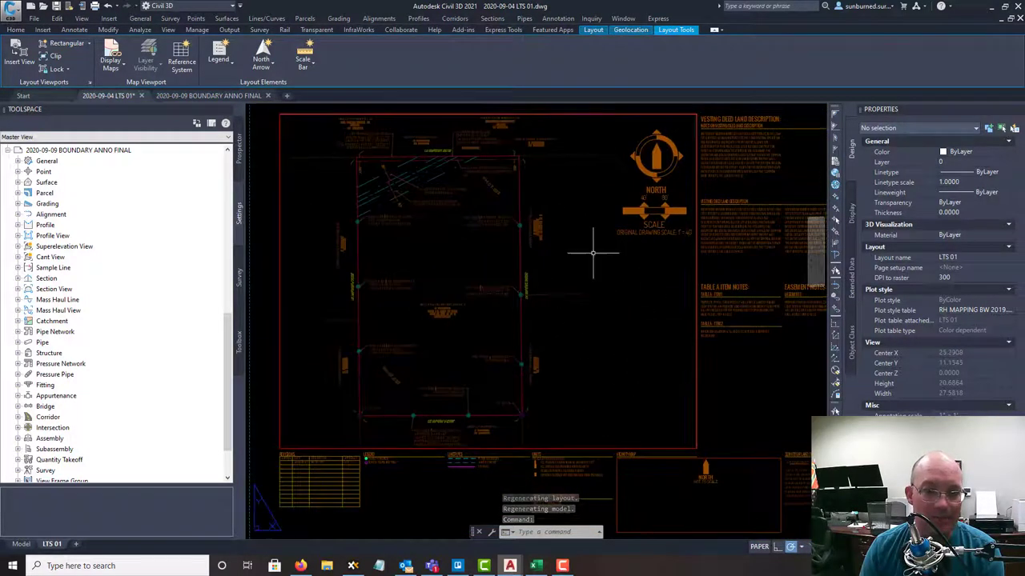
pyautogui.moveTo(599, 389)
pyautogui.mouseDown(button='middle')
pyautogui.moveTo(611, 355)
pyautogui.moveTo(610, 375)
pyautogui.mouseUp(button='middle')
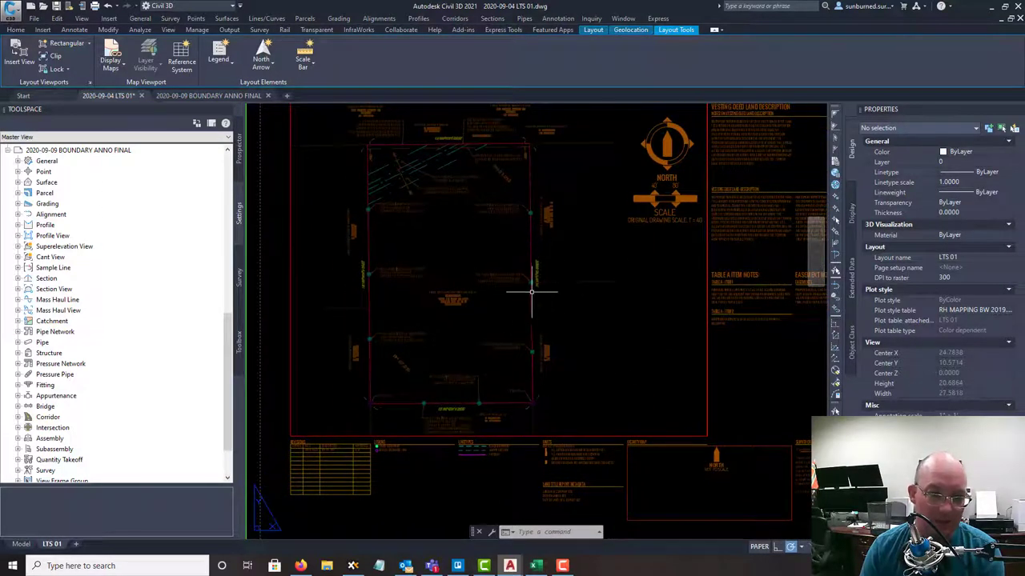
pyautogui.scroll(6, 536, 280)
pyautogui.click(549, 264)
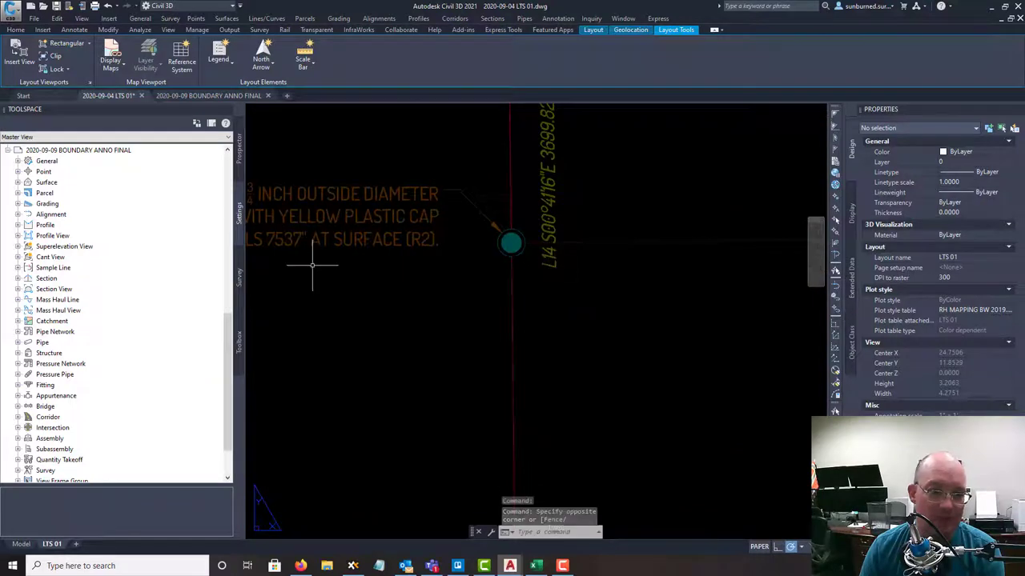
# - Return to the BOUNDARY ANNO FINAL drawing, select the eastern boundary's bearing label and look through the LTS 01 general line label styles
pyautogui.click(208, 95)
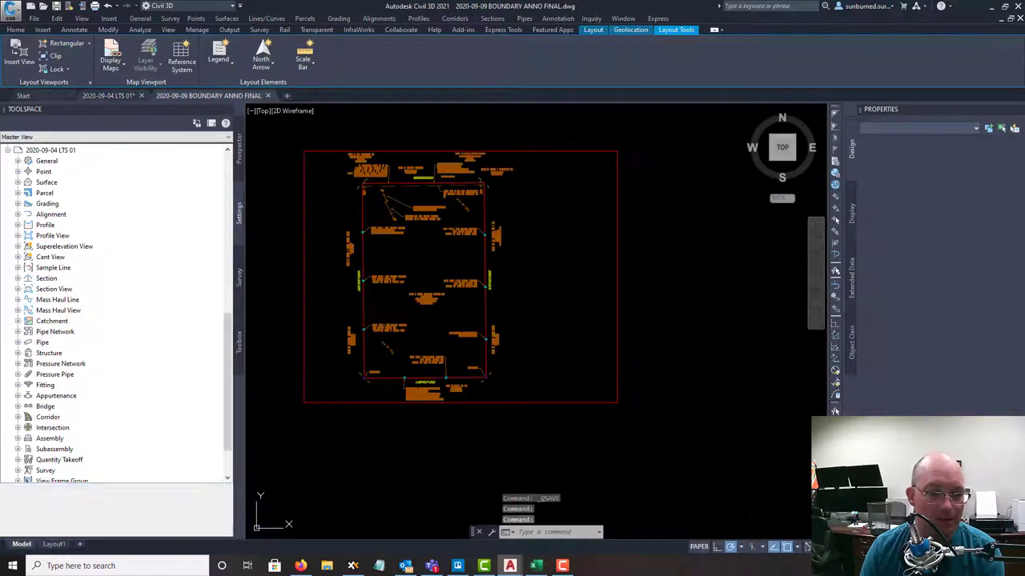
pyautogui.scroll(2, 501, 283)
pyautogui.click(469, 279)
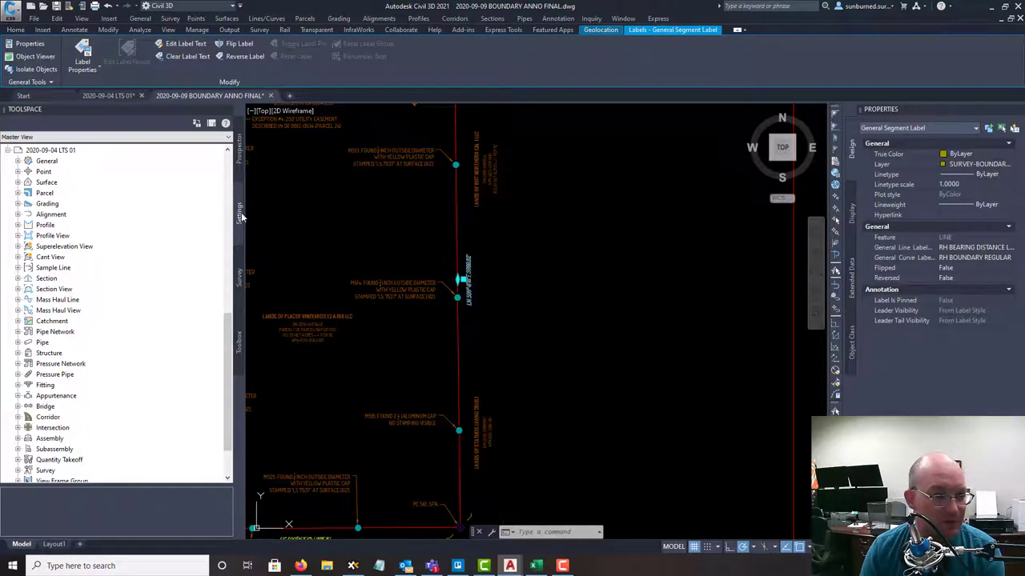
pyautogui.click(18, 161)
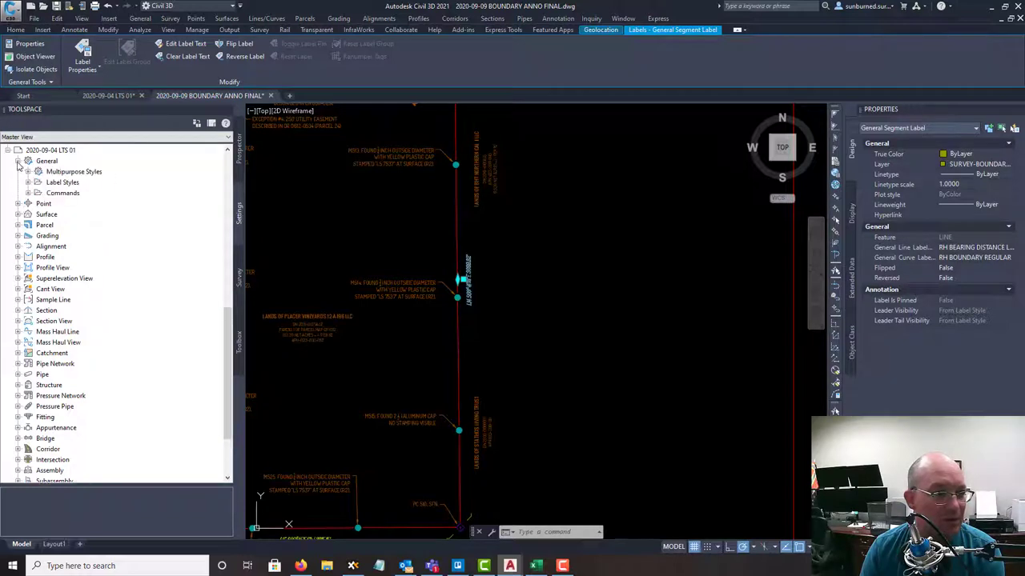
pyautogui.click(27, 183)
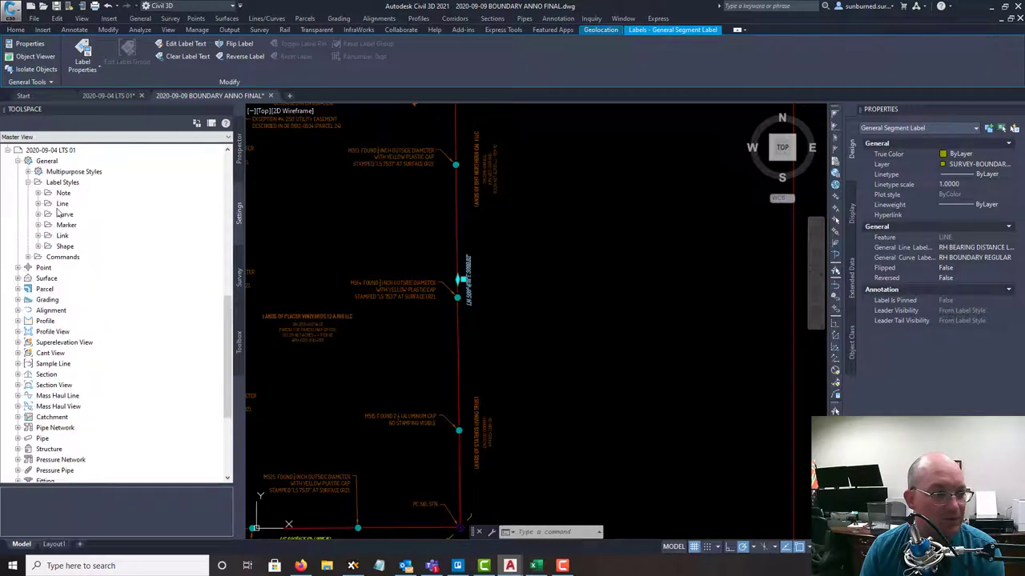
pyautogui.click(38, 204)
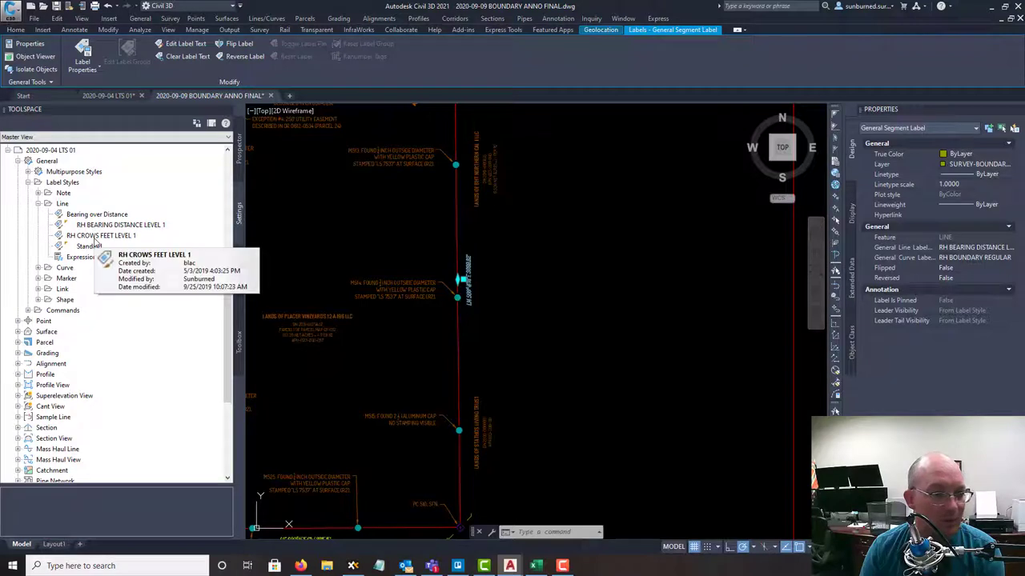
pyautogui.click(101, 237)
pyautogui.click(120, 226)
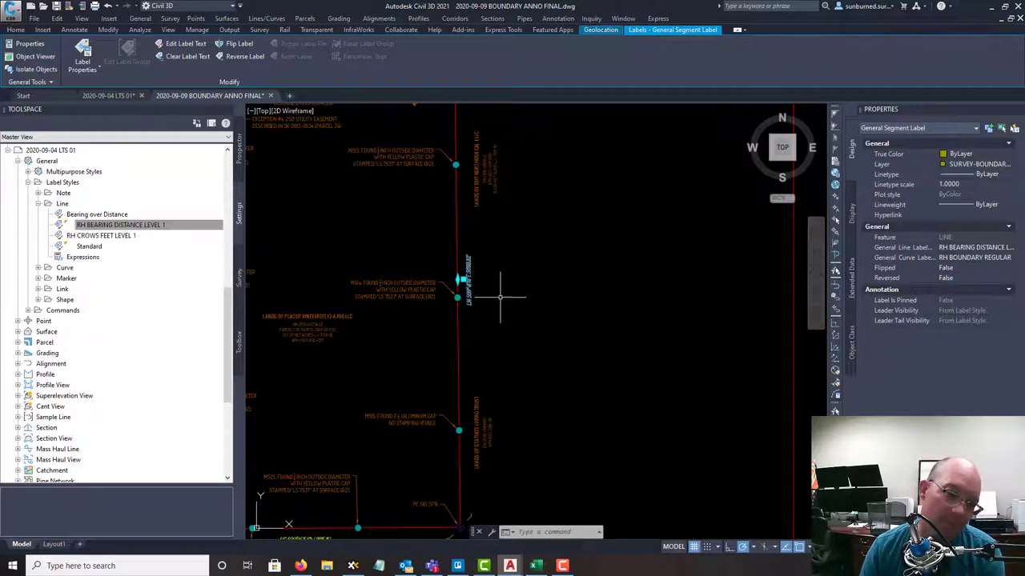
# - Examine the eastern bearing label's layer properties and compare it with the label along the western boundary
pyautogui.scroll(-2, 499, 297)
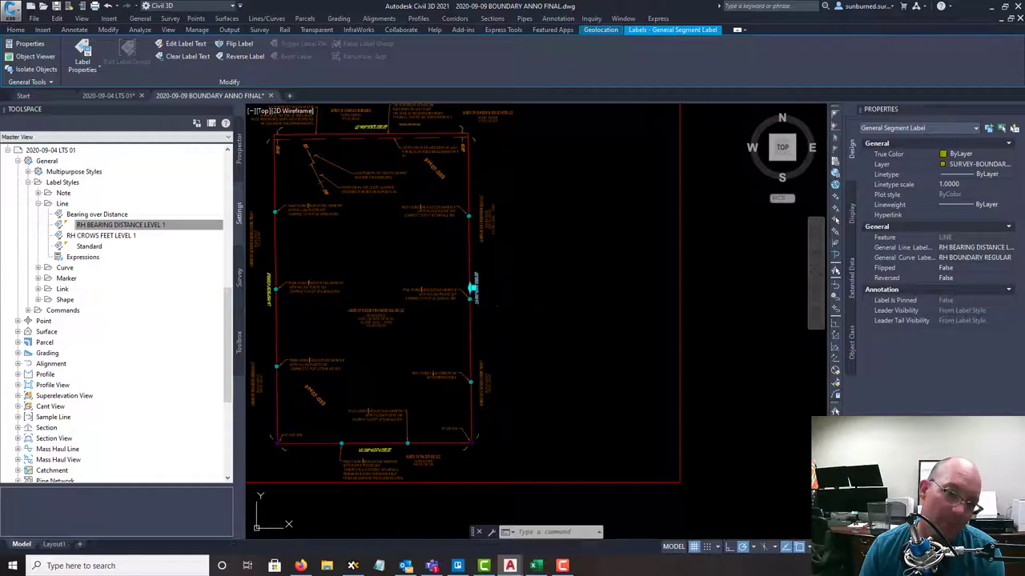
pyautogui.press('Escape')
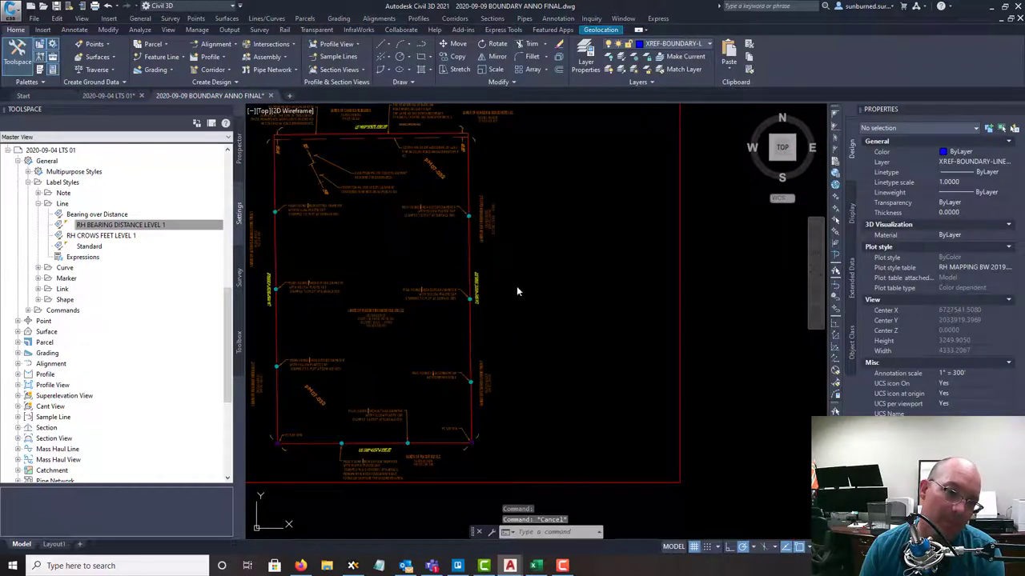
pyautogui.click(480, 288)
pyautogui.click(477, 284)
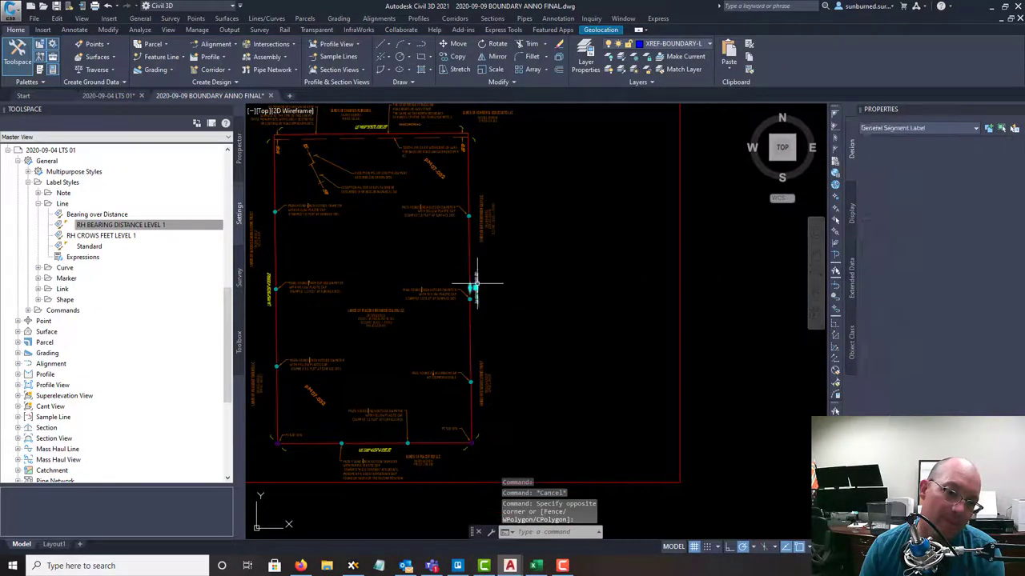
pyautogui.scroll(5, 477, 284)
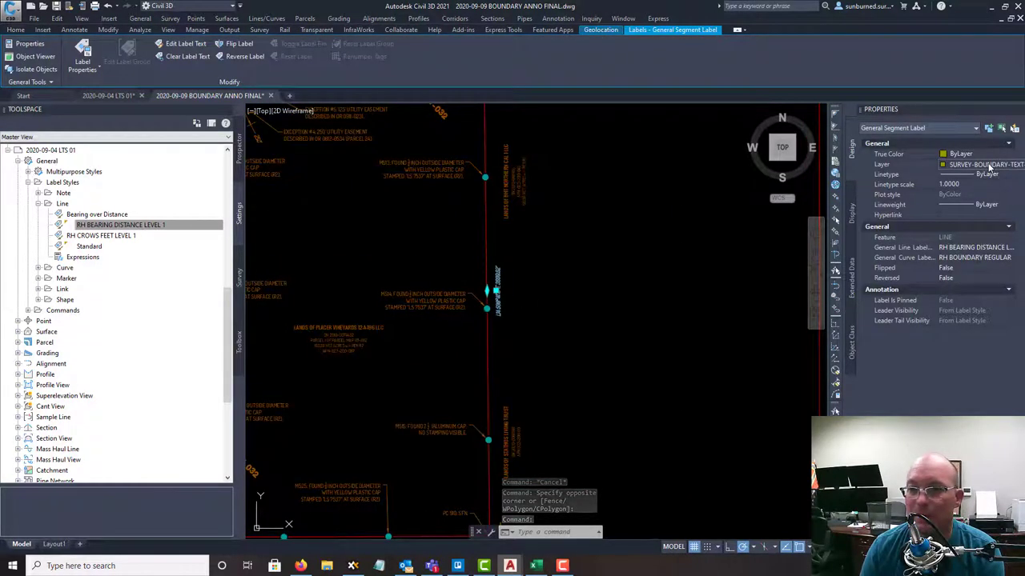
pyautogui.press('Escape')
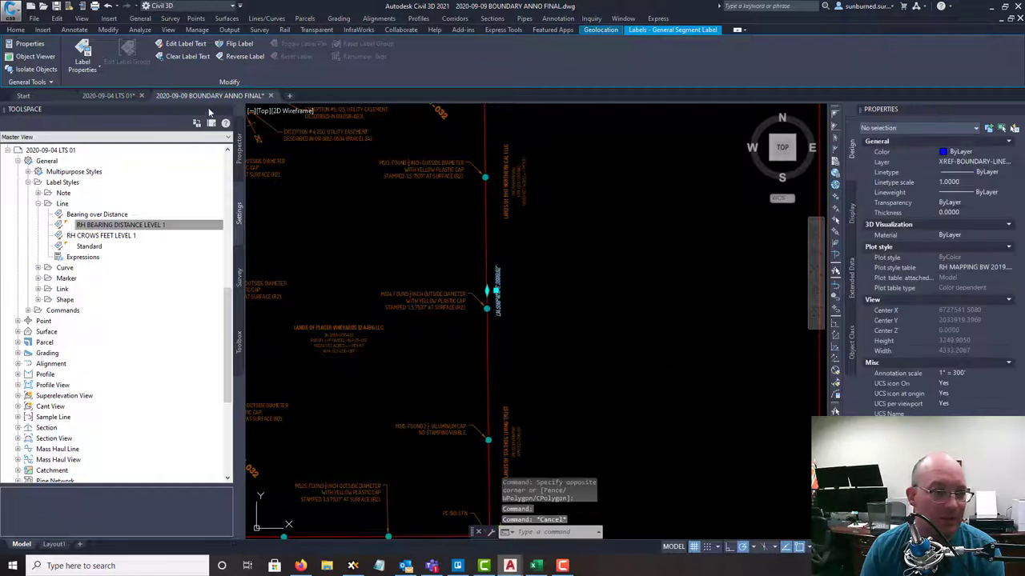
pyautogui.moveTo(494, 351); pyautogui.dragTo(643, 302, button='middle')
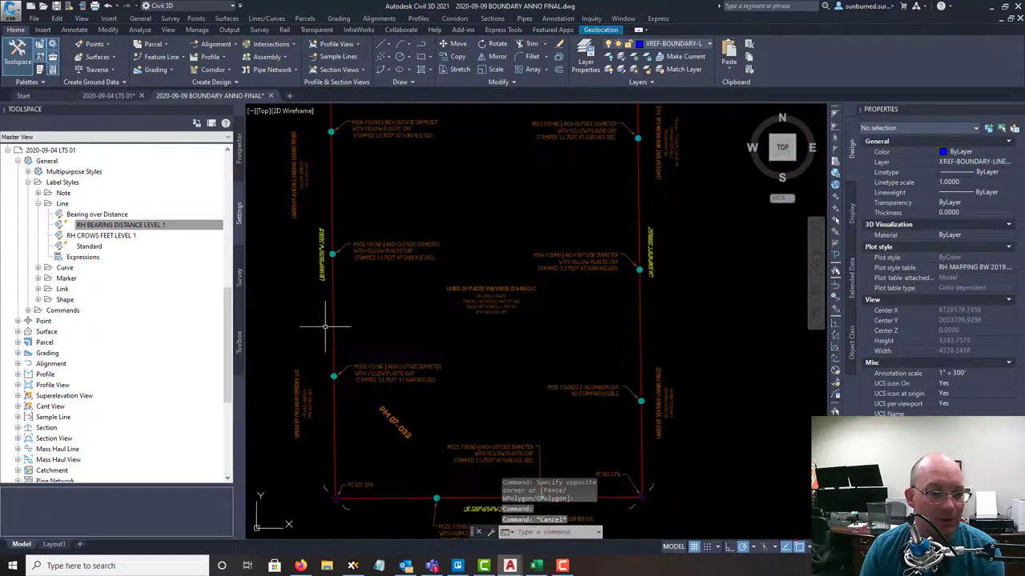
pyautogui.moveTo(357, 178); pyautogui.dragTo(373, 230, button='middle')
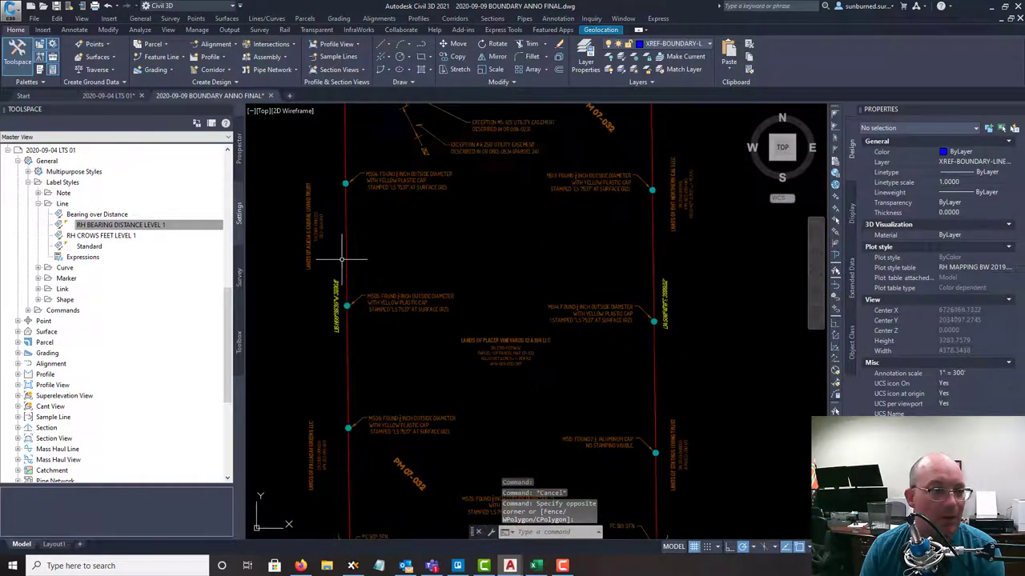
# - Thaw all layers in the BOUNDARY ANNO FINAL drawing and review the annotation along the northern and eastern boundaries
pyautogui.click(634, 70)
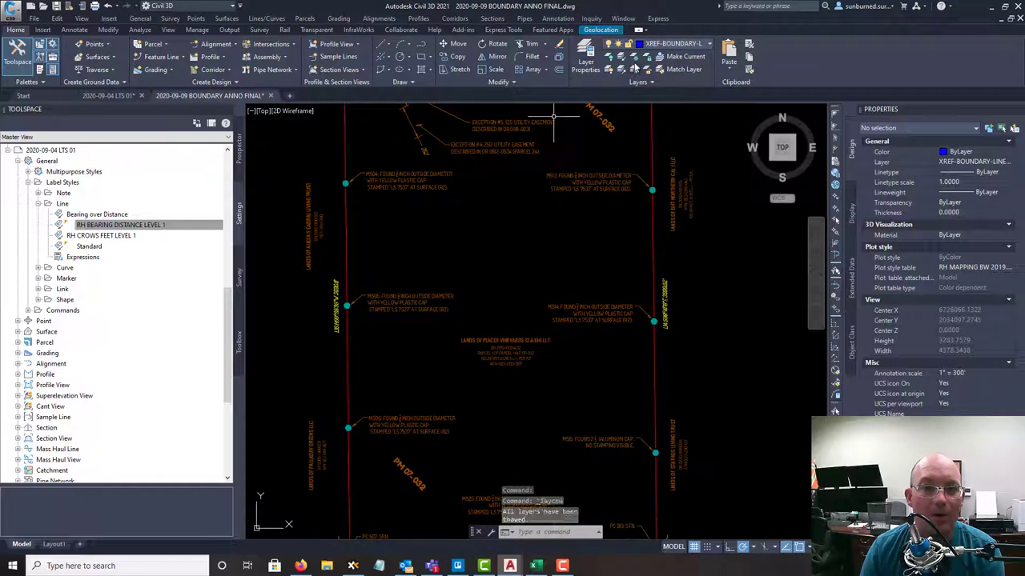
pyautogui.click(731, 320)
pyautogui.press('Escape')
pyautogui.scroll(-4, 646, 273)
pyautogui.scroll(6, 581, 175)
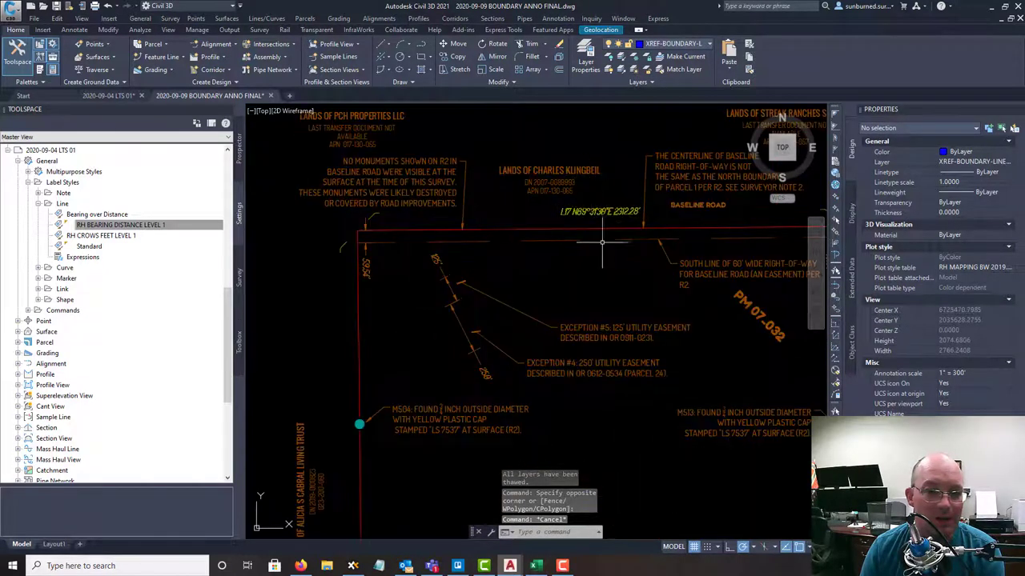
pyautogui.scroll(-1, 616, 260)
pyautogui.moveTo(774, 397); pyautogui.dragTo(467, 275, button='middle')
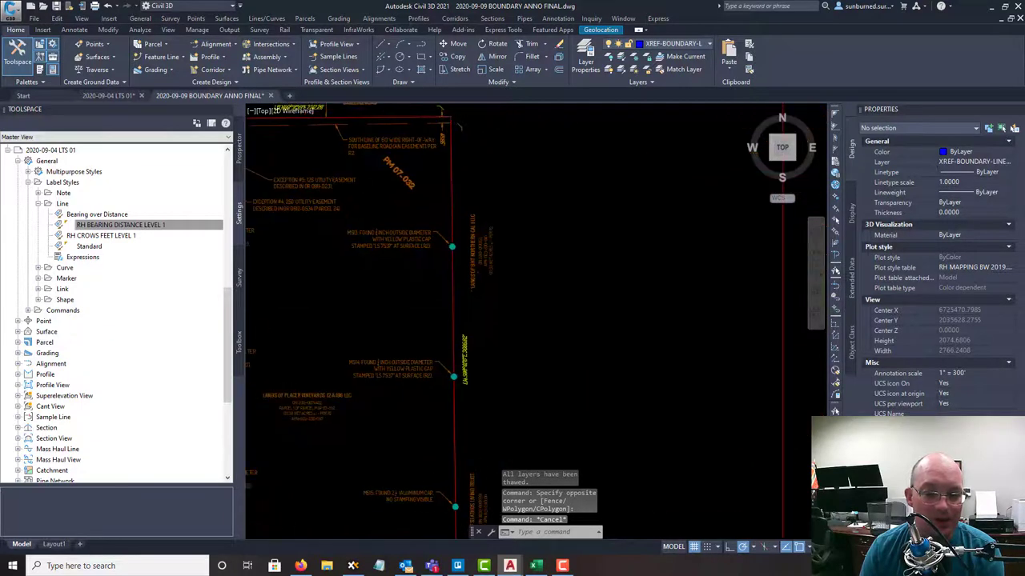
# - Set the eastern bearing label's general line label style to RH BEARING DISTANCE LEVEL 2
pyautogui.click(190, 98)
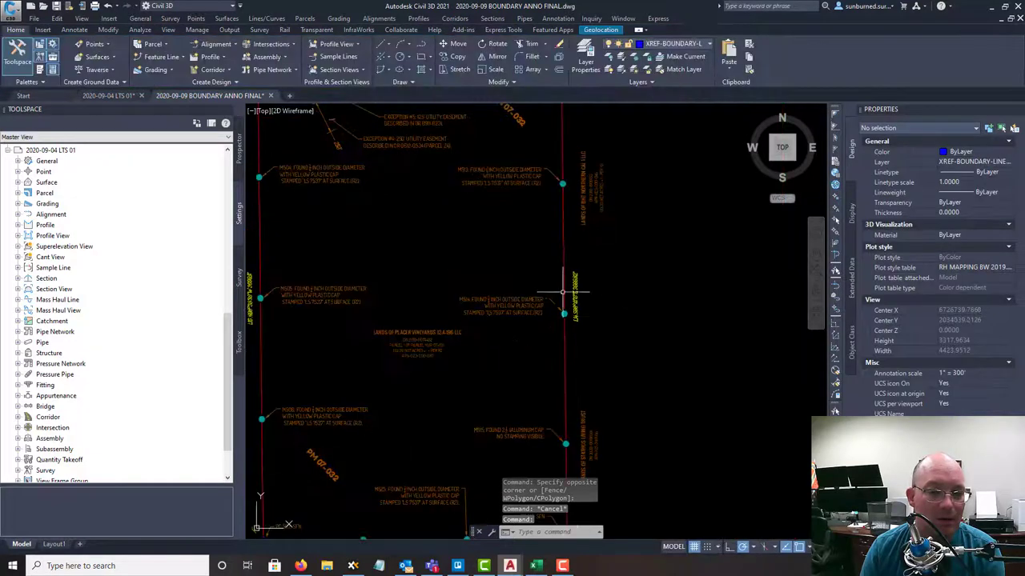
pyautogui.click(576, 283)
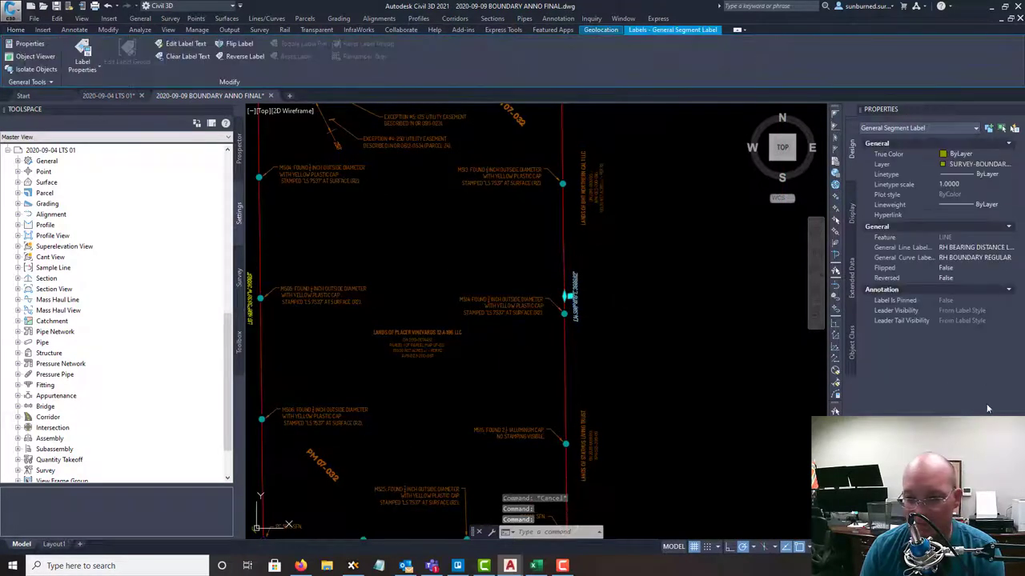
pyautogui.click(989, 249)
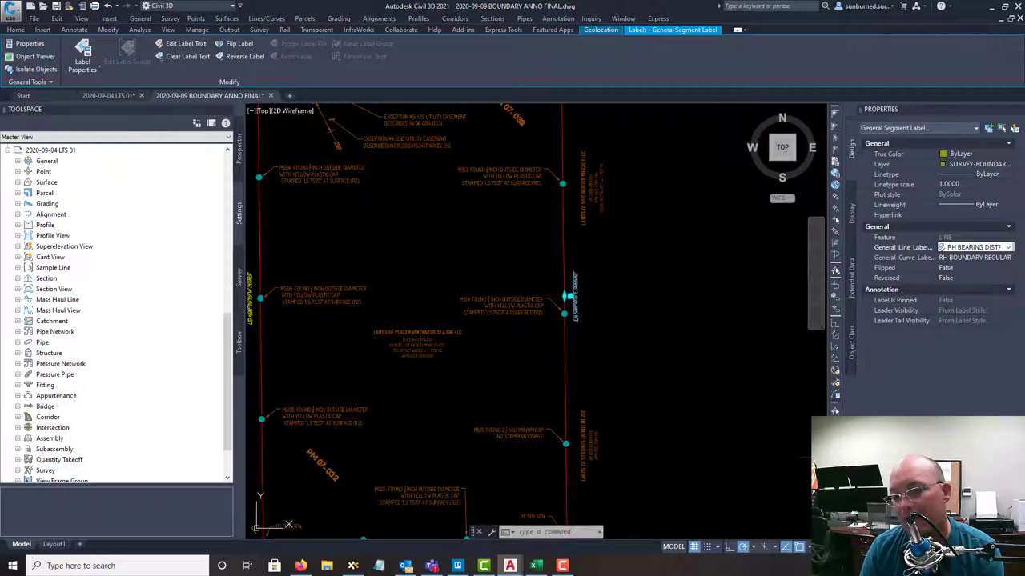
pyautogui.click(1010, 247)
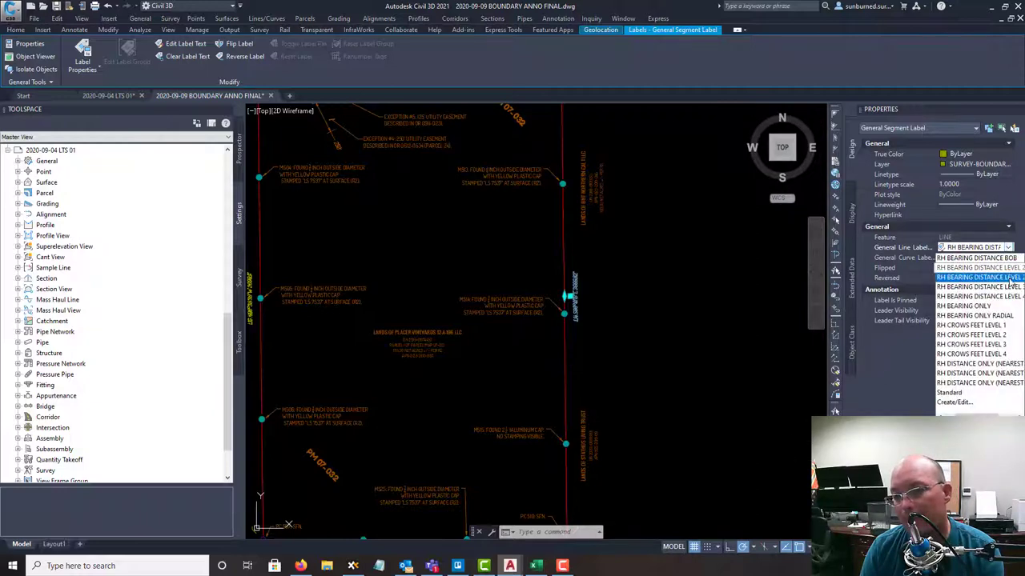
pyautogui.click(1014, 278)
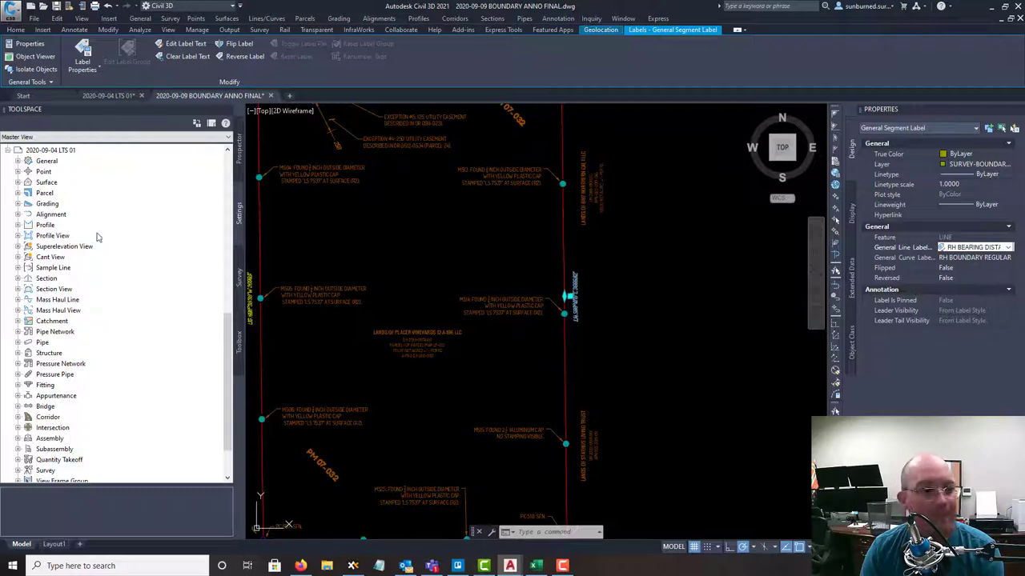
pyautogui.press('Escape')
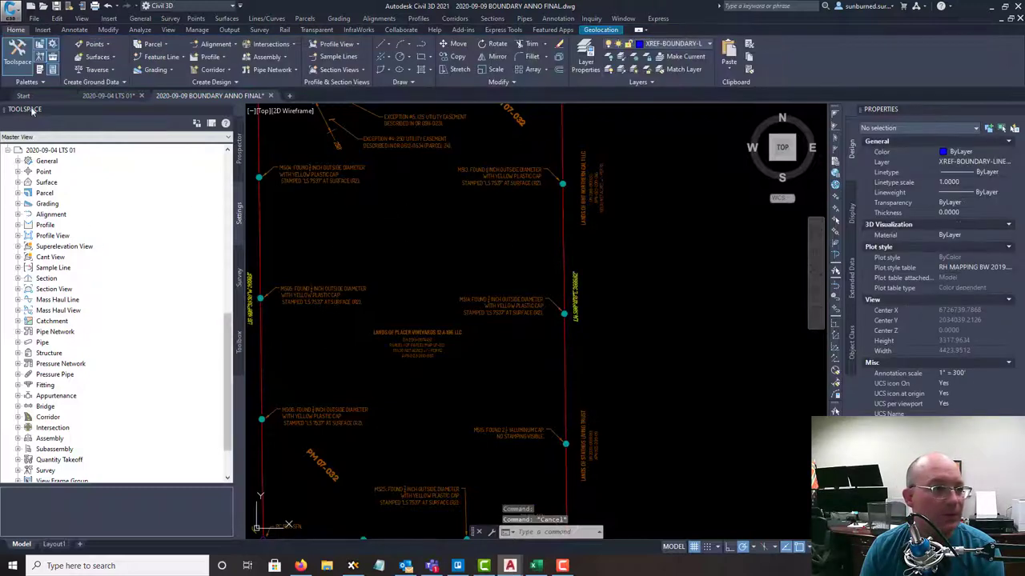
pyautogui.click(19, 161)
pyautogui.click(28, 182)
pyautogui.click(37, 203)
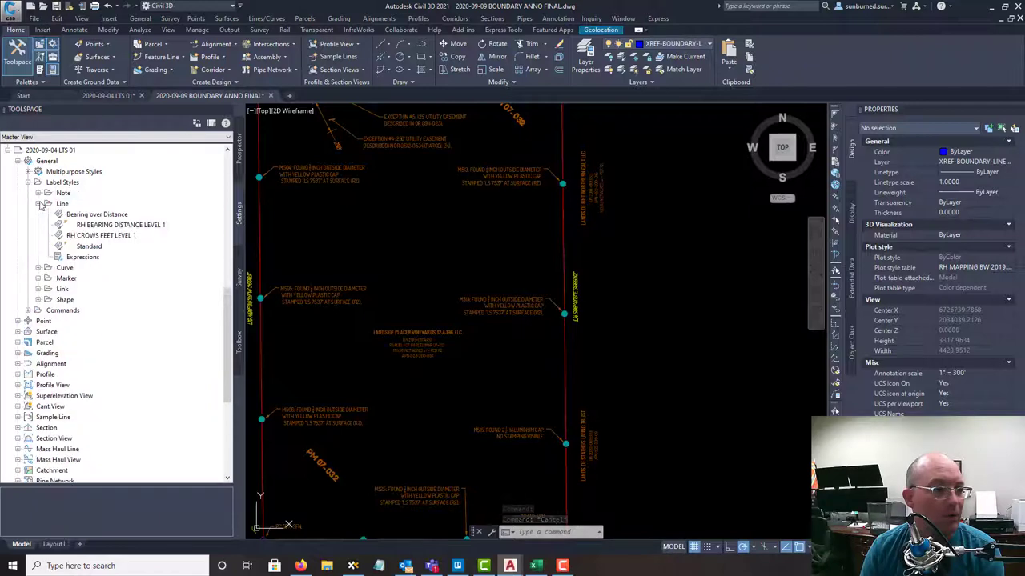
pyautogui.click(89, 246)
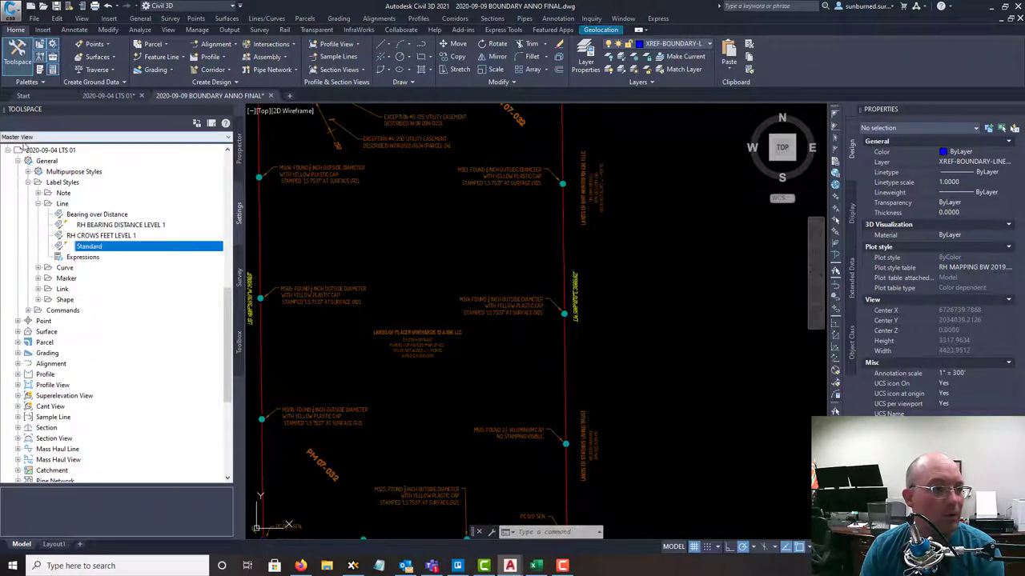
pyautogui.click(7, 151)
# - Show only the active drawing's settings and open the RH BEARING DISTANCE LEVEL 2 general line label style for editing
pyautogui.click(229, 138)
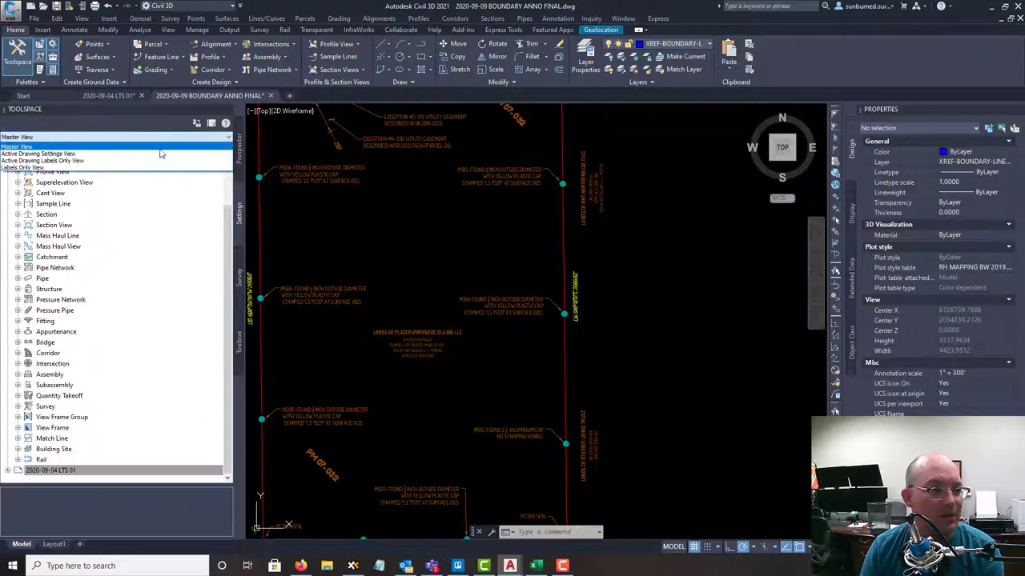
pyautogui.click(153, 155)
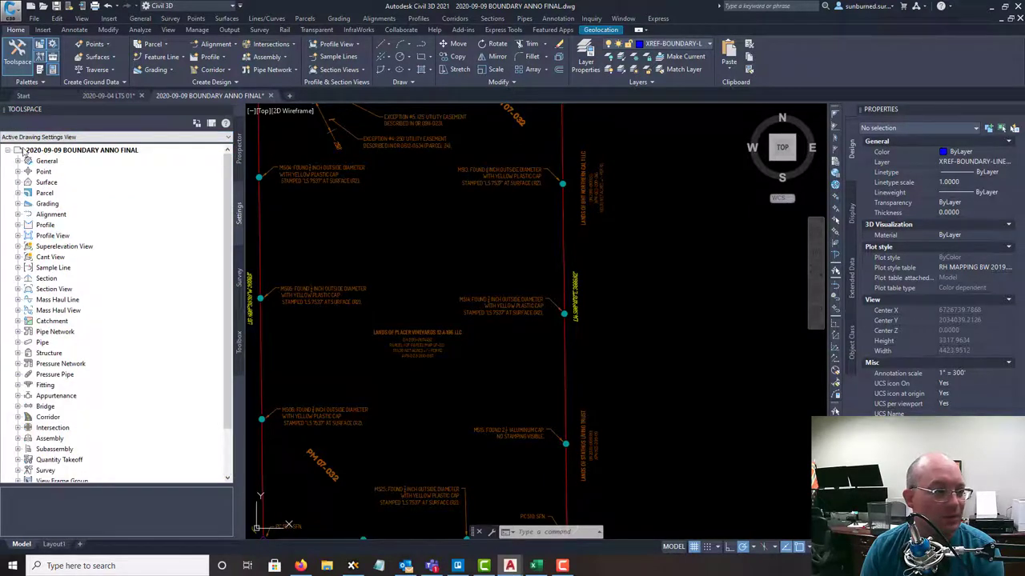
pyautogui.click(18, 162)
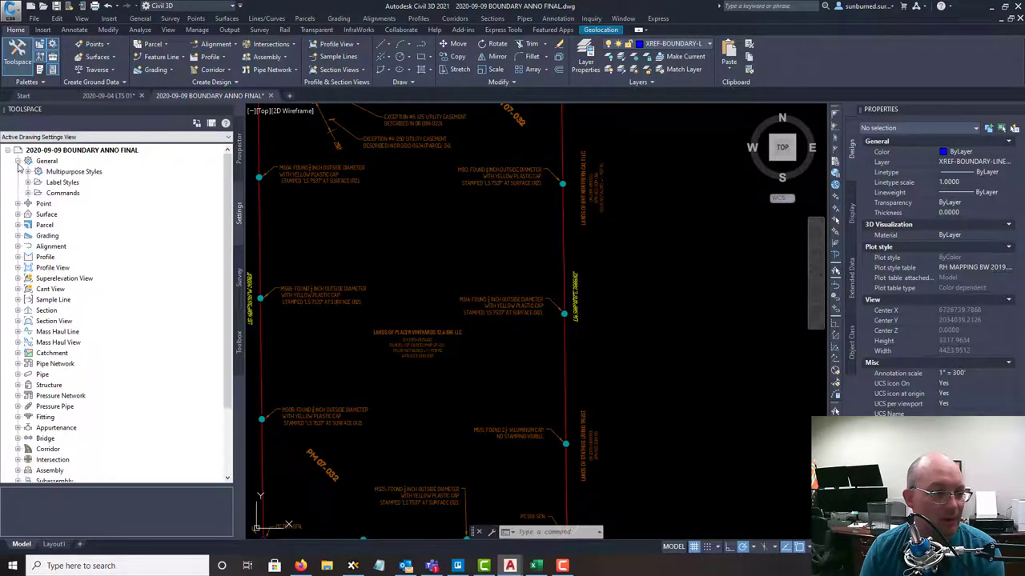
pyautogui.click(28, 182)
pyautogui.click(38, 204)
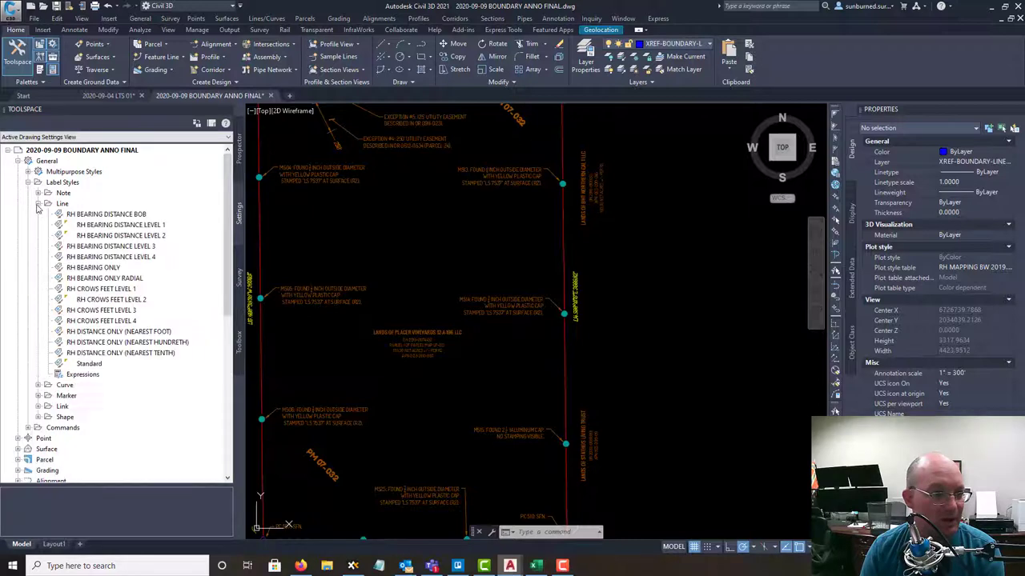
pyautogui.click(127, 237)
pyautogui.rightClick(136, 236)
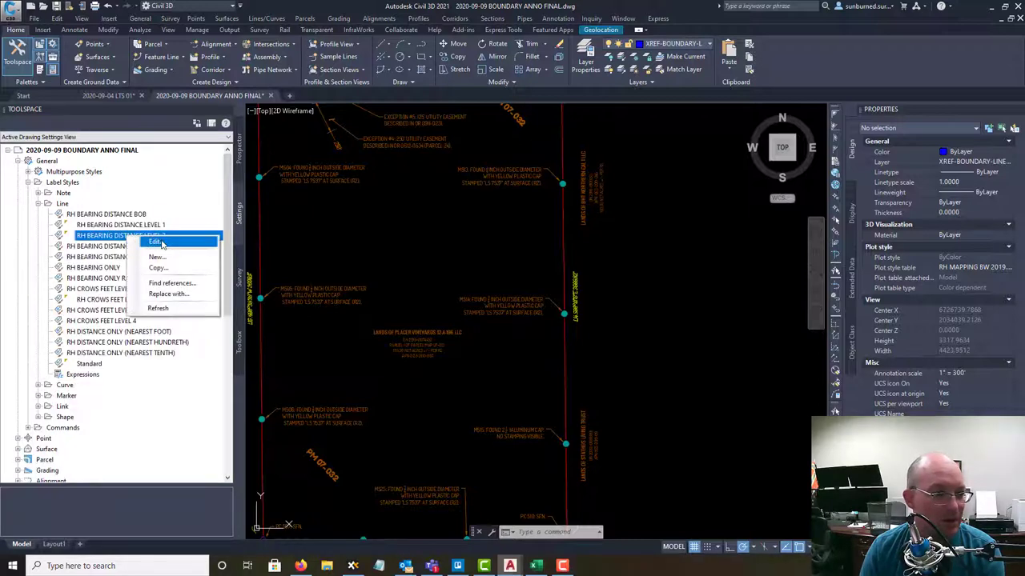
pyautogui.click(162, 243)
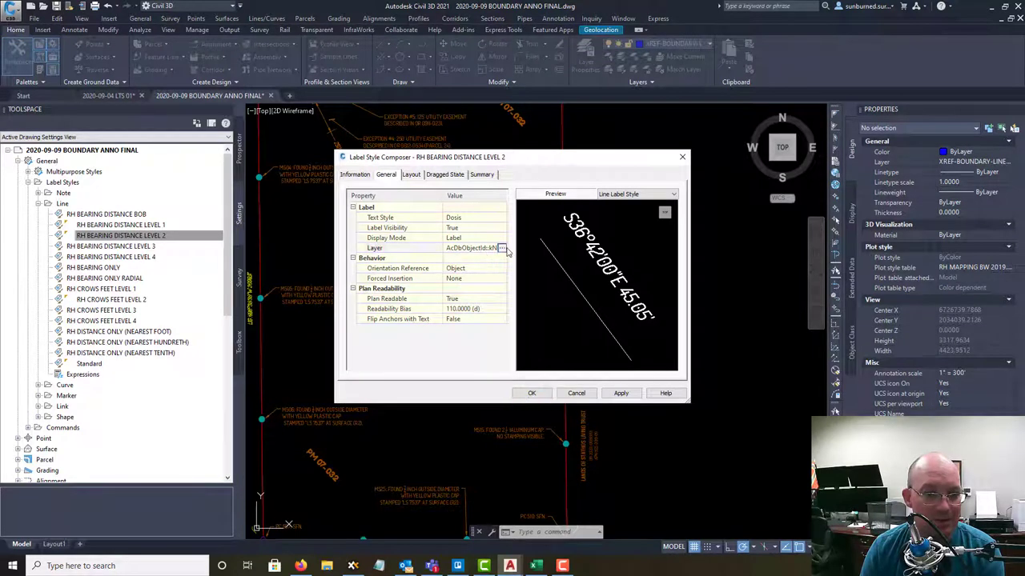
# - Assign the RH BEARING DISTANCE LEVEL 2 style's label to the survey boundary layer and check its layout and dragged state settings
pyautogui.click(502, 248)
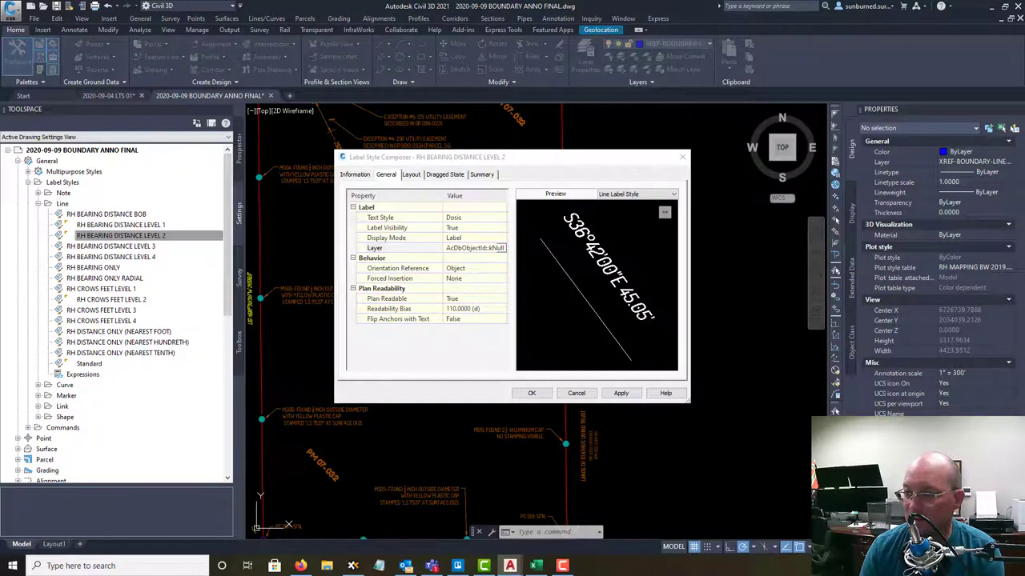
pyautogui.press('Return')
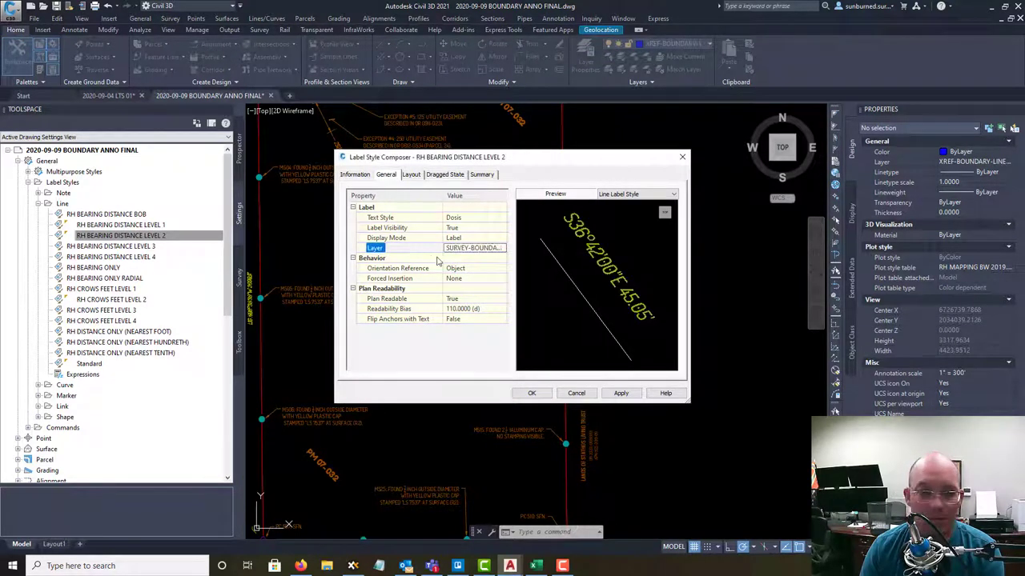
pyautogui.click(411, 175)
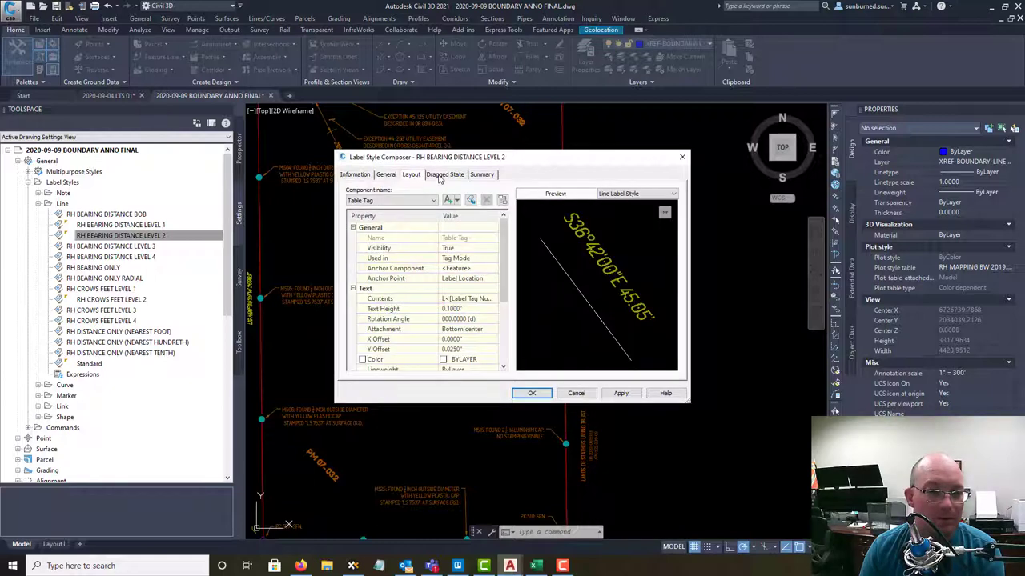
pyautogui.click(442, 176)
pyautogui.click(408, 176)
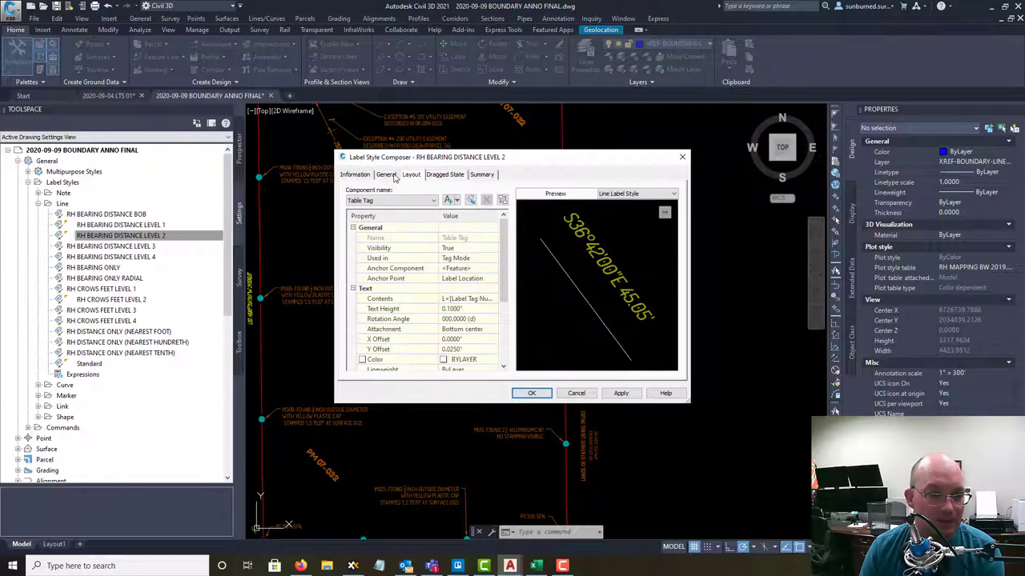
pyautogui.click(387, 175)
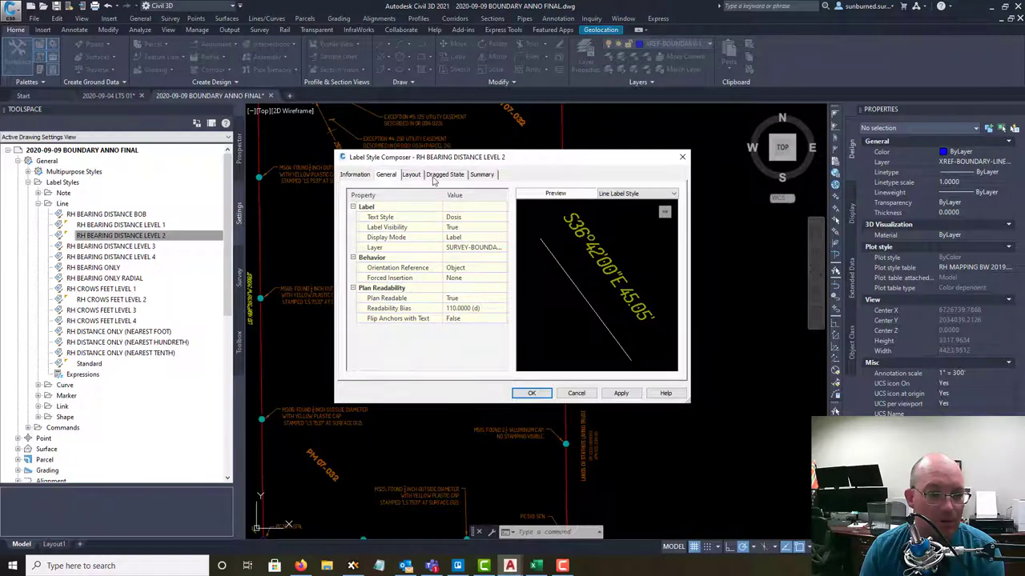
# - Set the background mask of the style's Bearing And Distance component to True and apply the style changes
pyautogui.click(410, 174)
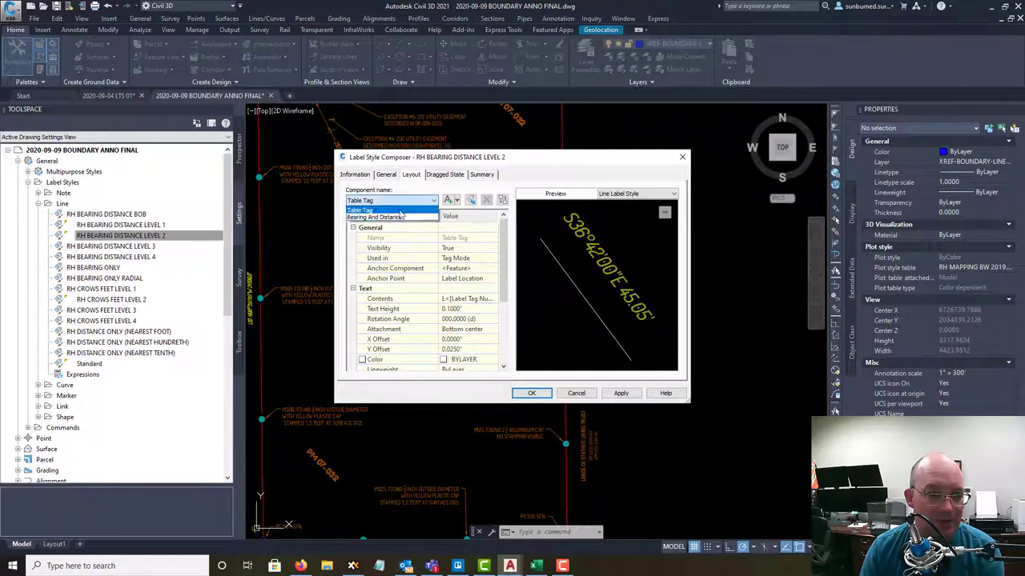
pyautogui.scroll(-3, 427, 331)
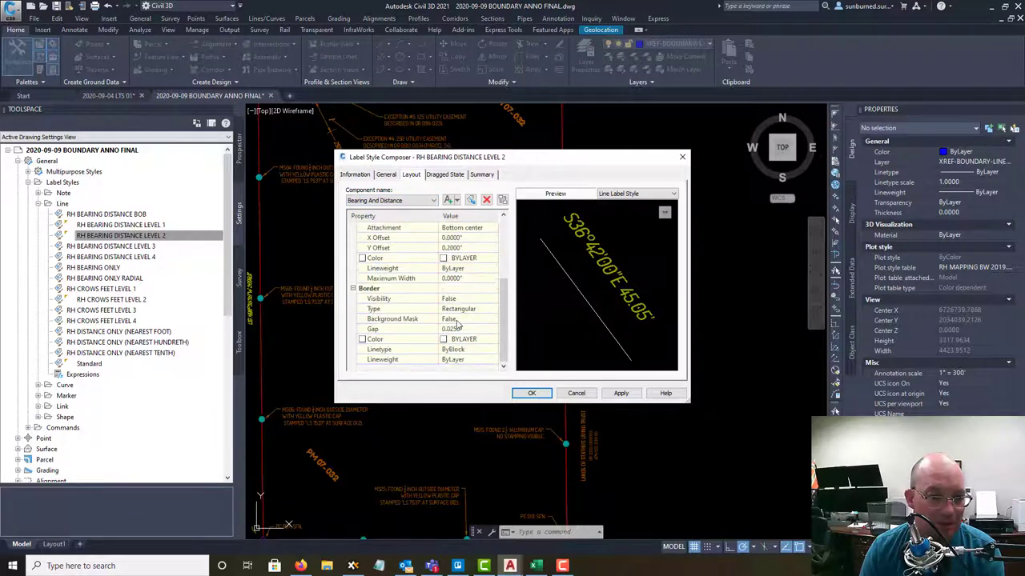
pyautogui.click(457, 322)
pyautogui.click(458, 323)
pyautogui.click(462, 342)
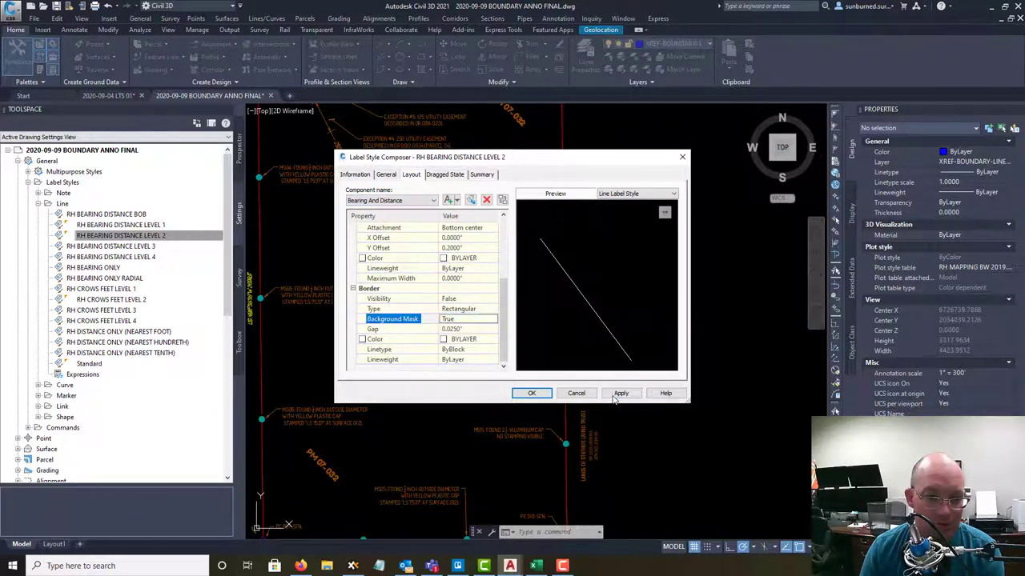
pyautogui.click(621, 393)
pyautogui.click(531, 393)
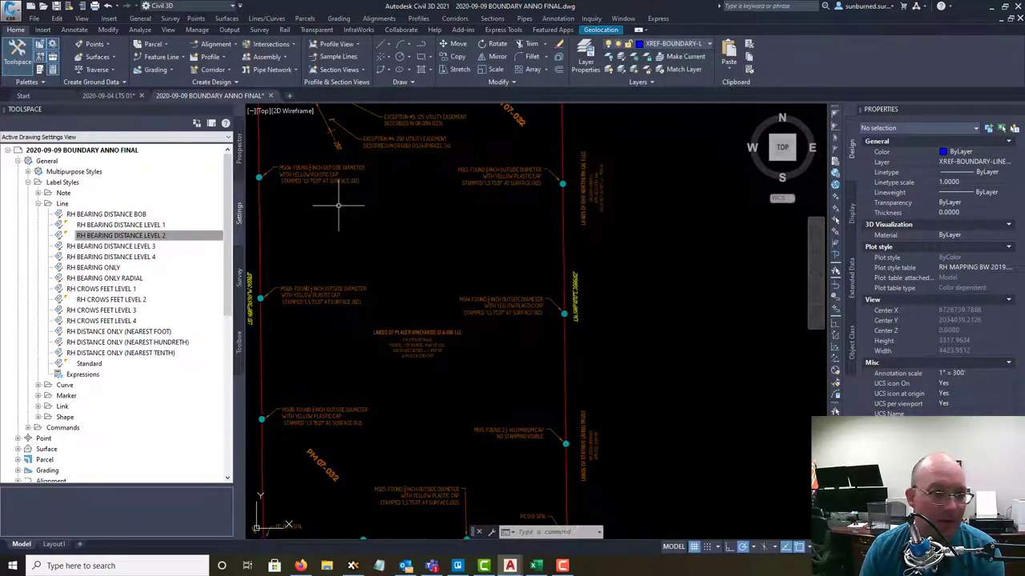
# - Save the BOUNDARY ANNO FINAL drawing, reload its reference in the LTS 01 drawing, and close the Xref Compare
pyautogui.scroll(-5, 353, 210)
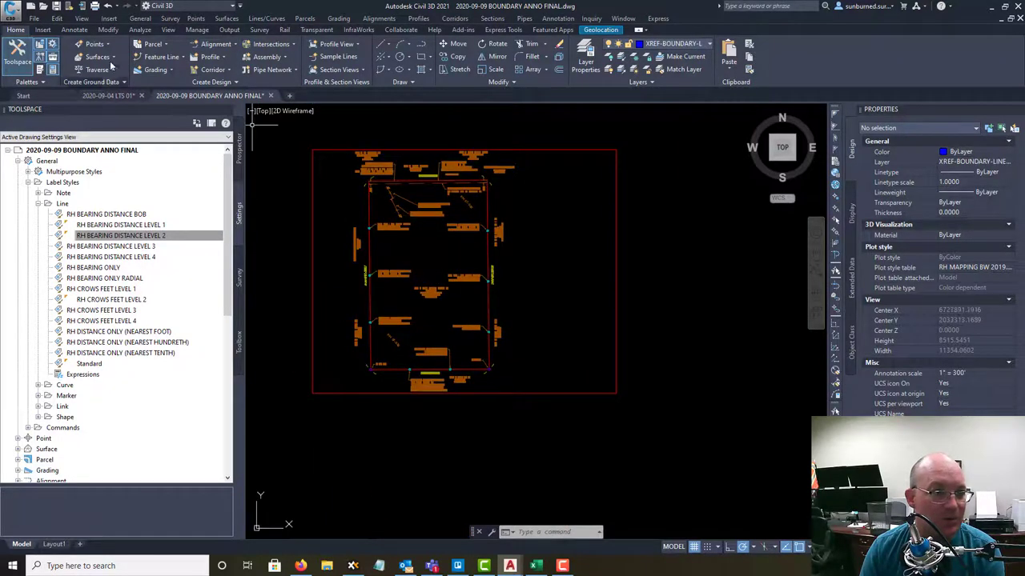
pyautogui.click(67, 5)
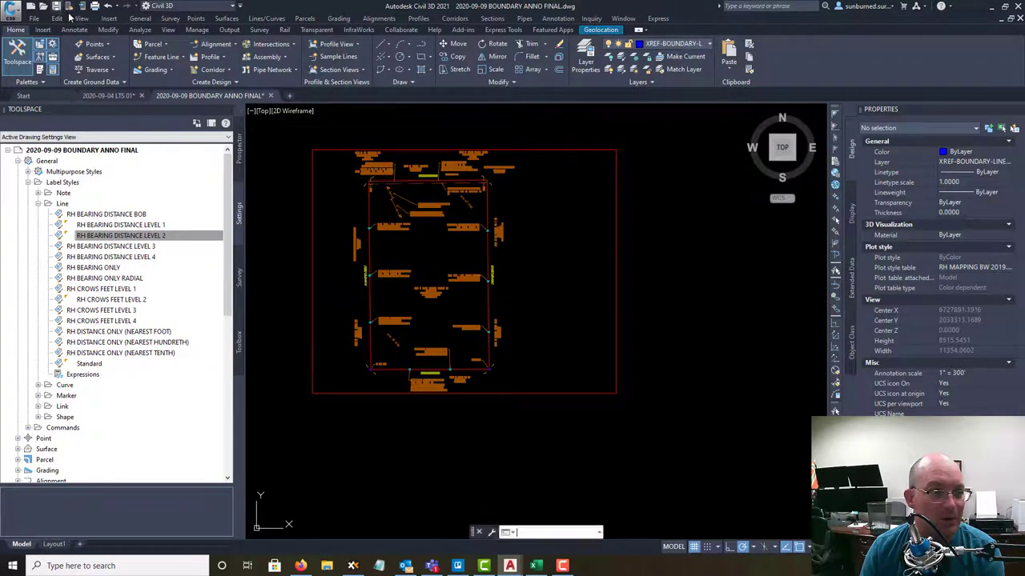
pyautogui.click(108, 95)
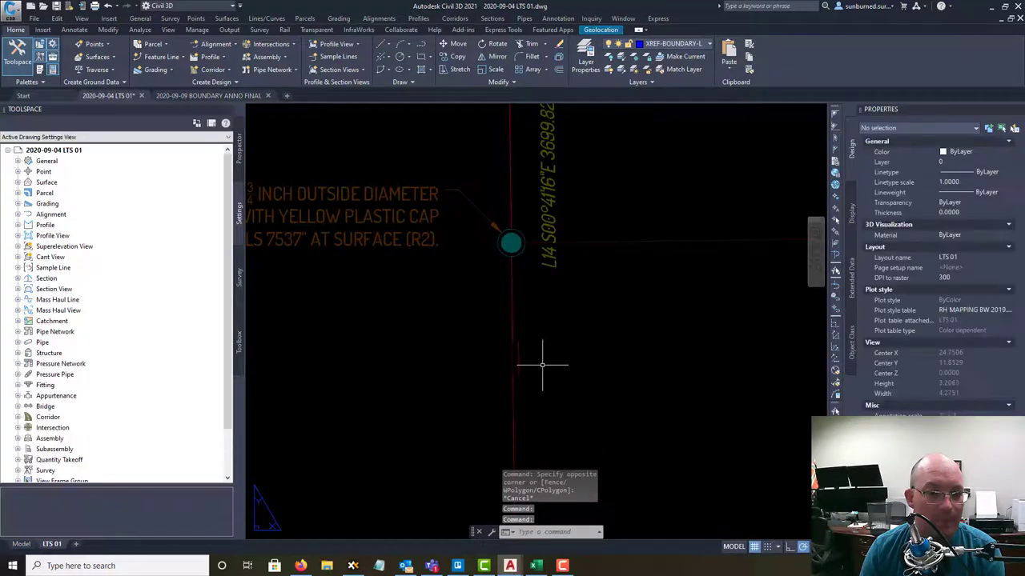
pyautogui.doubleClick(628, 231)
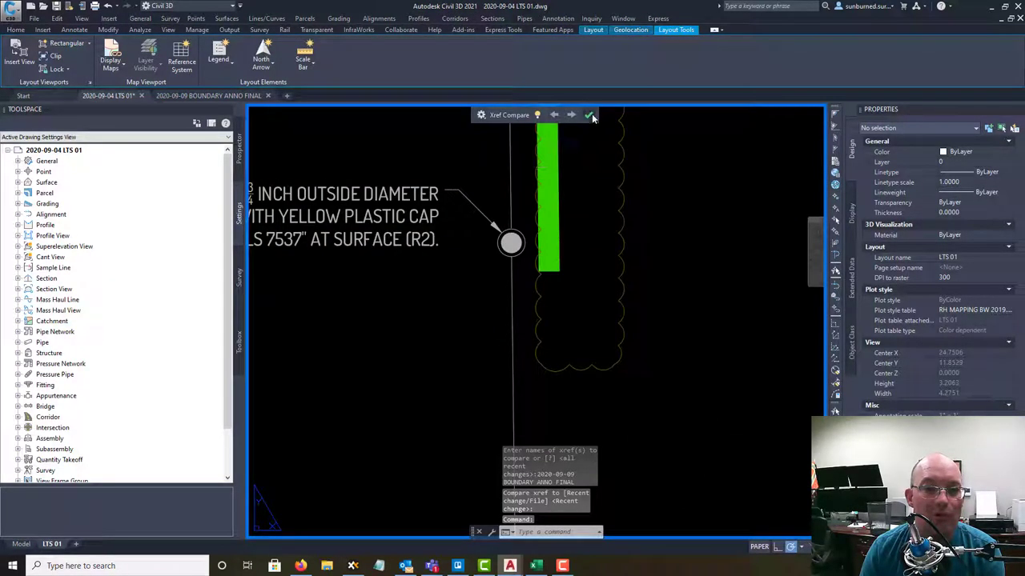
pyautogui.click(590, 116)
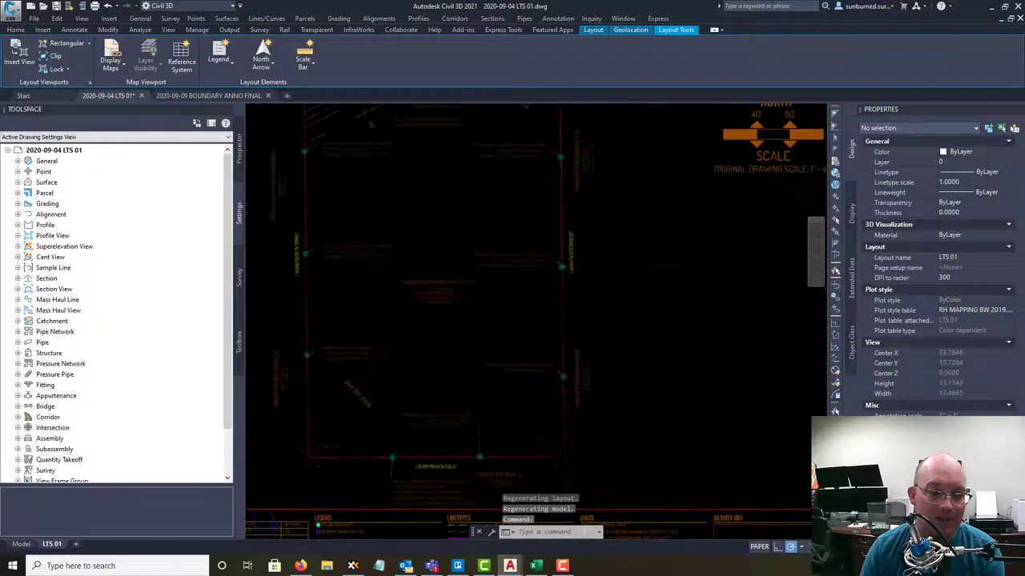
# - Examine the bearing labels around the boundary and the overall arrangement of the LTS 01 sheet
pyautogui.scroll(4, 571, 268)
pyautogui.scroll(-3, 587, 279)
pyautogui.moveTo(488, 339); pyautogui.dragTo(633, 318, button='middle')
pyautogui.scroll(-3, 629, 339)
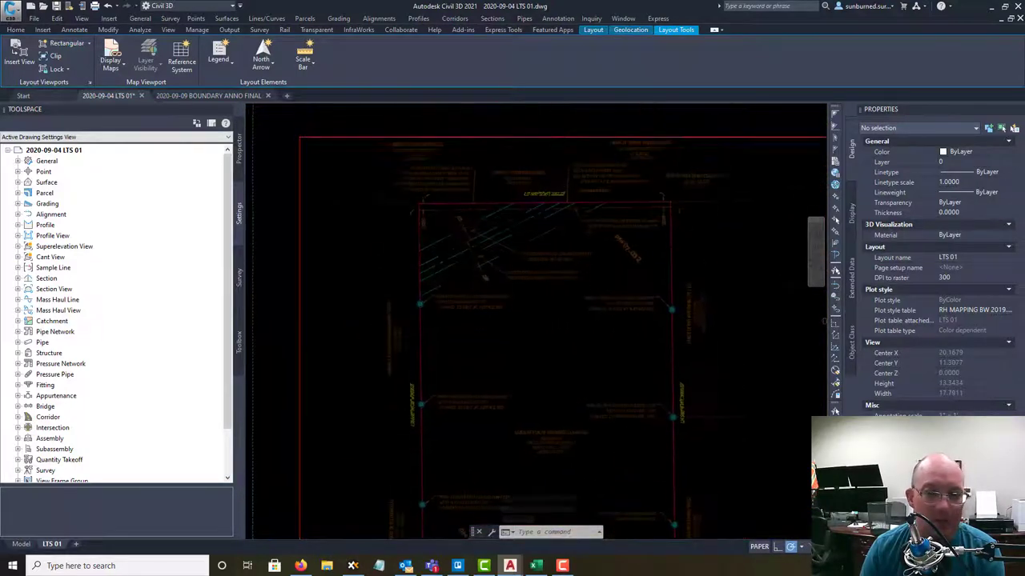
pyautogui.moveTo(711, 270); pyautogui.dragTo(649, 255, button='middle')
pyautogui.moveTo(690, 389); pyautogui.dragTo(633, 320, button='middle')
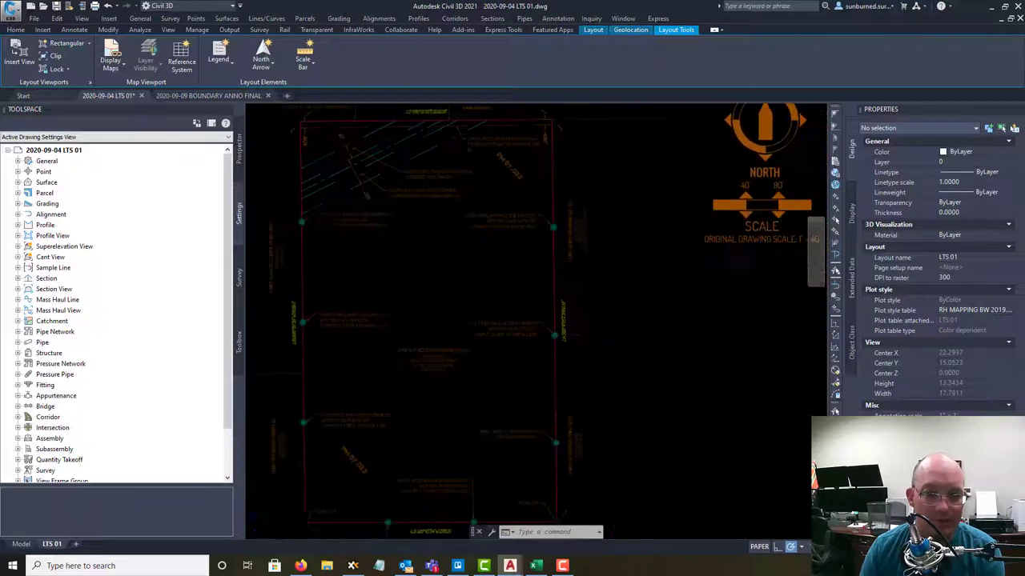
pyautogui.scroll(-4, 633, 321)
pyautogui.scroll(1, 434, 418)
pyautogui.scroll(2, 435, 419)
pyautogui.scroll(-1, 441, 422)
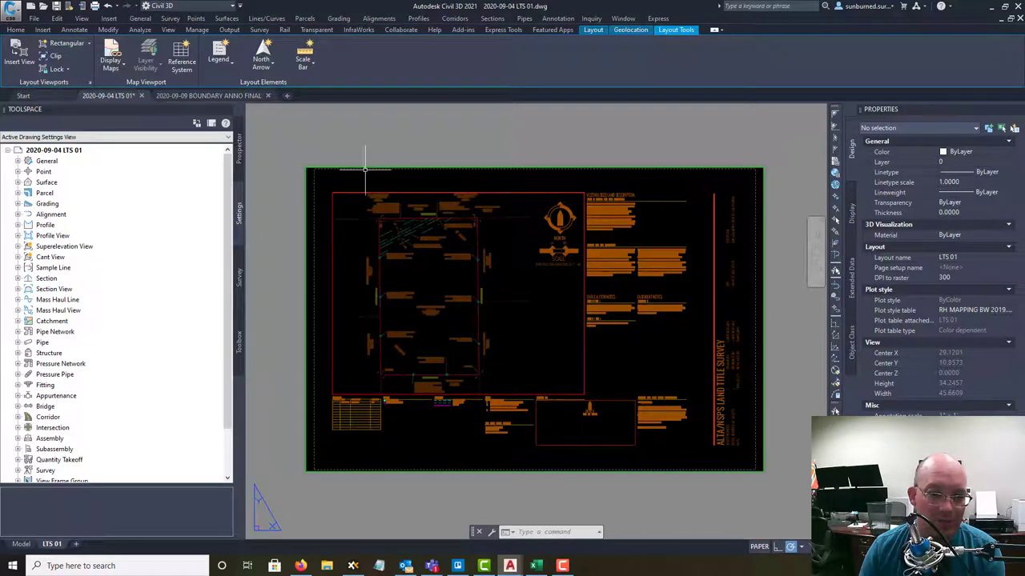
pyautogui.scroll(4, 364, 168)
pyautogui.scroll(-4, 416, 240)
pyautogui.scroll(2, 481, 303)
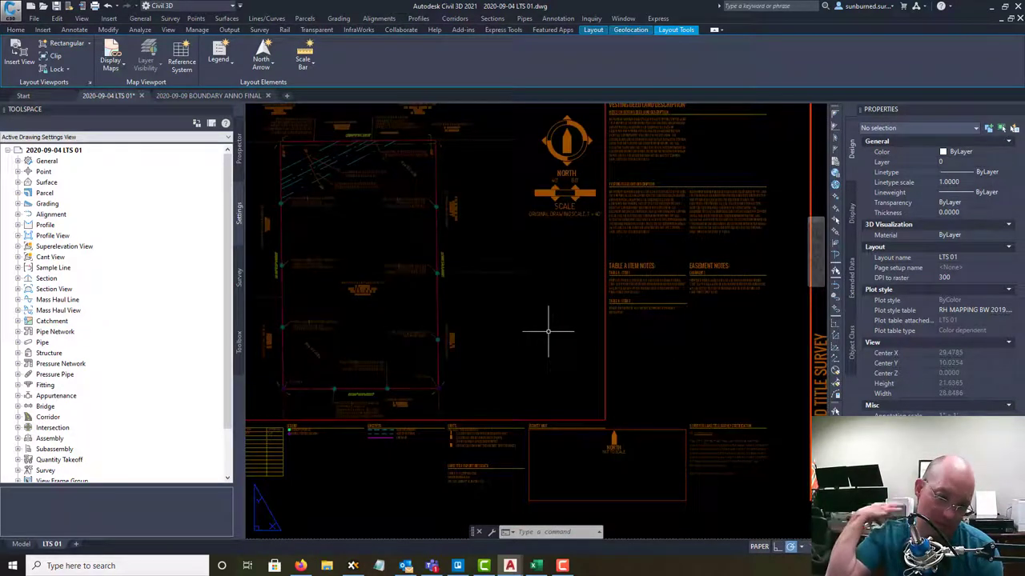
# - Open the SCALE BAR block below the north arrow in the block editor
pyautogui.scroll(4, 584, 207)
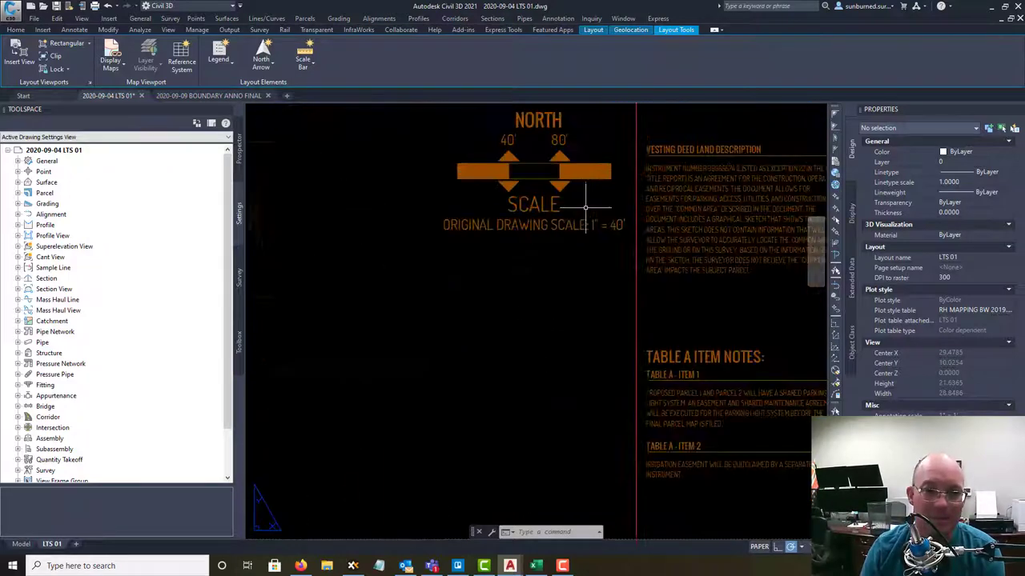
pyautogui.click(614, 224)
pyautogui.doubleClick(615, 225)
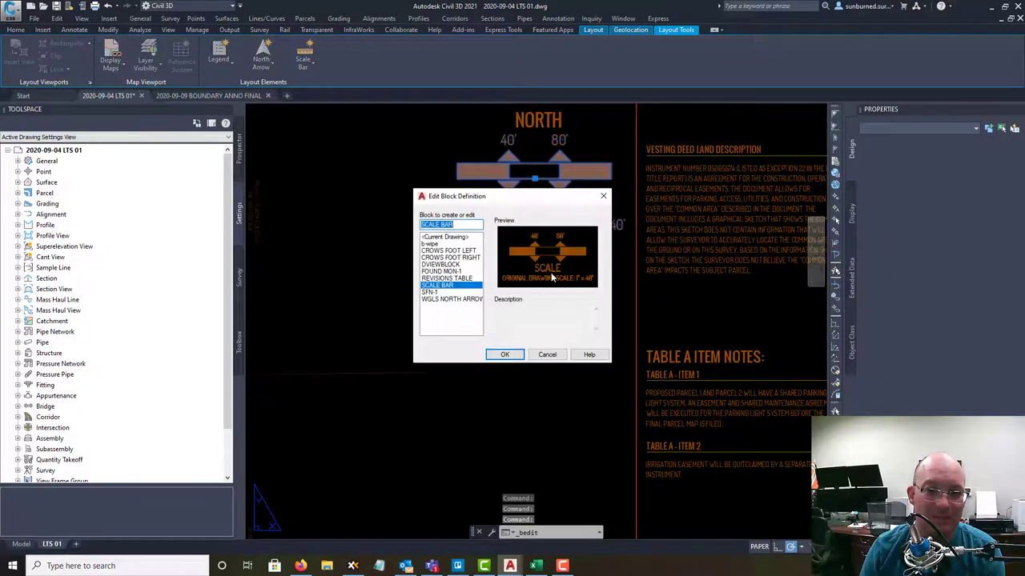
pyautogui.click(504, 356)
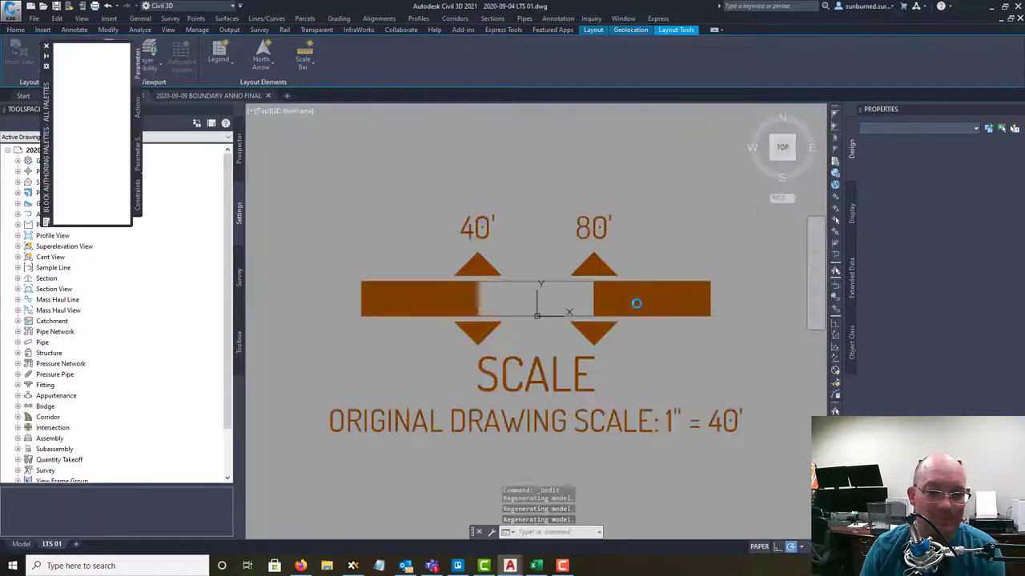
# - Change the scale bar block's note to read ORIGINAL DRAWING SCALE: 1" = 300'
pyautogui.click(722, 423)
pyautogui.doubleClick(714, 426)
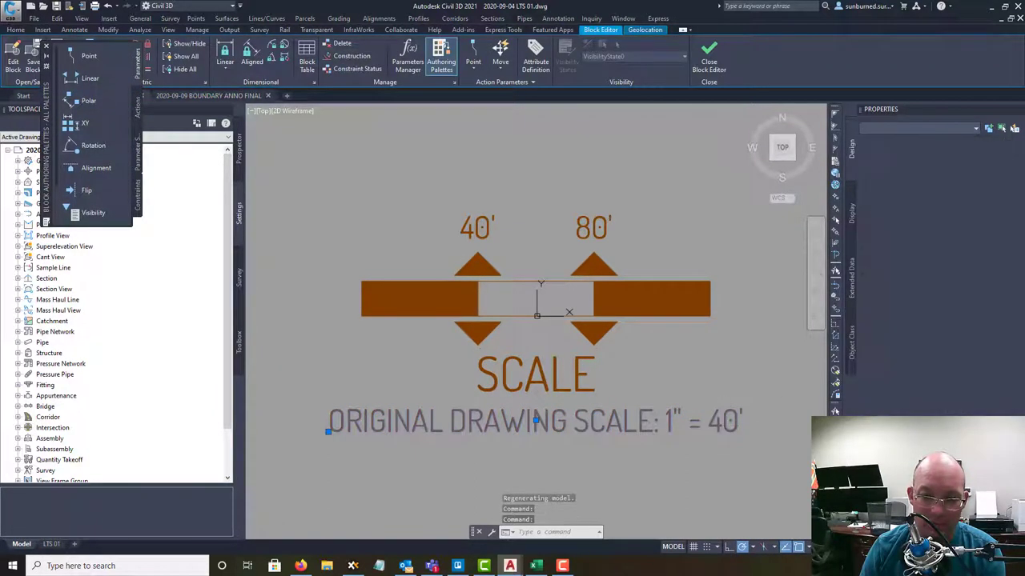
pyautogui.doubleClick(710, 425)
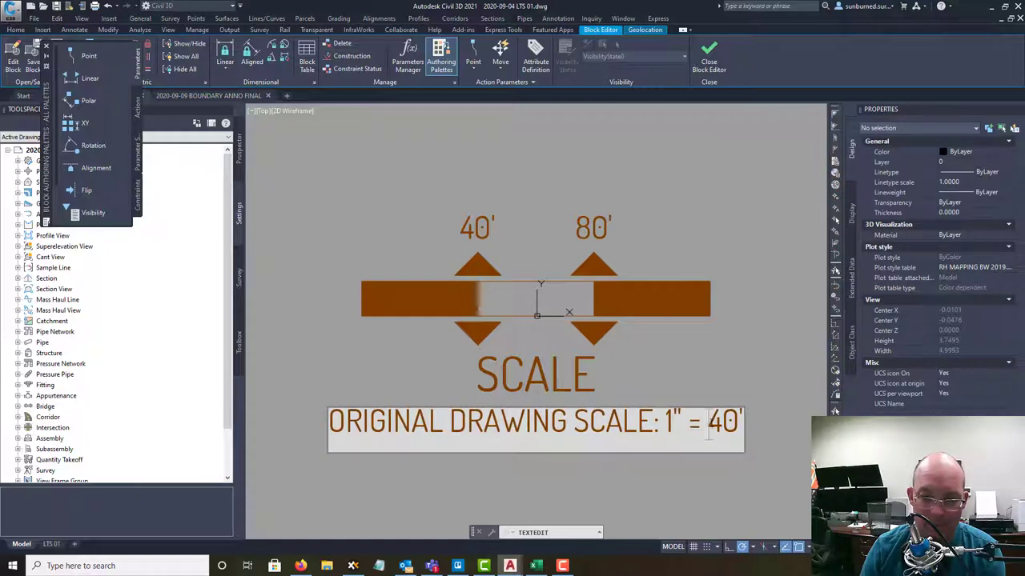
pyautogui.press('Delete')
pyautogui.write('1')
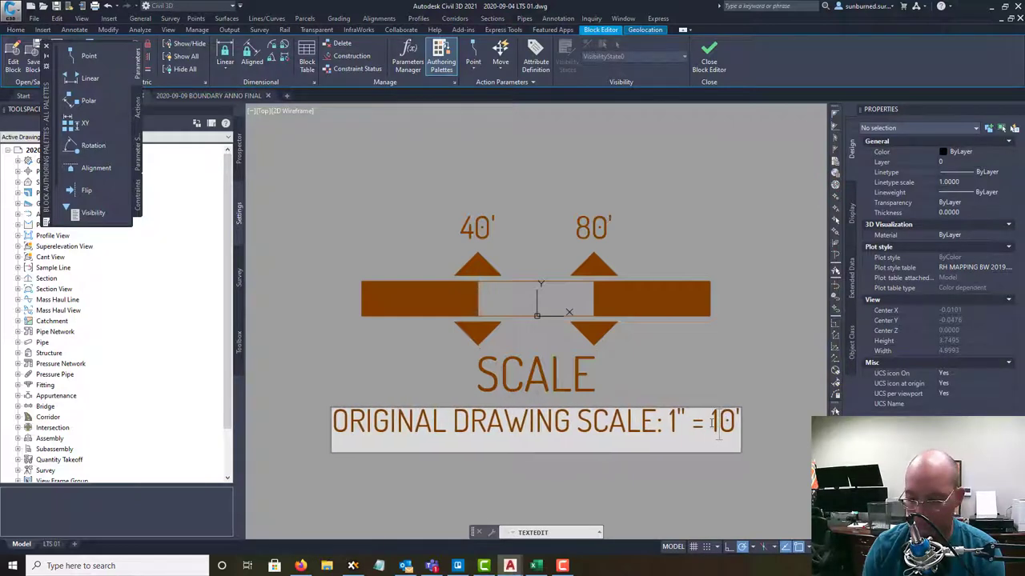
pyautogui.press('BackSpace')
pyautogui.write('30')
pyautogui.click(613, 208)
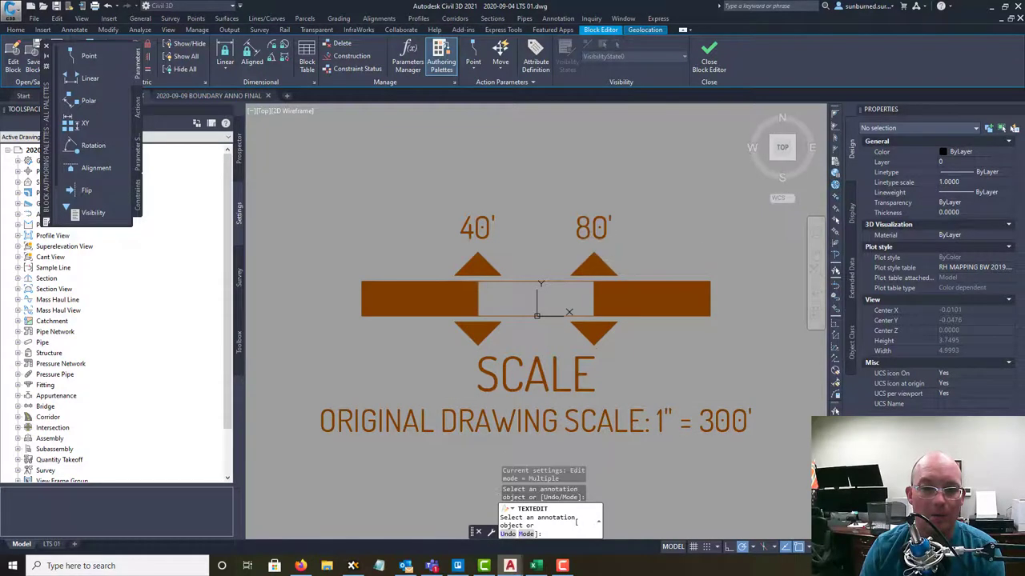
# - Change the scale bar's two distance labels to 300' and 600'
pyautogui.click(590, 232)
pyautogui.press('BackSpace')
pyautogui.write('60')
pyautogui.click(501, 226)
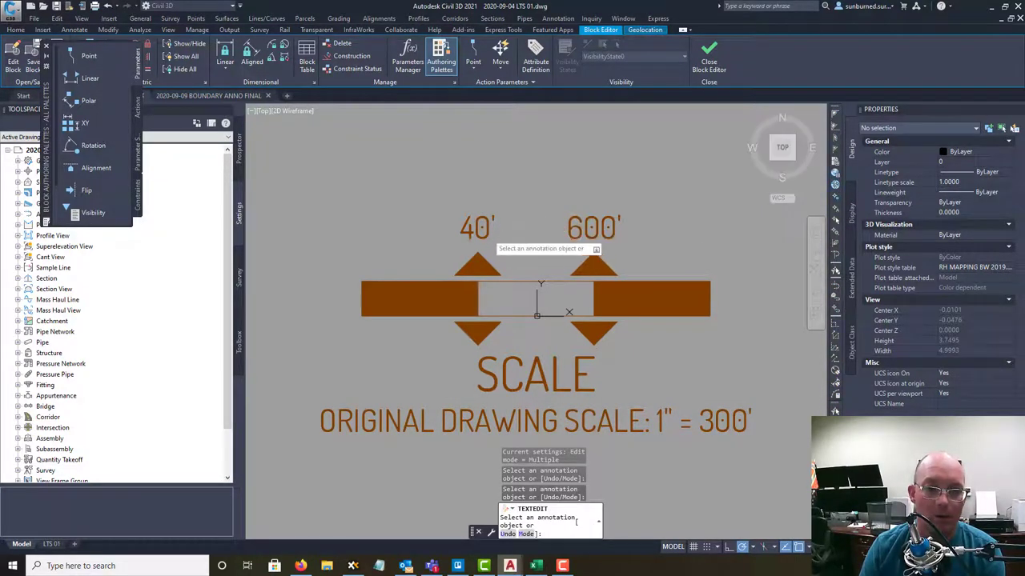
pyautogui.click(480, 232)
pyautogui.press('BackSpace')
pyautogui.write('30')
pyautogui.click(752, 224)
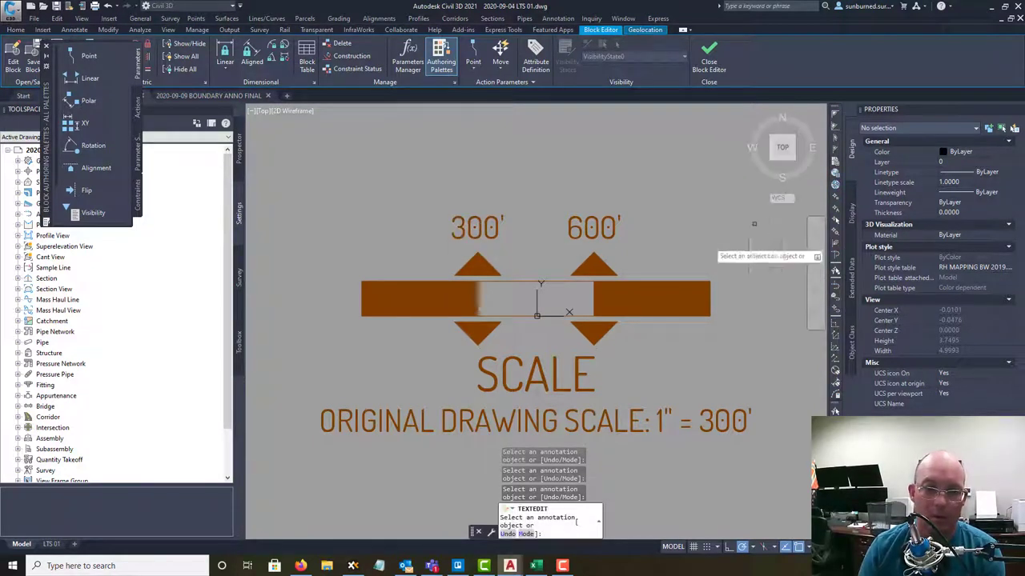
# - Close the block editor, saving the scale bar changes, and return to the boundary area of the LTS 01 layout
pyautogui.click(712, 58)
pyautogui.click(516, 262)
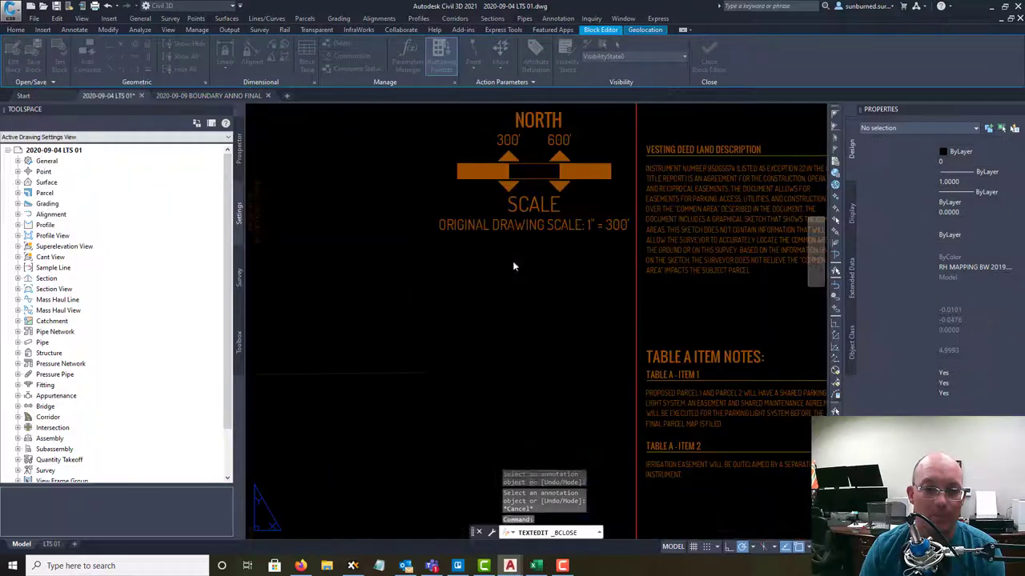
pyautogui.scroll(-3, 561, 260)
pyautogui.moveTo(556, 296); pyautogui.dragTo(596, 276, button='middle')
pyautogui.scroll(2, 566, 307)
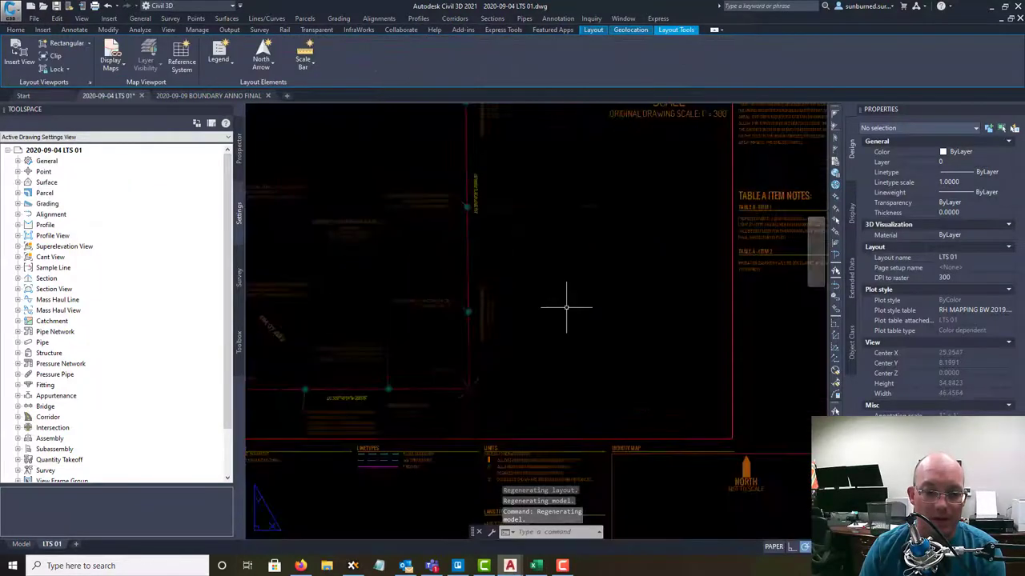
# - Examine the LTS 01 sheet's north arrow, land description notes, revisions table, legend, units notes and title report metadata
pyautogui.scroll(-3, 583, 326)
pyautogui.moveTo(734, 396); pyautogui.dragTo(616, 391, button='middle')
pyautogui.scroll(-1, 672, 476)
pyautogui.moveTo(673, 476); pyautogui.dragTo(767, 456, button='middle')
pyautogui.scroll(6, 768, 248)
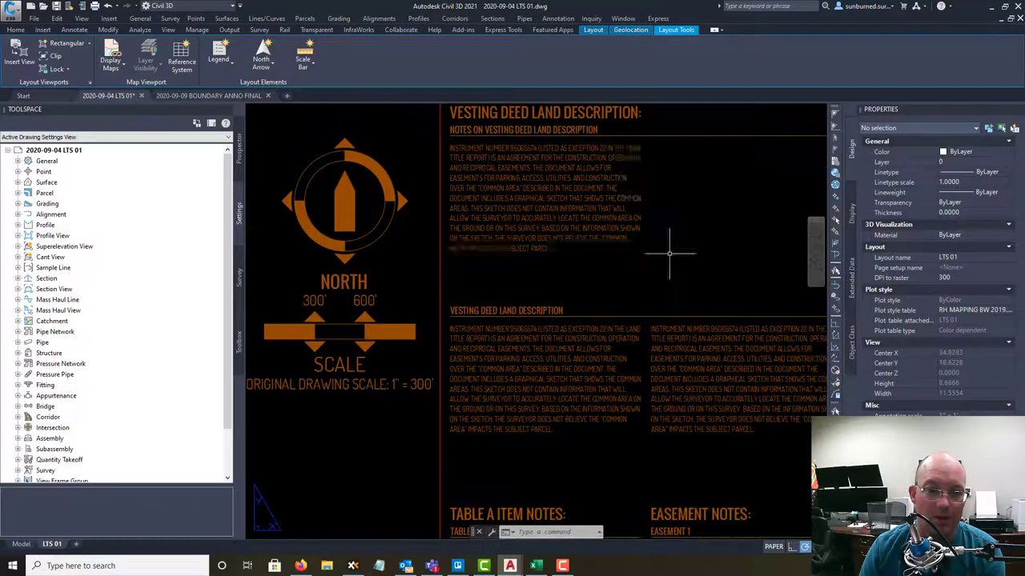
pyautogui.scroll(-3, 663, 251)
pyautogui.moveTo(617, 450); pyautogui.dragTo(670, 361, button='middle')
pyautogui.moveTo(589, 425); pyautogui.dragTo(589, 420, button='middle')
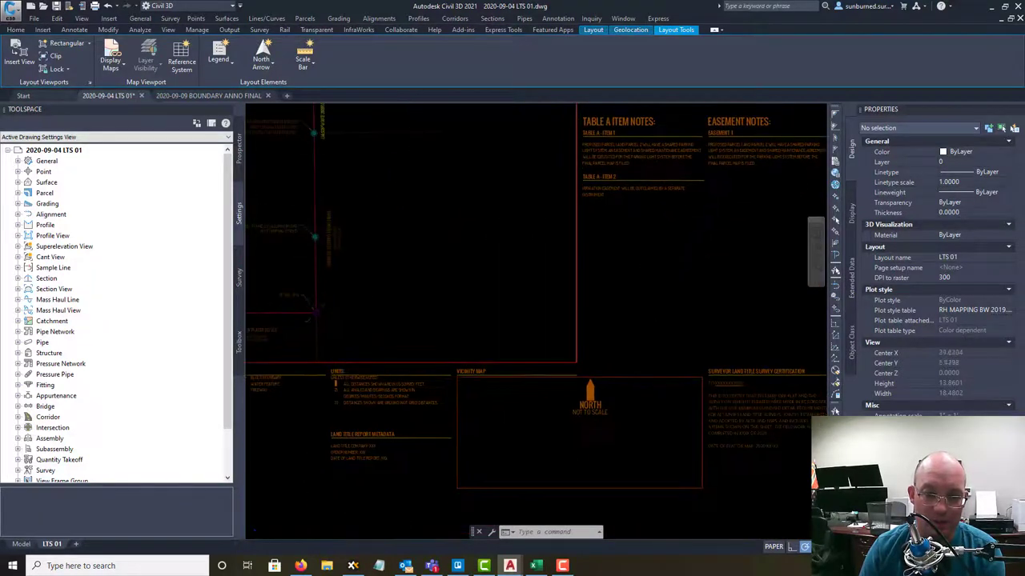
pyautogui.scroll(-6, 589, 419)
pyautogui.scroll(2, 442, 315)
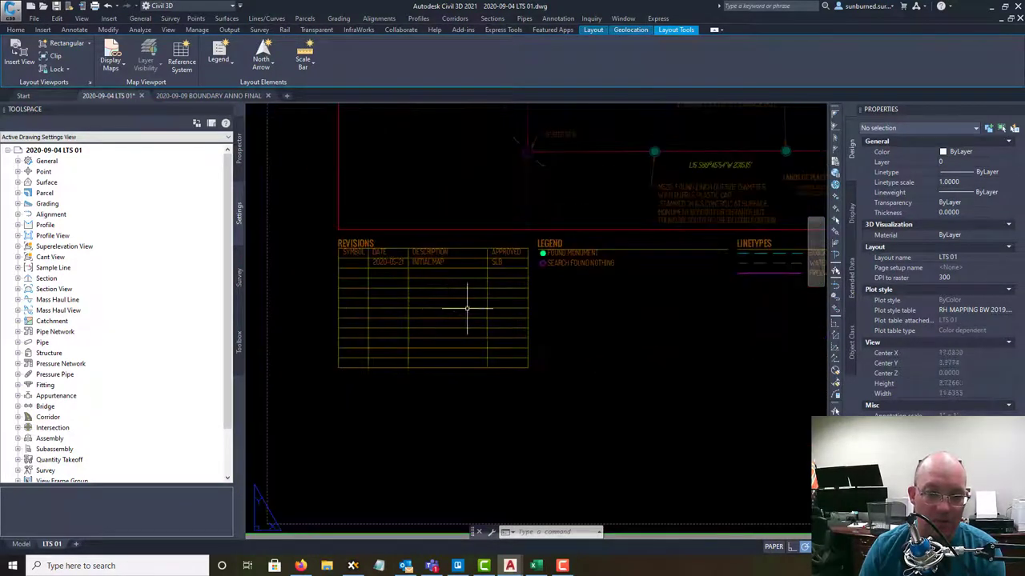
pyautogui.scroll(-1, 483, 309)
pyautogui.moveTo(601, 323); pyautogui.dragTo(523, 310, button='middle')
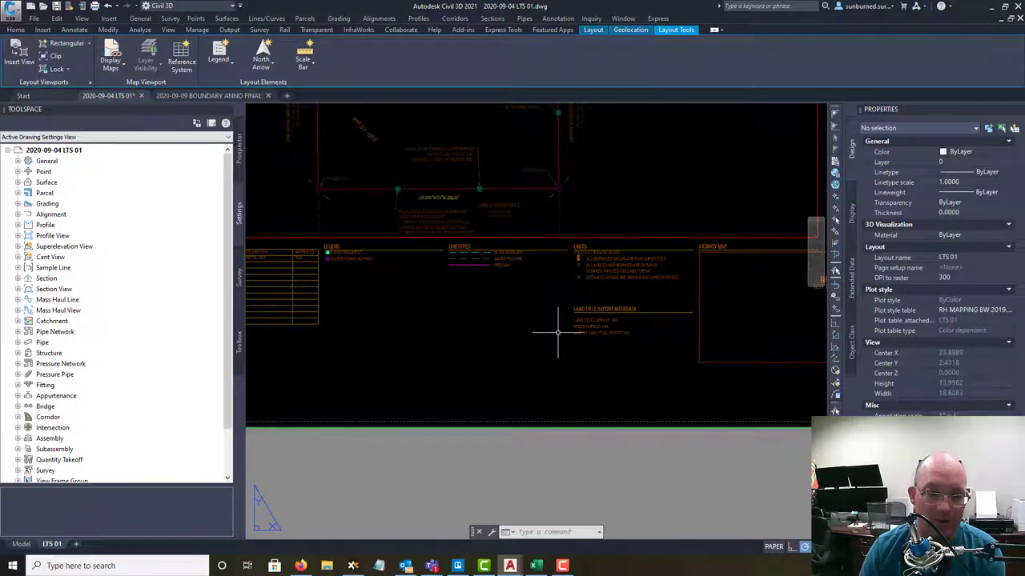
pyautogui.moveTo(611, 350); pyautogui.dragTo(505, 341, button='middle')
# - Thaw all layers to bring back the layout grid lines around the land title report metadata block
pyautogui.click(15, 29)
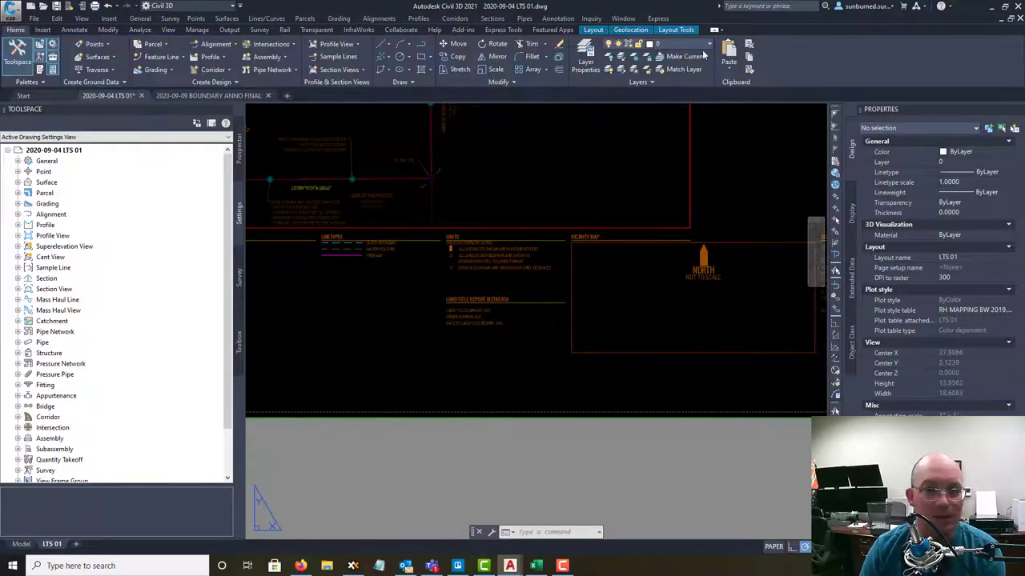
pyautogui.click(634, 70)
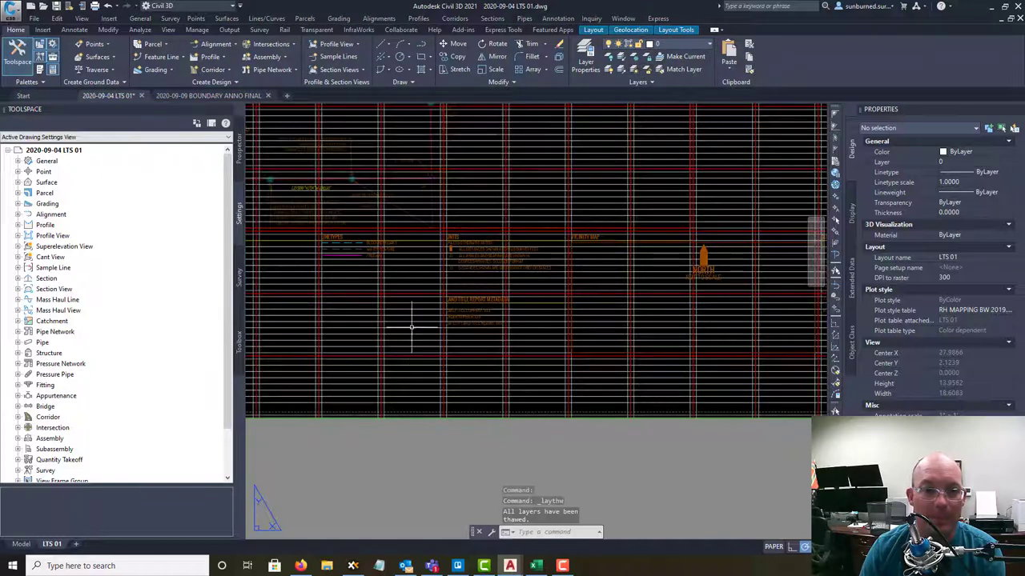
pyautogui.moveTo(415, 323); pyautogui.dragTo(555, 320, button='middle')
pyautogui.scroll(2, 587, 321)
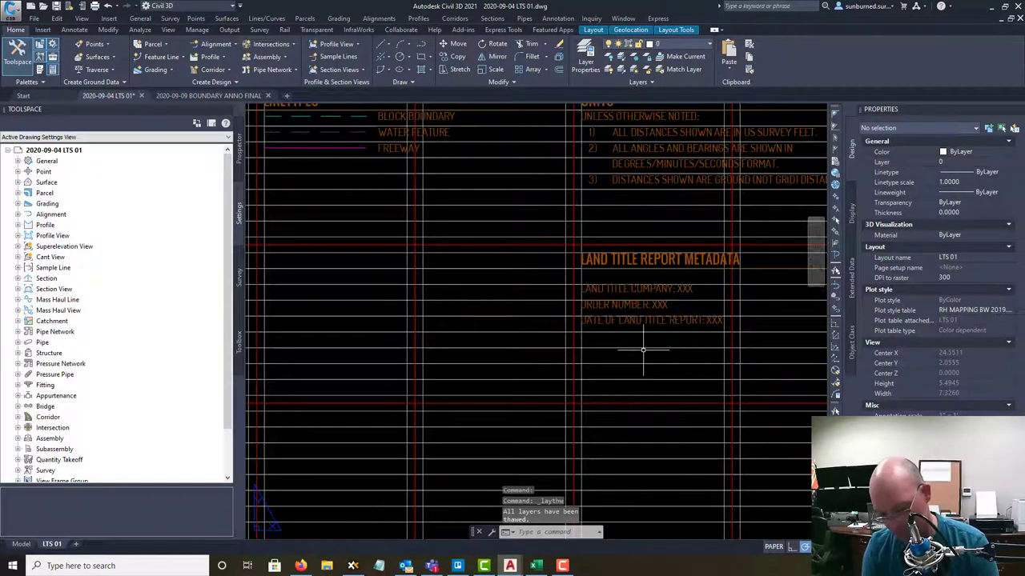
# - Copy the LAND TITLE REPORT METADATA heading, its underline and body text onto the grid below the LINETYPES section
pyautogui.write('Y')
pyautogui.press('Return')
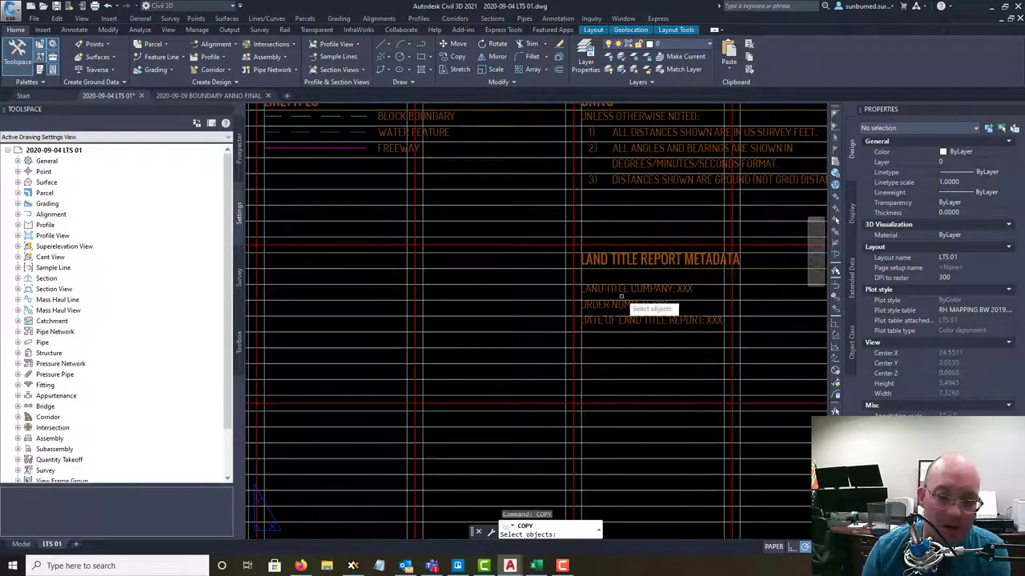
pyautogui.click(619, 288)
pyautogui.click(599, 257)
pyautogui.click(599, 267)
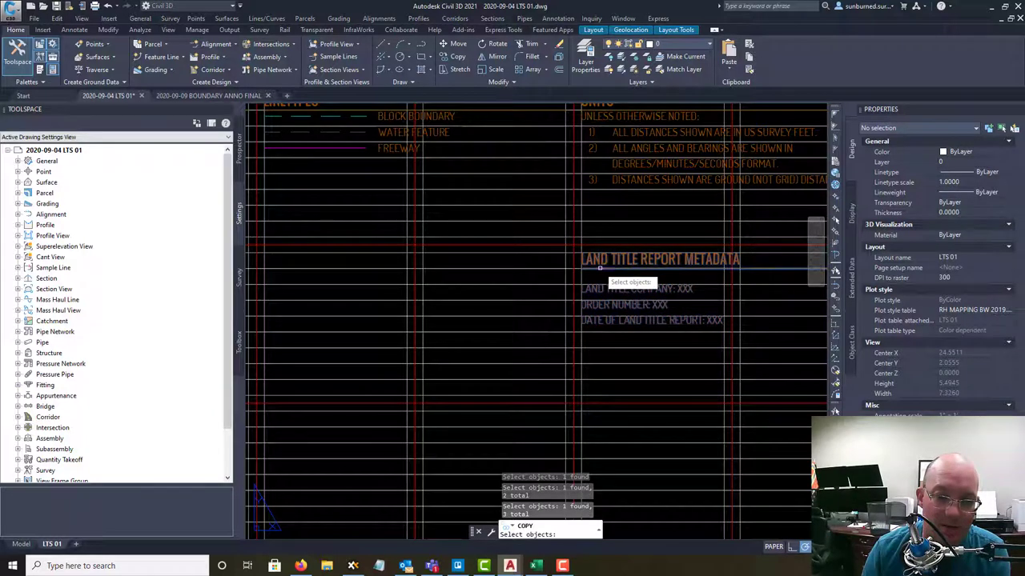
pyautogui.press('Return')
pyautogui.click(586, 254)
pyautogui.moveTo(586, 254); pyautogui.dragTo(800, 263, button='middle')
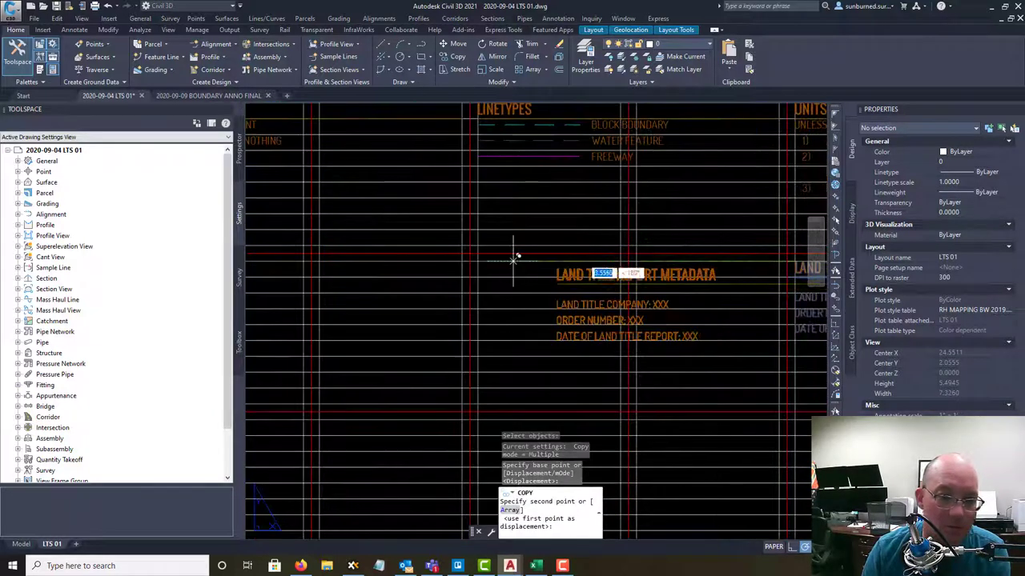
pyautogui.click(480, 259)
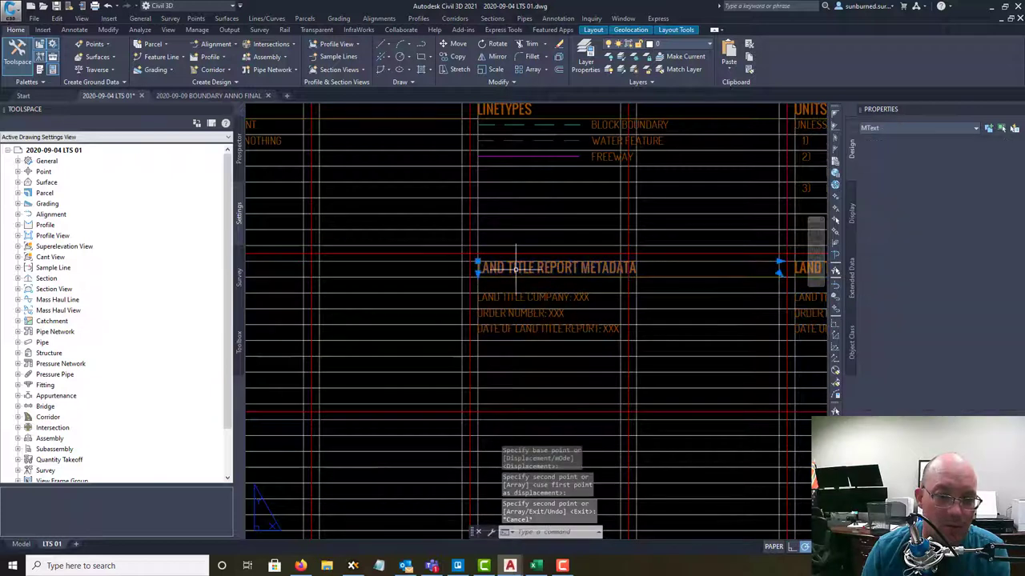
# - Change the copied heading below the linetypes to read RECORD REFERENCES
pyautogui.press('Escape')
pyautogui.doubleClick(650, 270)
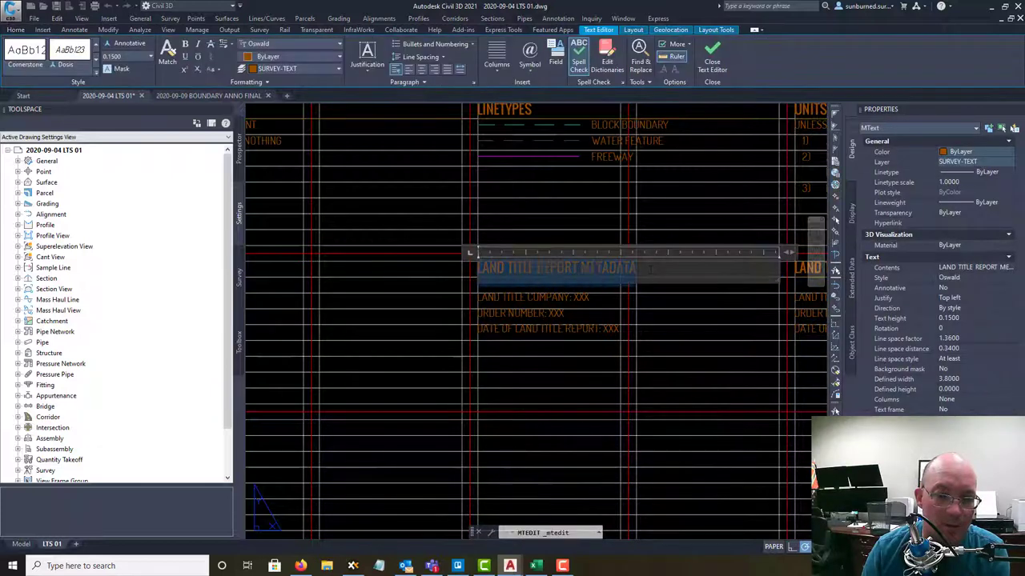
pyautogui.write('RECORD REFERENCES')
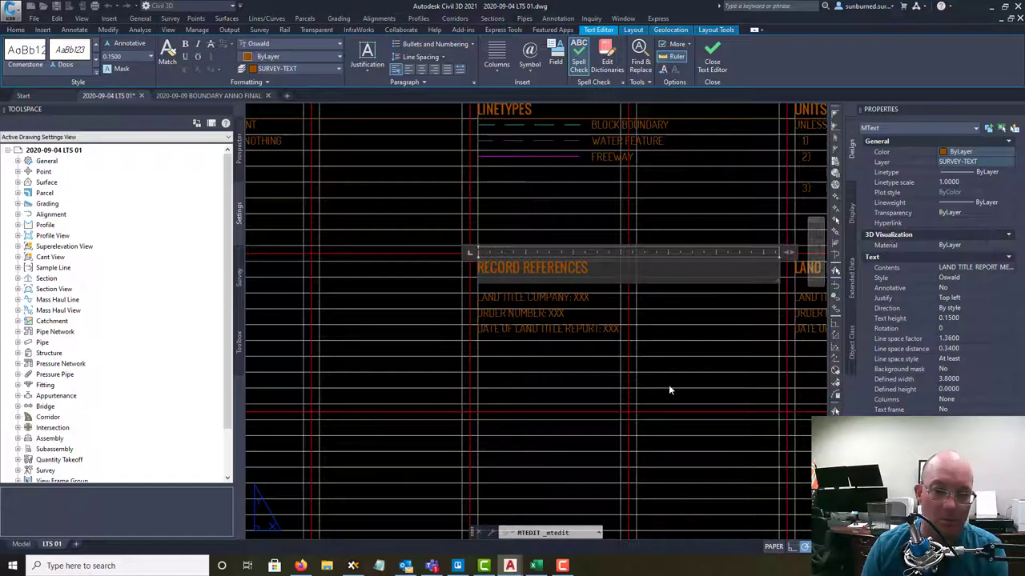
pyautogui.click(669, 390)
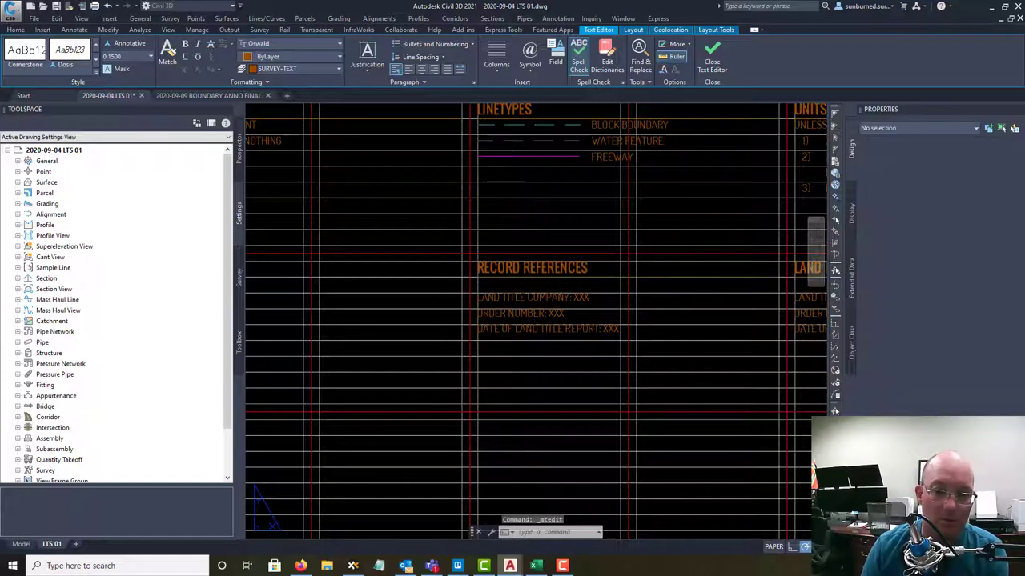
pyautogui.press('Escape')
# - Freeze the LAYOUT-LINES-TEXT-BASELINE-GRID and LAYOUT-LINES-GRID-BUFFER layers by picking their grid lines on the sheet
pyautogui.scroll(-3, 630, 174)
pyautogui.moveTo(658, 204); pyautogui.dragTo(542, 418, button='middle')
pyautogui.moveTo(635, 243); pyautogui.dragTo(574, 293, button='middle')
pyautogui.scroll(-1, 601, 249)
pyautogui.moveTo(609, 251); pyautogui.dragTo(573, 244, button='middle')
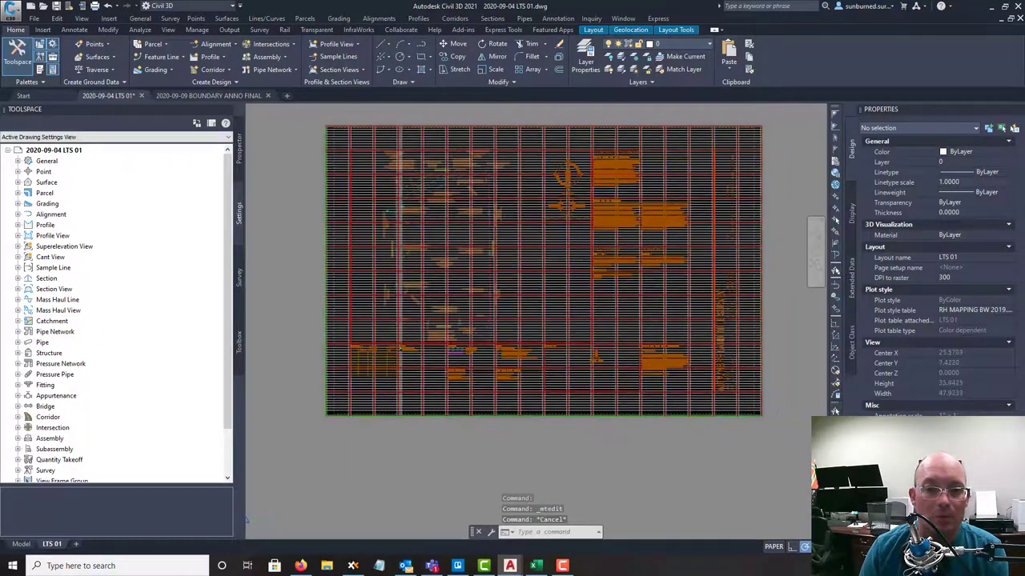
pyautogui.click(635, 58)
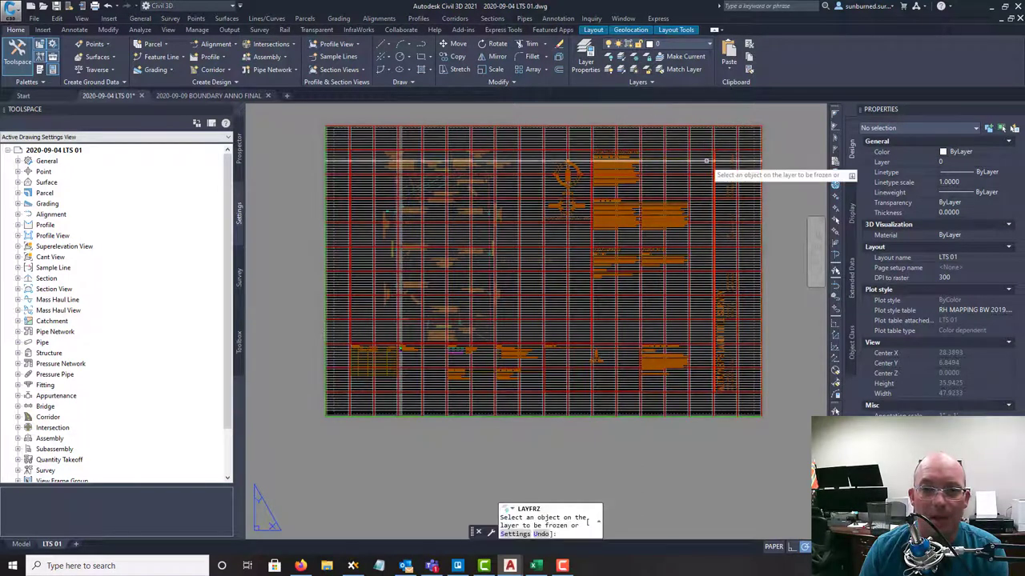
pyautogui.click(705, 164)
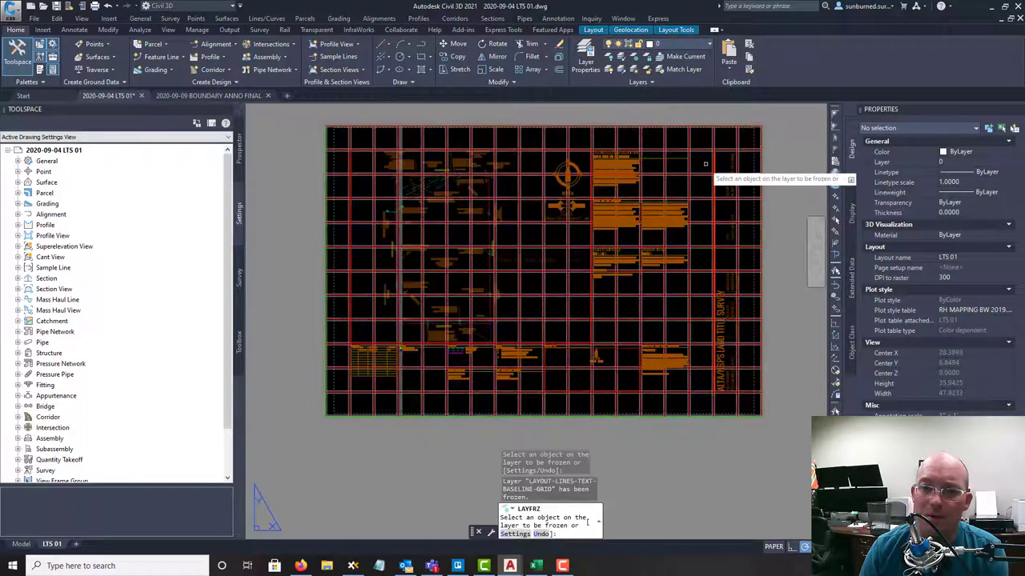
pyautogui.click(709, 223)
pyautogui.press('Escape')
# - Examine the sheet's notes and boundary area, including the THIS IS THE ROTATION POINT label, for content that should be hidden
pyautogui.scroll(4, 615, 216)
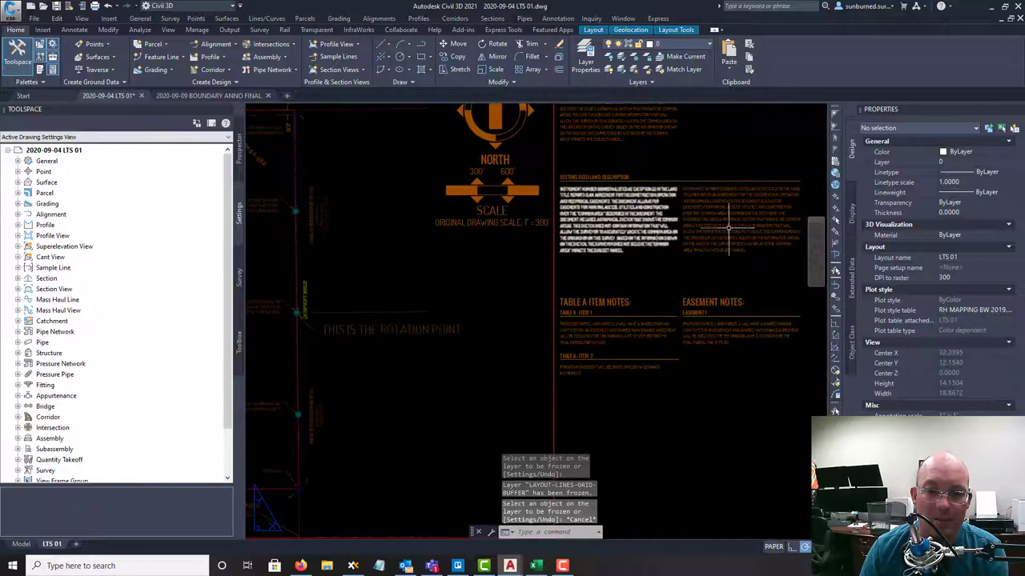
pyautogui.scroll(-5, 730, 227)
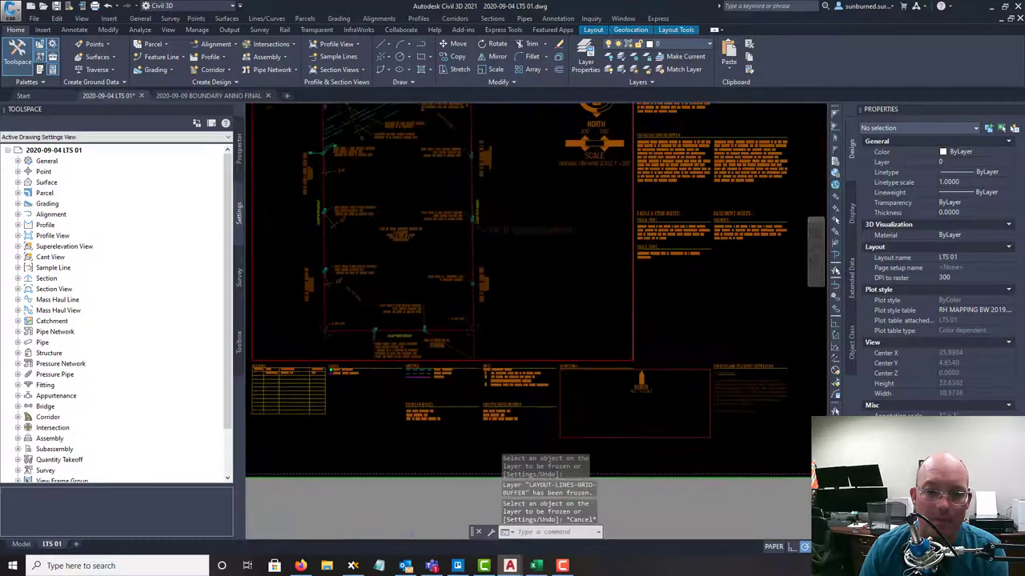
pyautogui.moveTo(413, 244); pyautogui.dragTo(453, 298, button='middle')
pyautogui.moveTo(604, 343); pyautogui.dragTo(613, 315, button='middle')
pyautogui.scroll(-1, 616, 314)
pyautogui.scroll(1, 615, 314)
pyautogui.moveTo(520, 292); pyautogui.dragTo(551, 298, button='middle')
pyautogui.scroll(5, 551, 299)
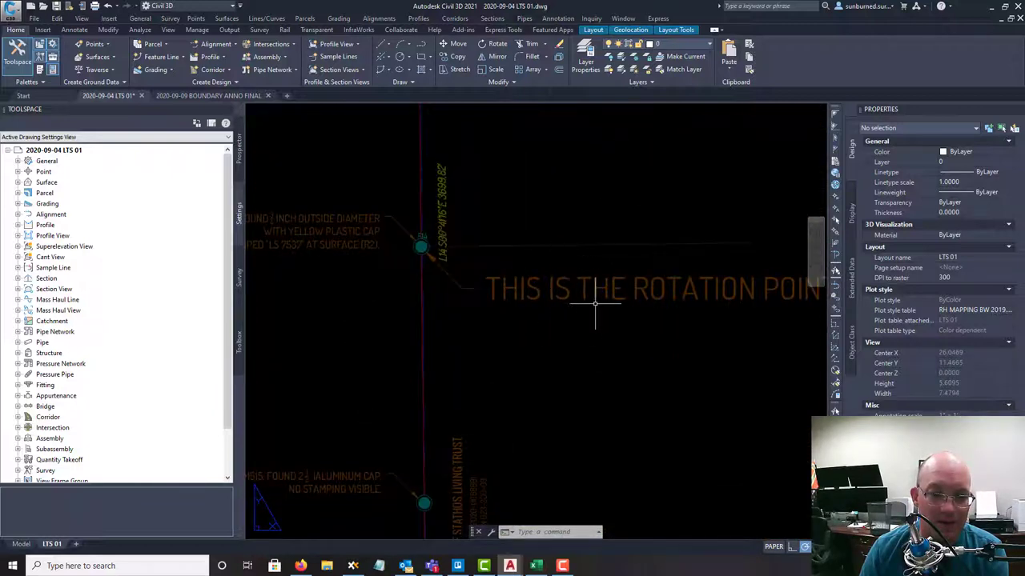
pyautogui.scroll(-4, 595, 298)
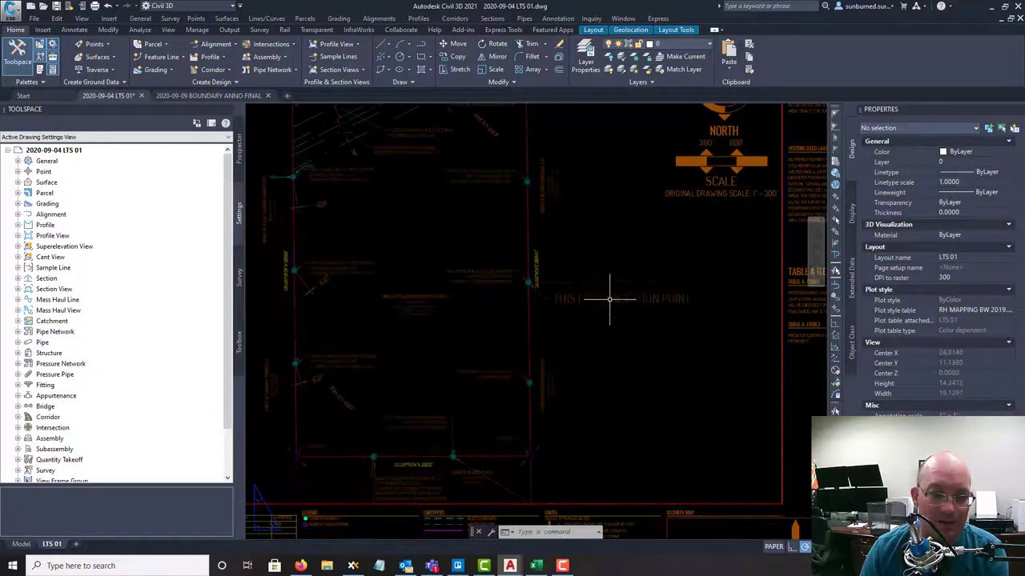
# - Turn off and freeze the 2020-09-09 BOUNDARY LW FINAL reference's SURVEY-BOUNDARY-TEXT-HIDDEN and SURVEY-BOUNDARY-POINTS-PROPERTY-CORNERS-FOUND layers
pyautogui.click(585, 60)
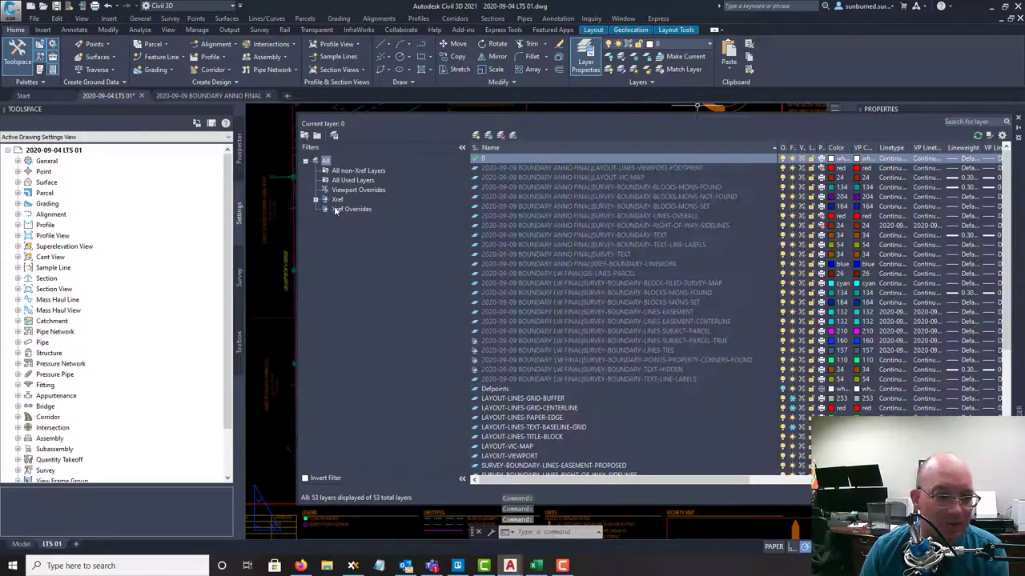
pyautogui.click(335, 200)
pyautogui.click(317, 200)
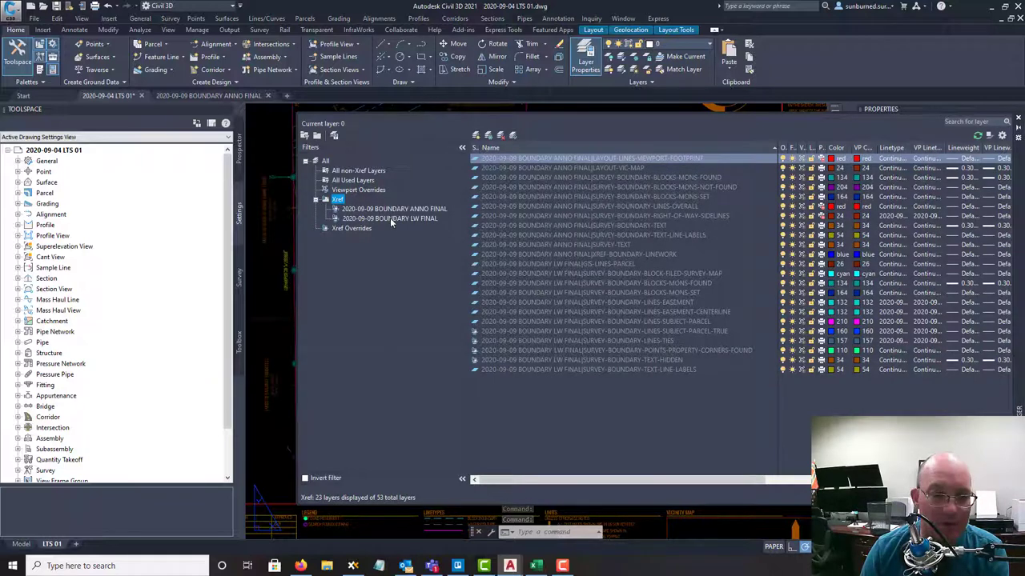
pyautogui.click(391, 219)
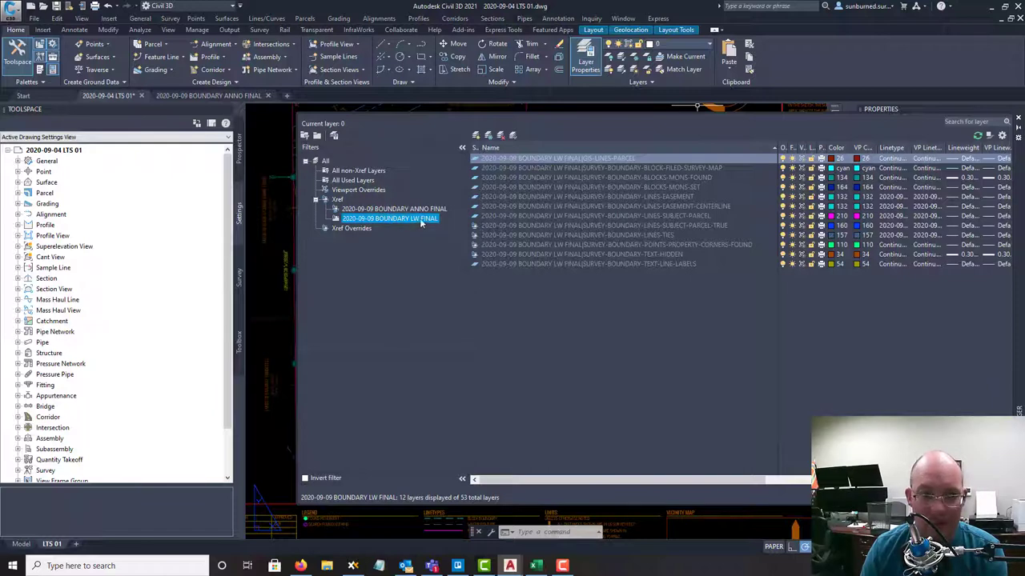
pyautogui.click(674, 254)
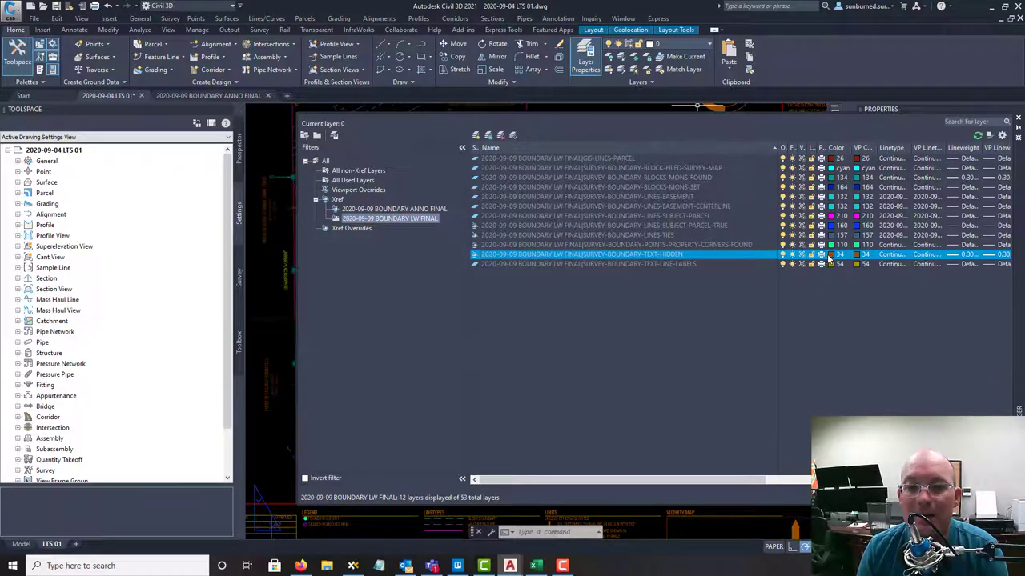
pyautogui.click(792, 256)
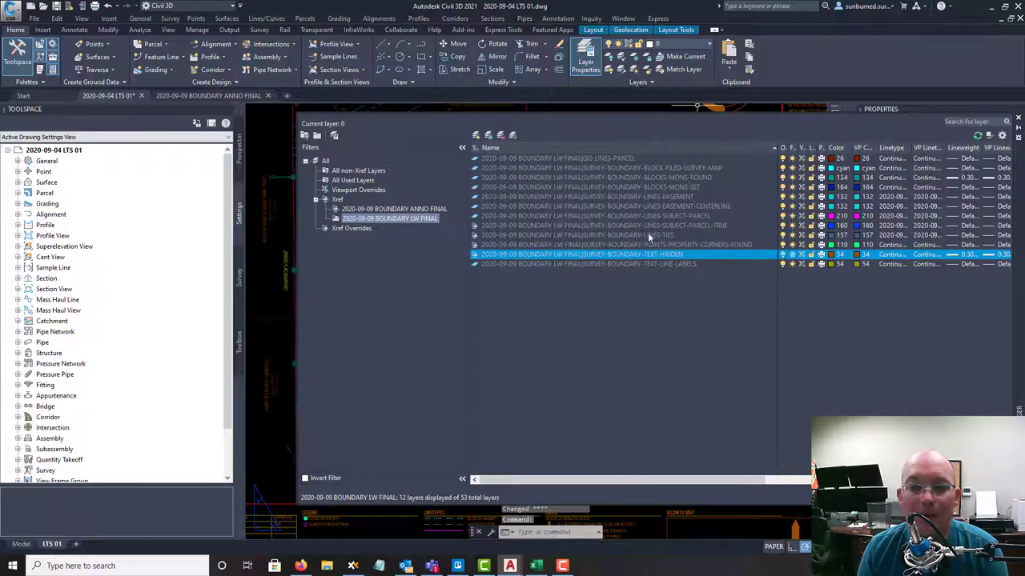
pyautogui.click(676, 245)
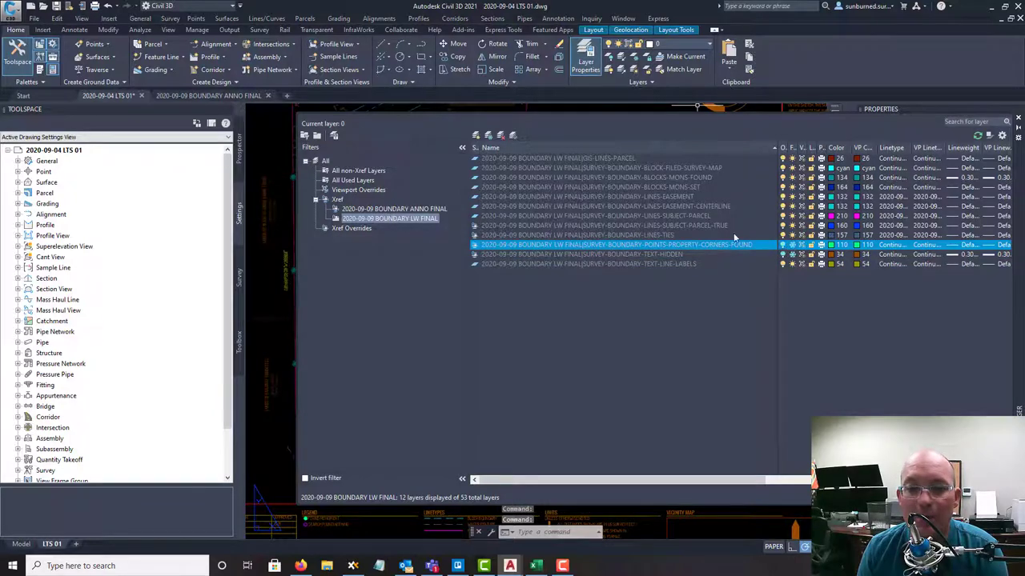
pyautogui.click(1018, 120)
pyautogui.scroll(3, 564, 331)
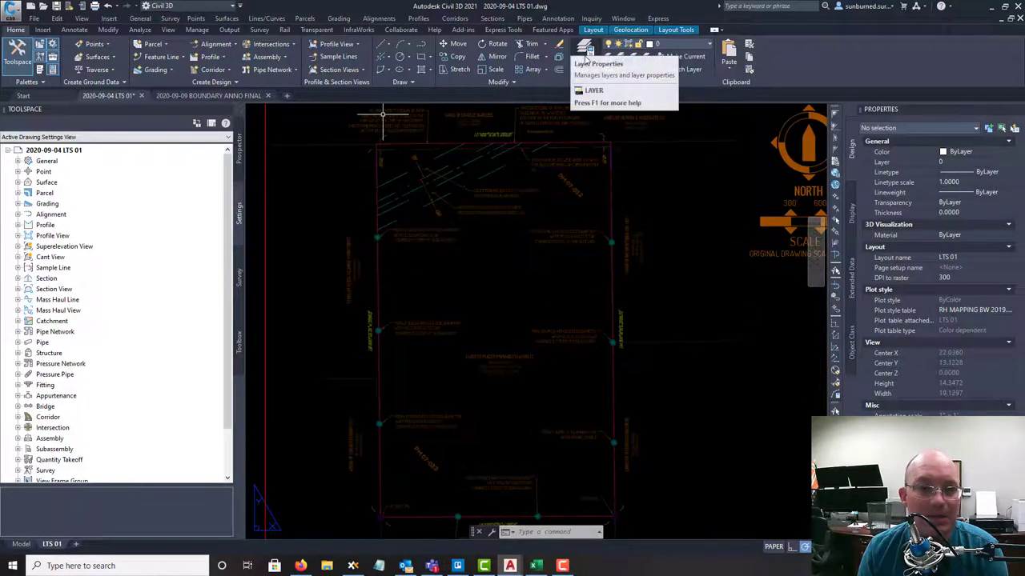
# - Turn off and freeze the SURVEY-BOUNDARY-LINES-OVERALL layer of the 2020-09-09 BOUNDARY ANNO FINAL reference
pyautogui.click(585, 53)
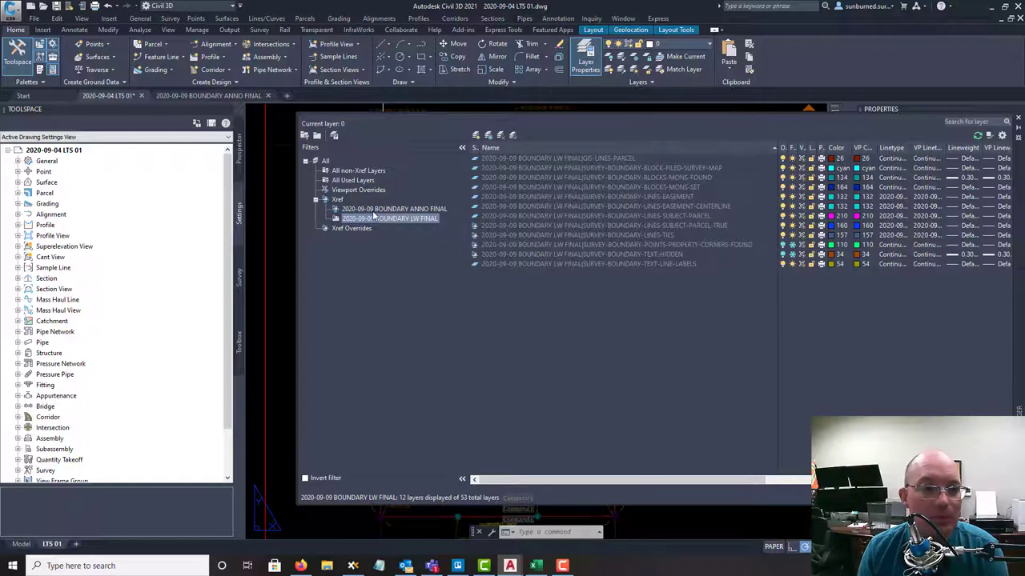
pyautogui.click(392, 209)
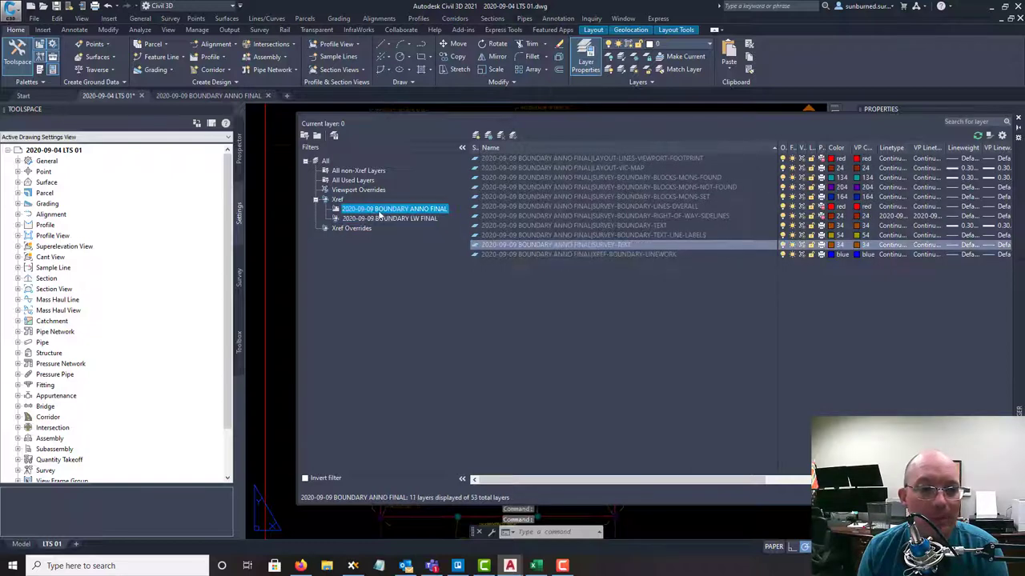
pyautogui.click(671, 207)
pyautogui.click(792, 208)
pyautogui.click(784, 207)
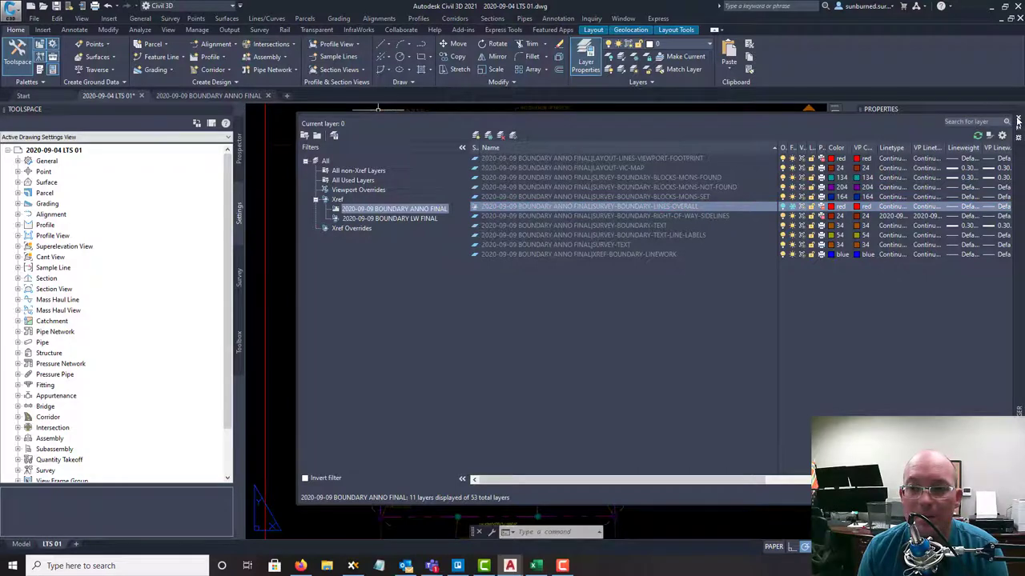
pyautogui.click(1017, 120)
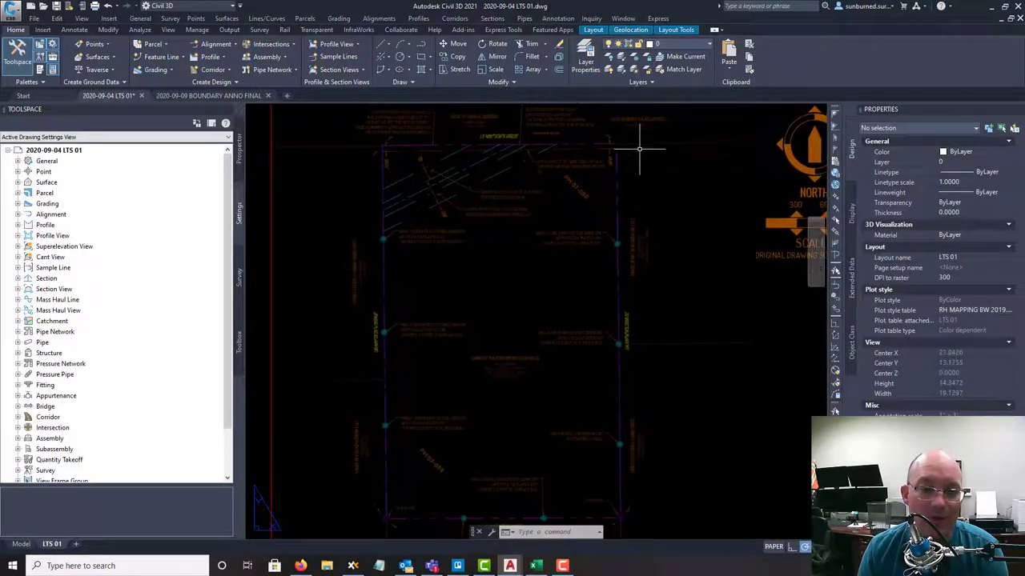
# - Turn off and freeze the BOUNDARY LW FINAL reference's SURVEY-BOUNDARY-LINES-SUBJECT-PARCEL-TRUE and SURVEY-BOUNDARY-LINES-TIES layers, and return to the full sheet
pyautogui.scroll(5, 639, 148)
pyautogui.scroll(-6, 651, 222)
pyautogui.moveTo(651, 295); pyautogui.dragTo(641, 247, button='middle')
pyautogui.click(587, 54)
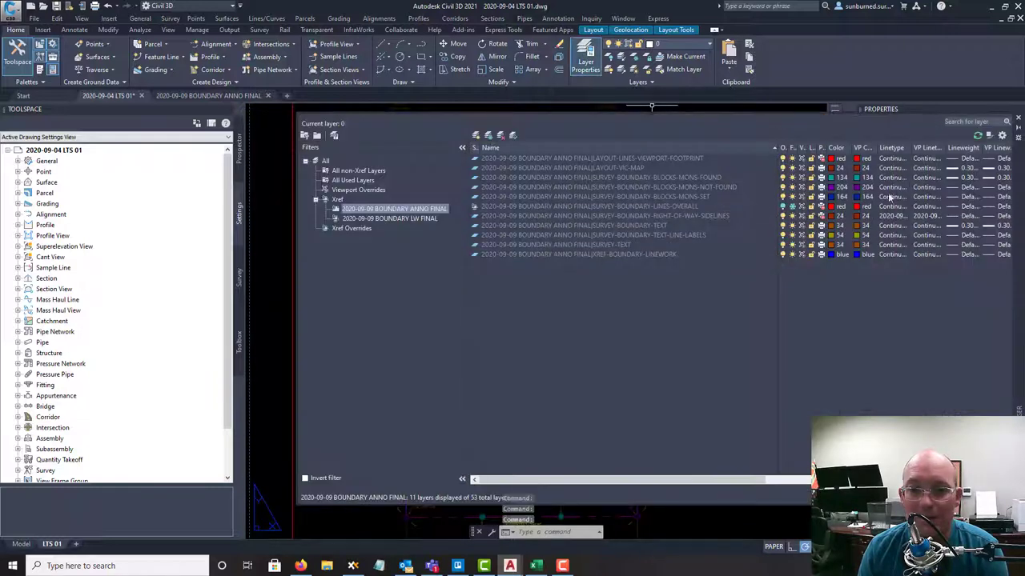
pyautogui.click(405, 217)
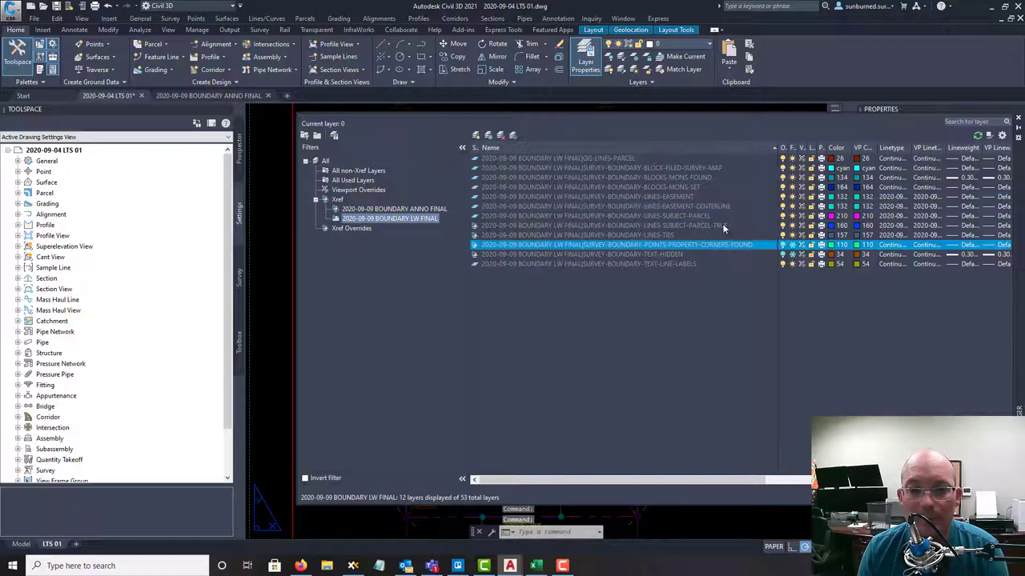
pyautogui.click(724, 226)
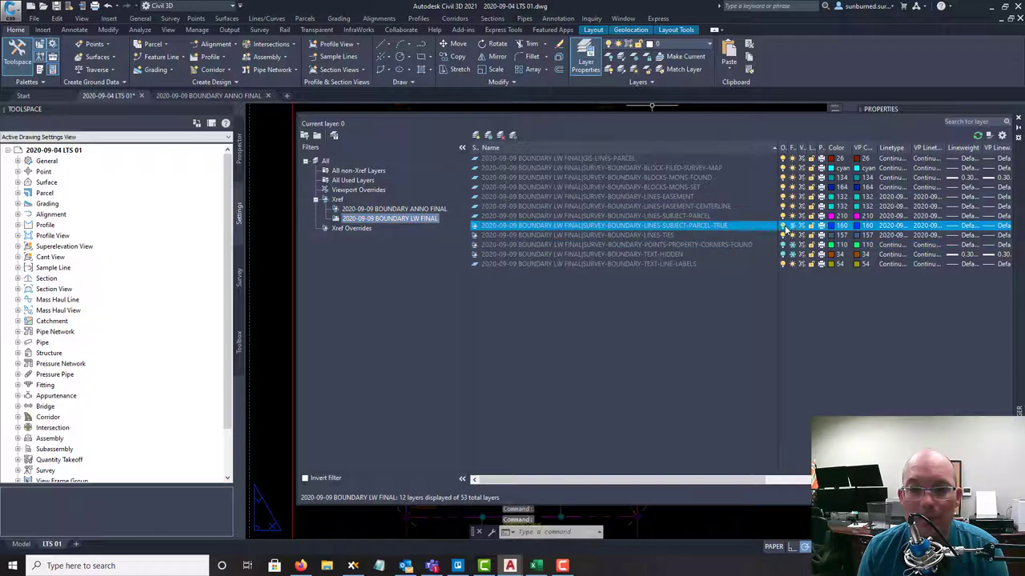
pyautogui.click(676, 236)
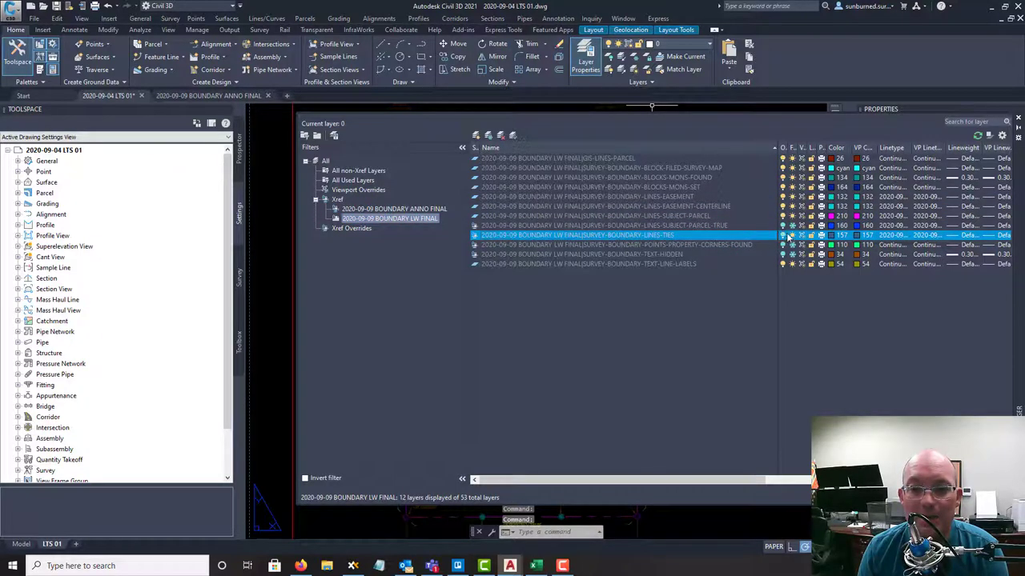
pyautogui.click(1018, 120)
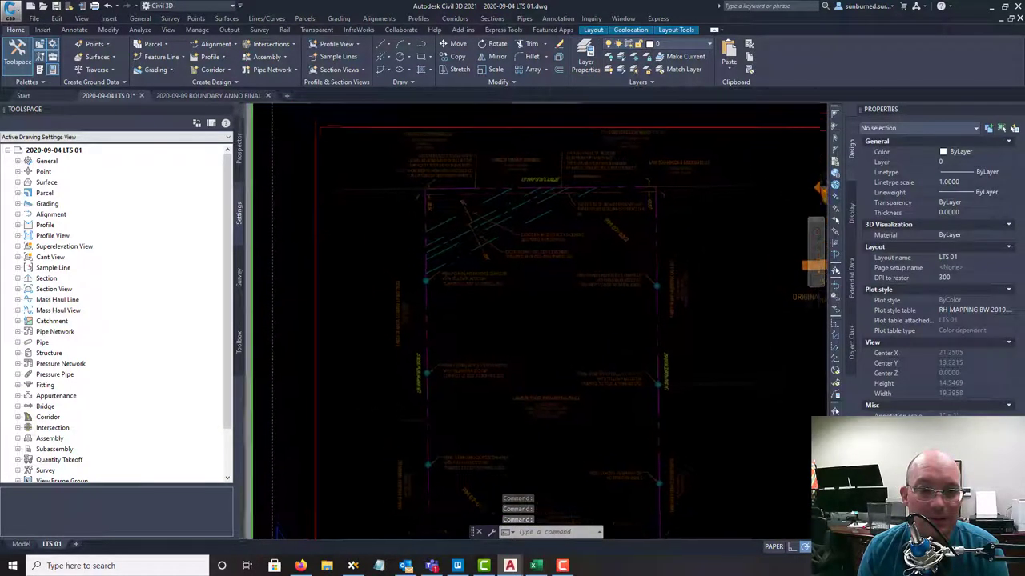
pyautogui.moveTo(629, 342)
pyautogui.mouseDown(button='middle')
pyautogui.moveTo(654, 307)
pyautogui.moveTo(630, 218)
pyautogui.mouseUp(button='middle')
pyautogui.moveTo(704, 341); pyautogui.dragTo(707, 338, button='middle')
pyautogui.scroll(-5, 645, 328)
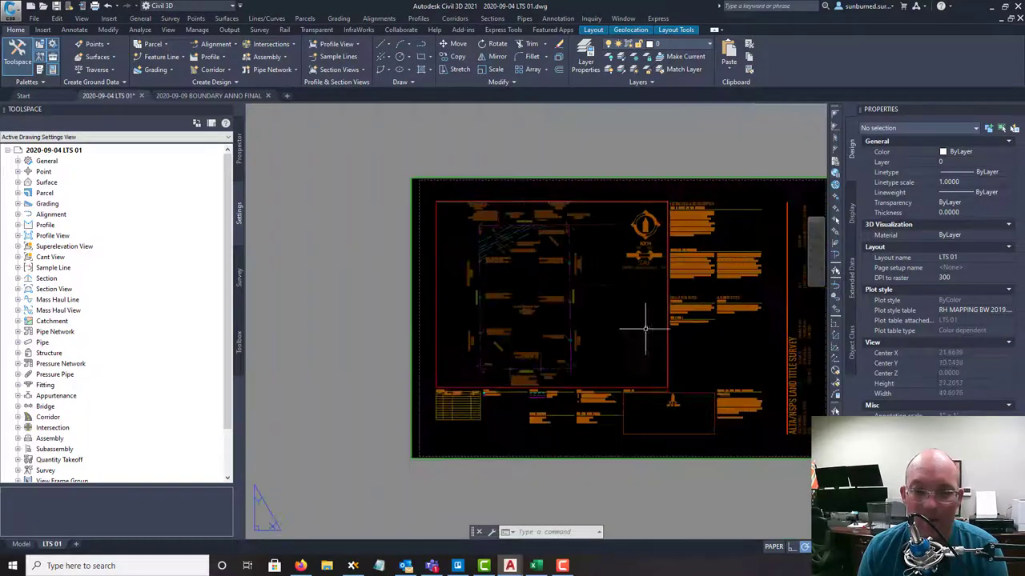